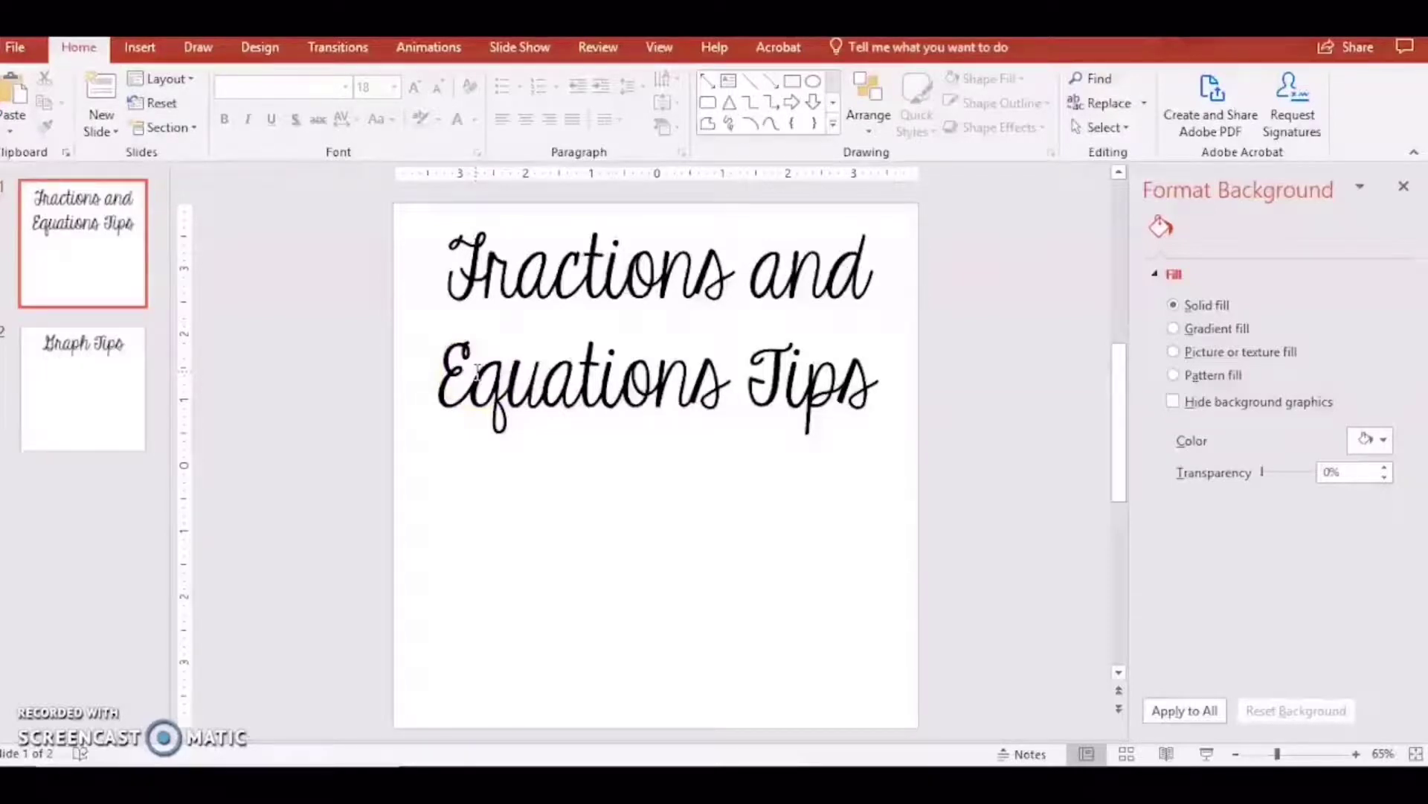
Insert a new equation with a superscript template and set its size to 88 point.
click(140, 47)
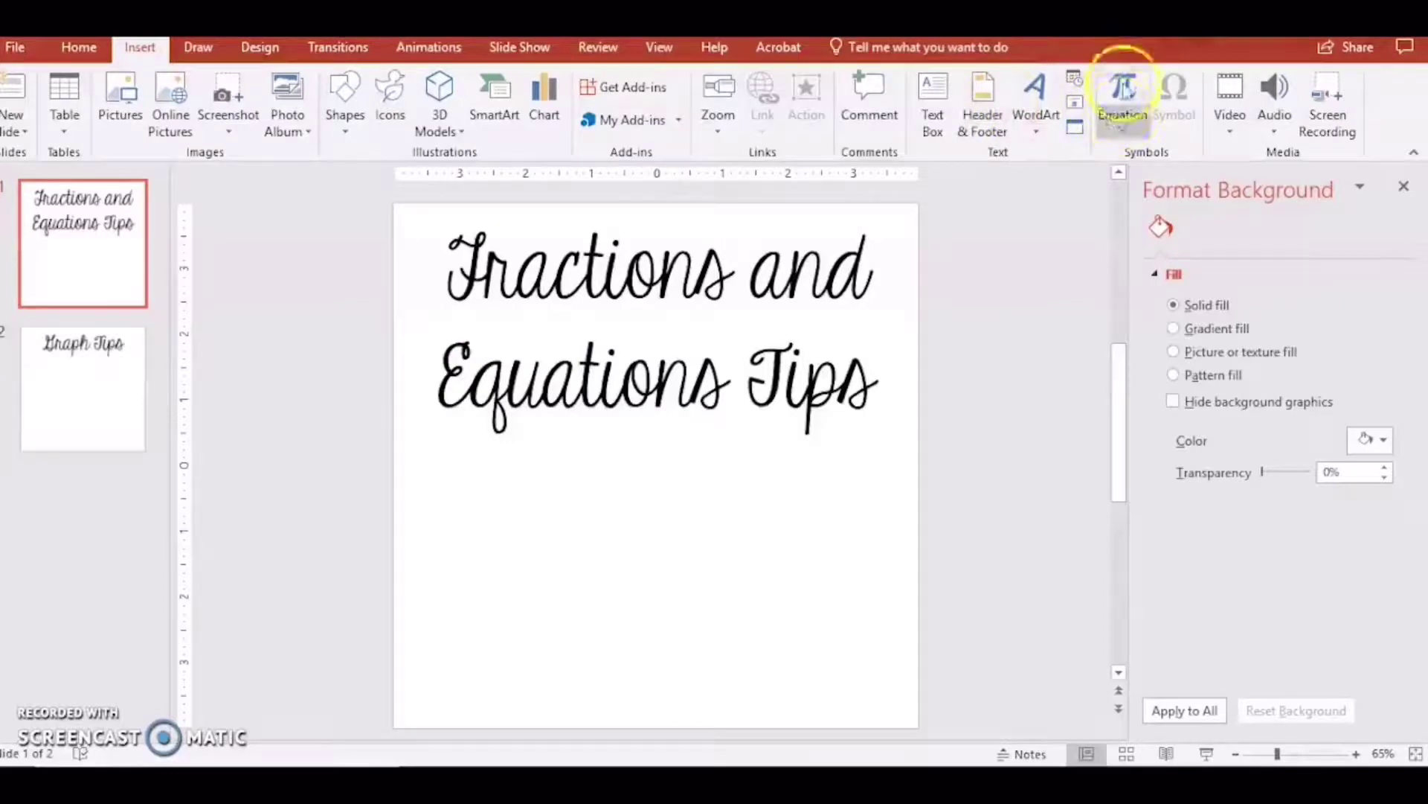
click(1119, 88)
click(1120, 87)
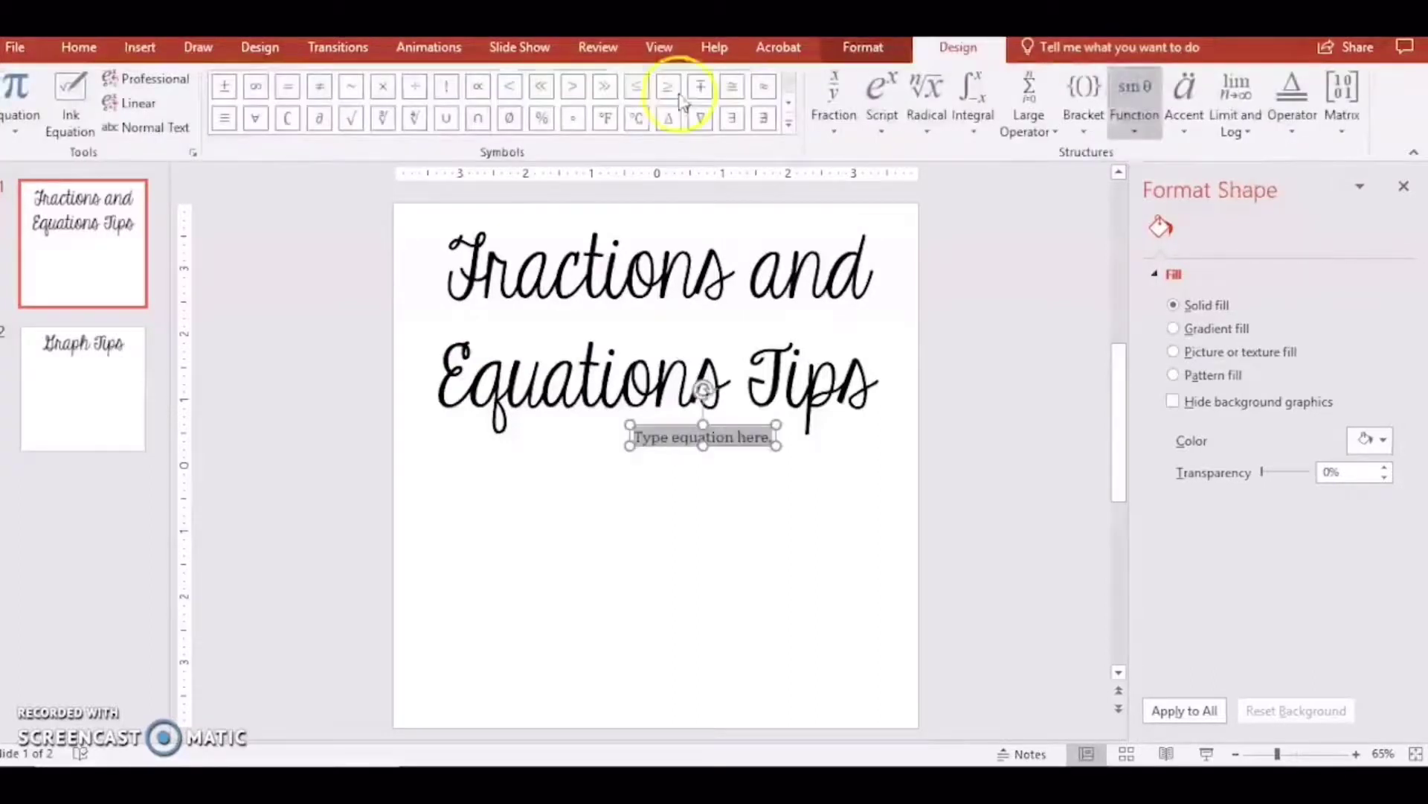
click(891, 86)
click(902, 217)
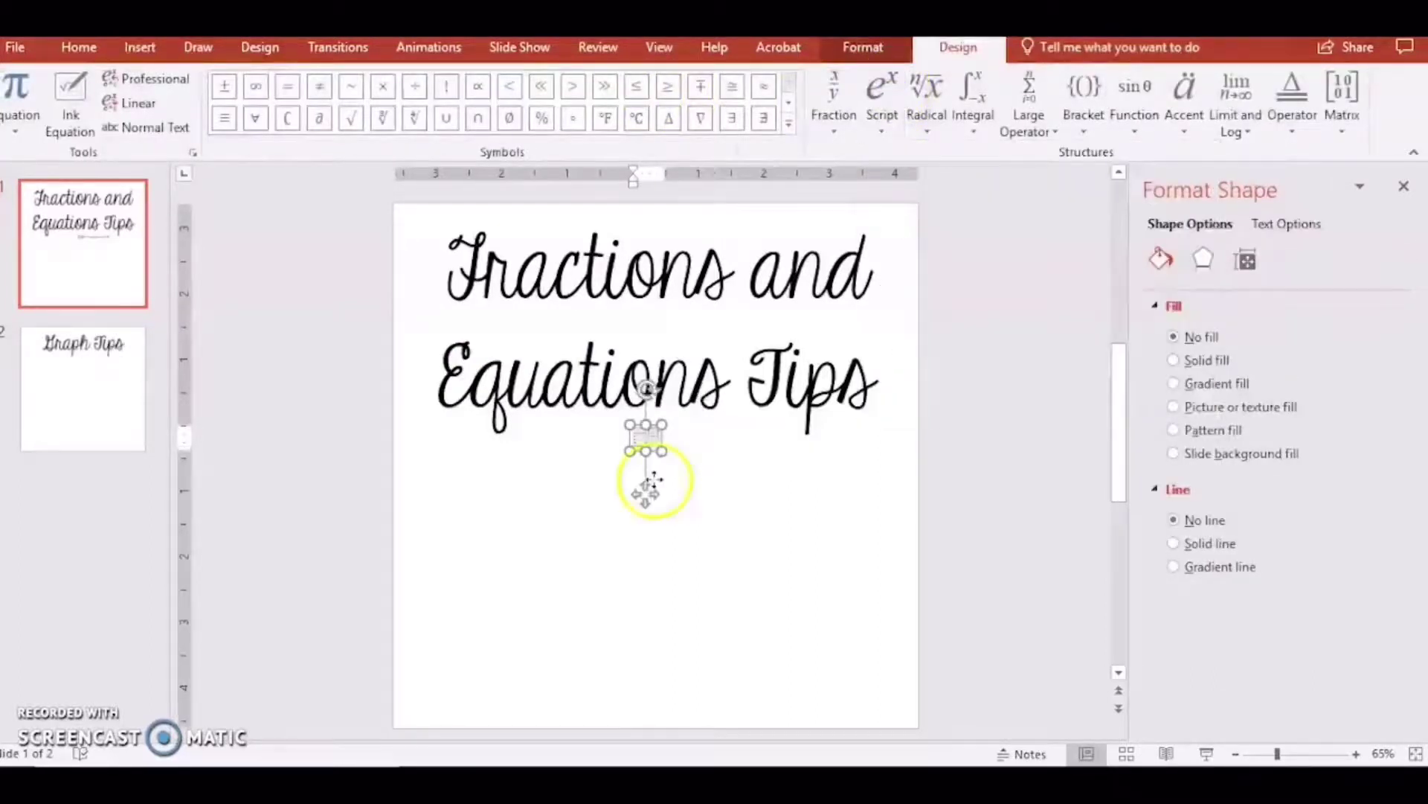
click(78, 47)
click(394, 87)
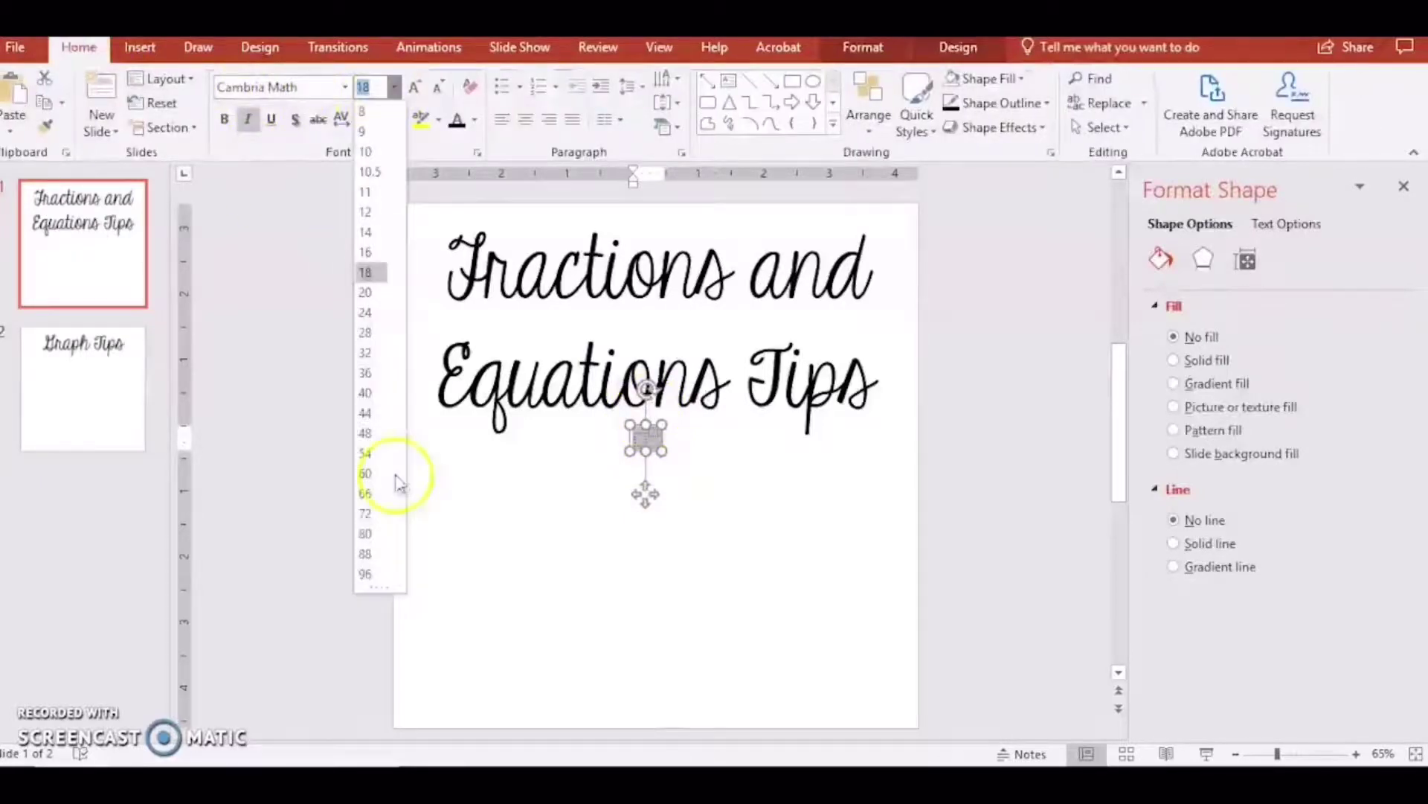
click(368, 553)
Enter 2 as the base and 4 as the exponent, then select the whole equation.
click(677, 489)
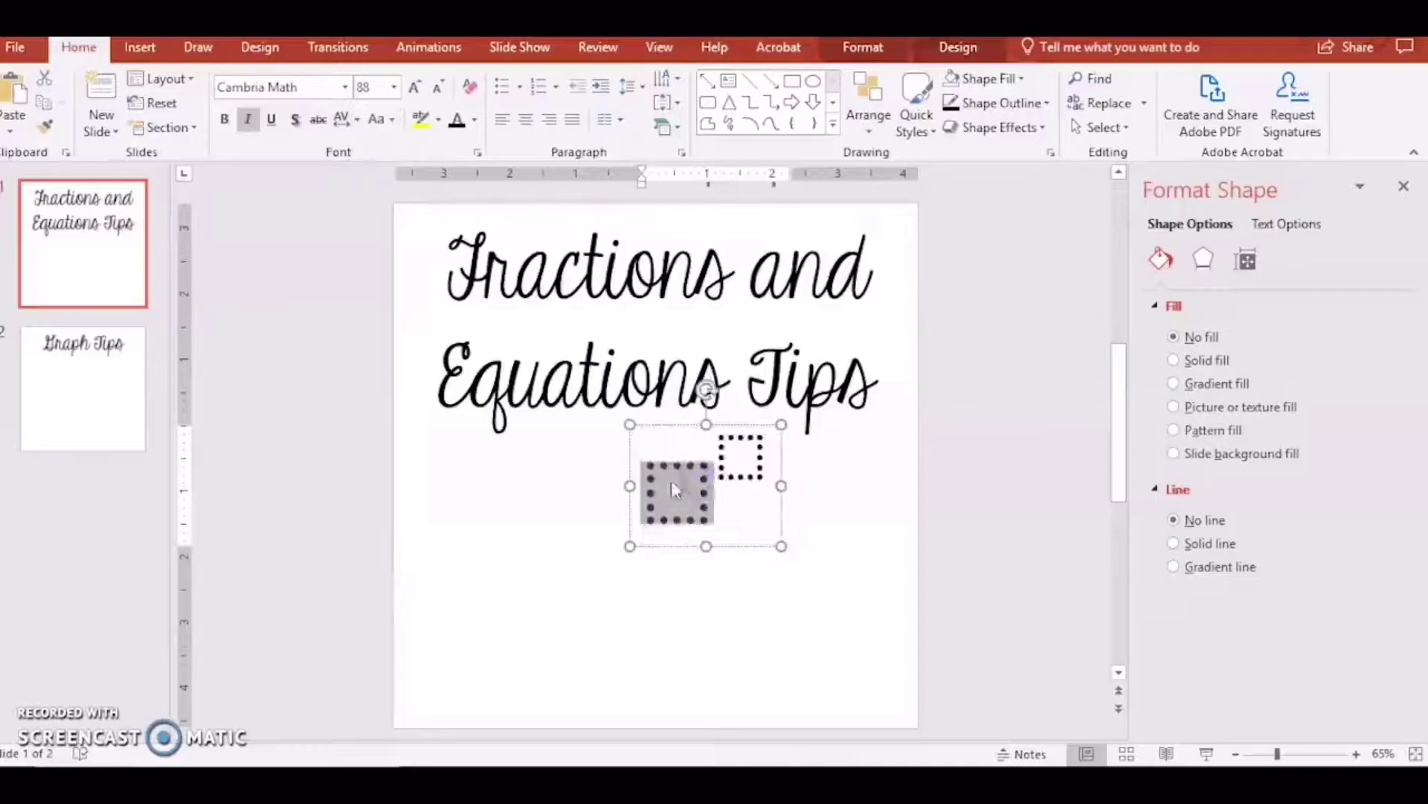
text(2)
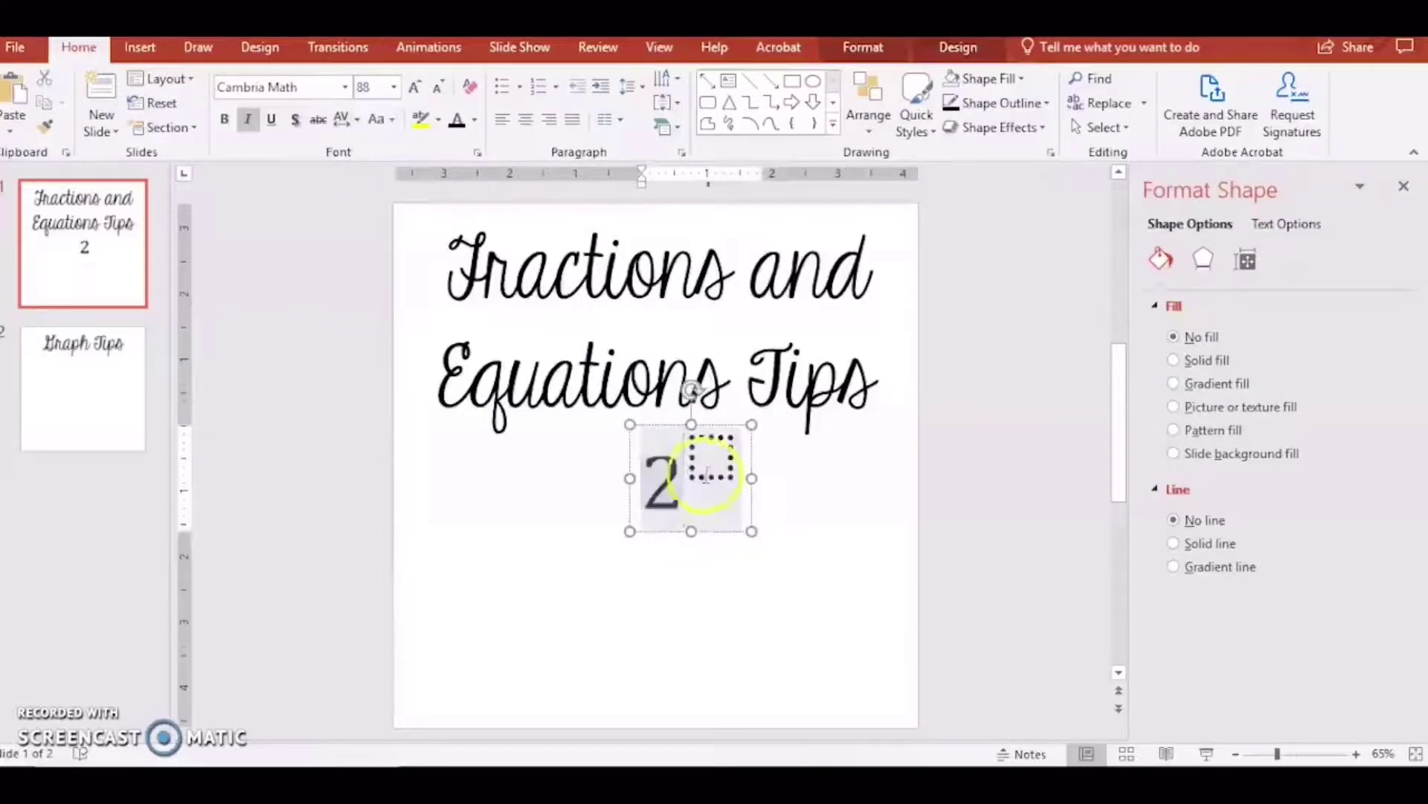
click(708, 469)
text(4)
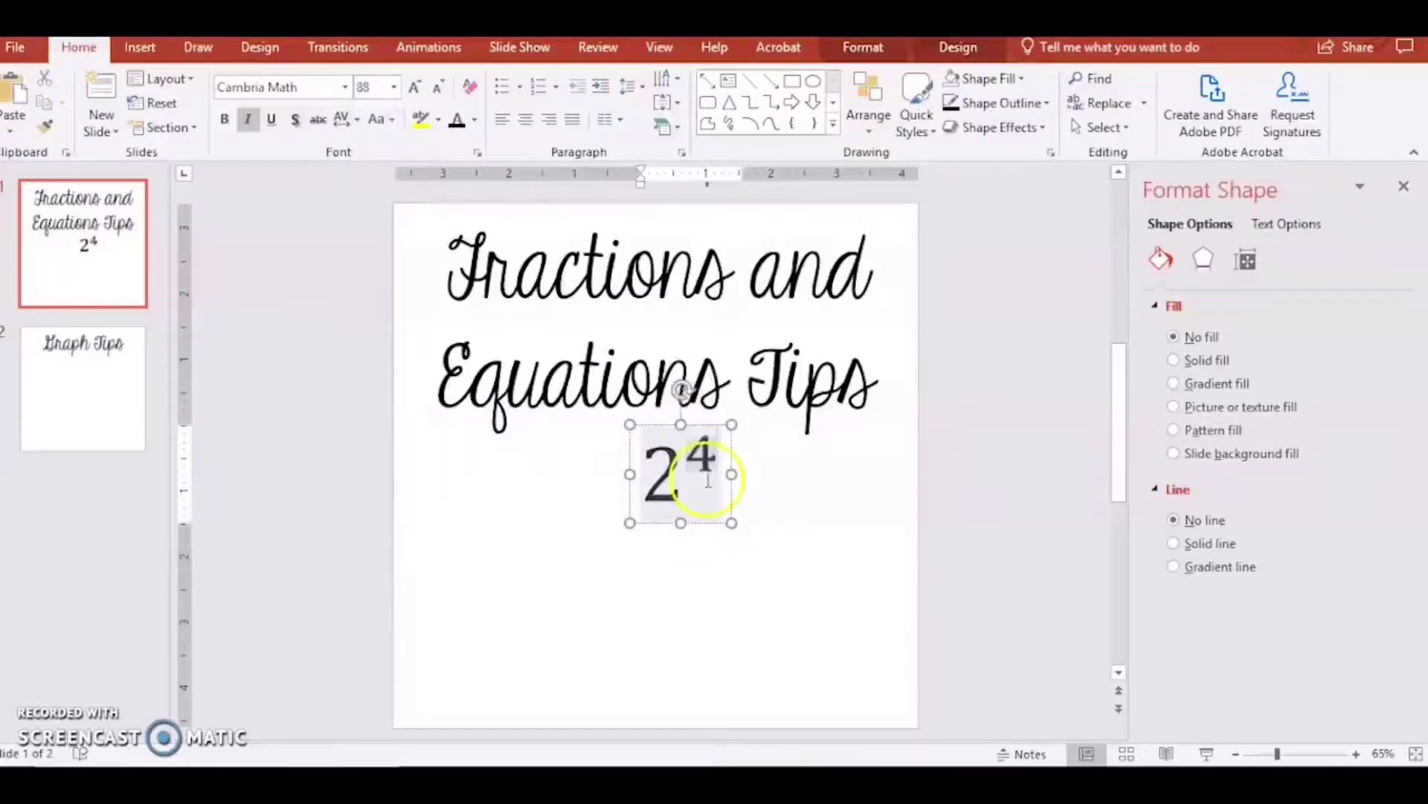
click(708, 479)
drag(707, 480, 641, 476)
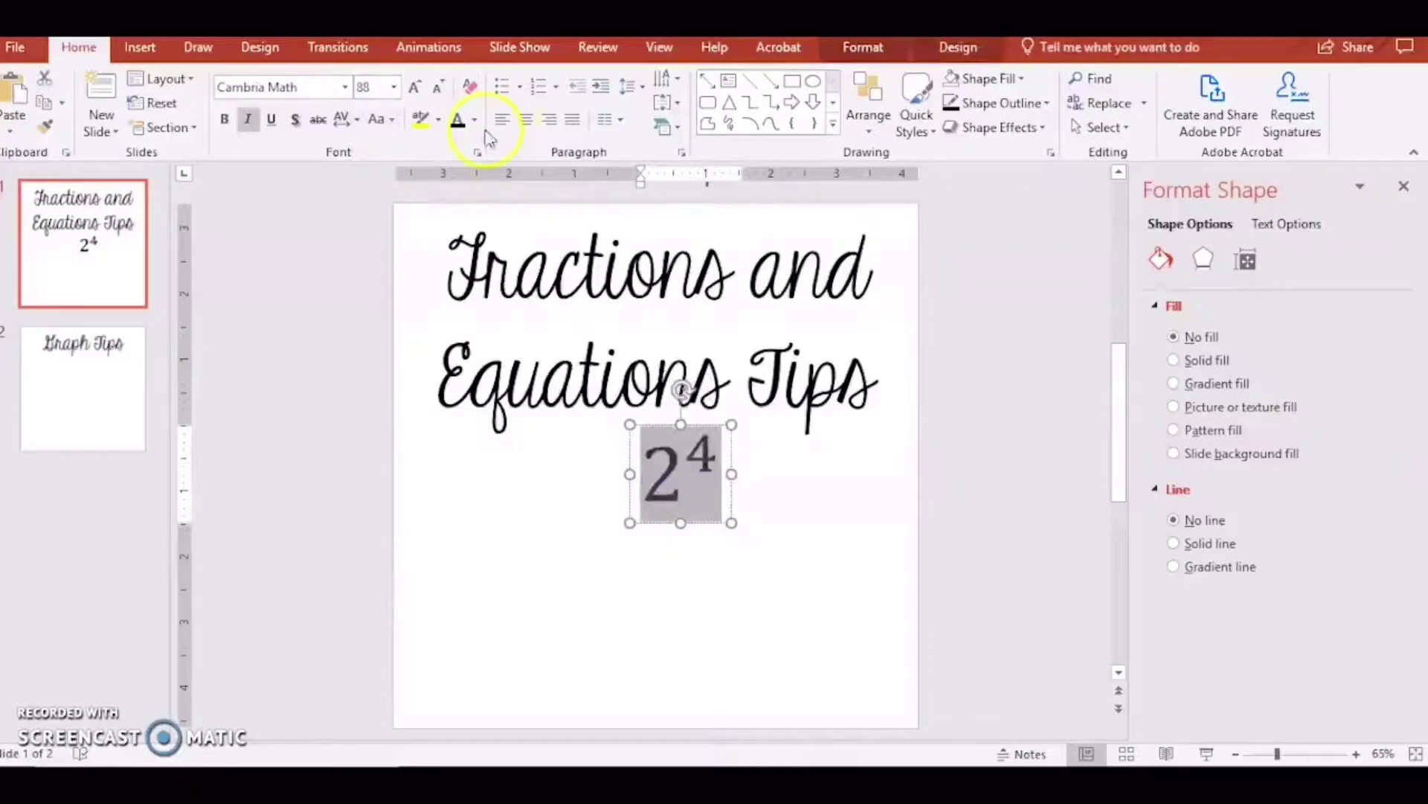
click(344, 88)
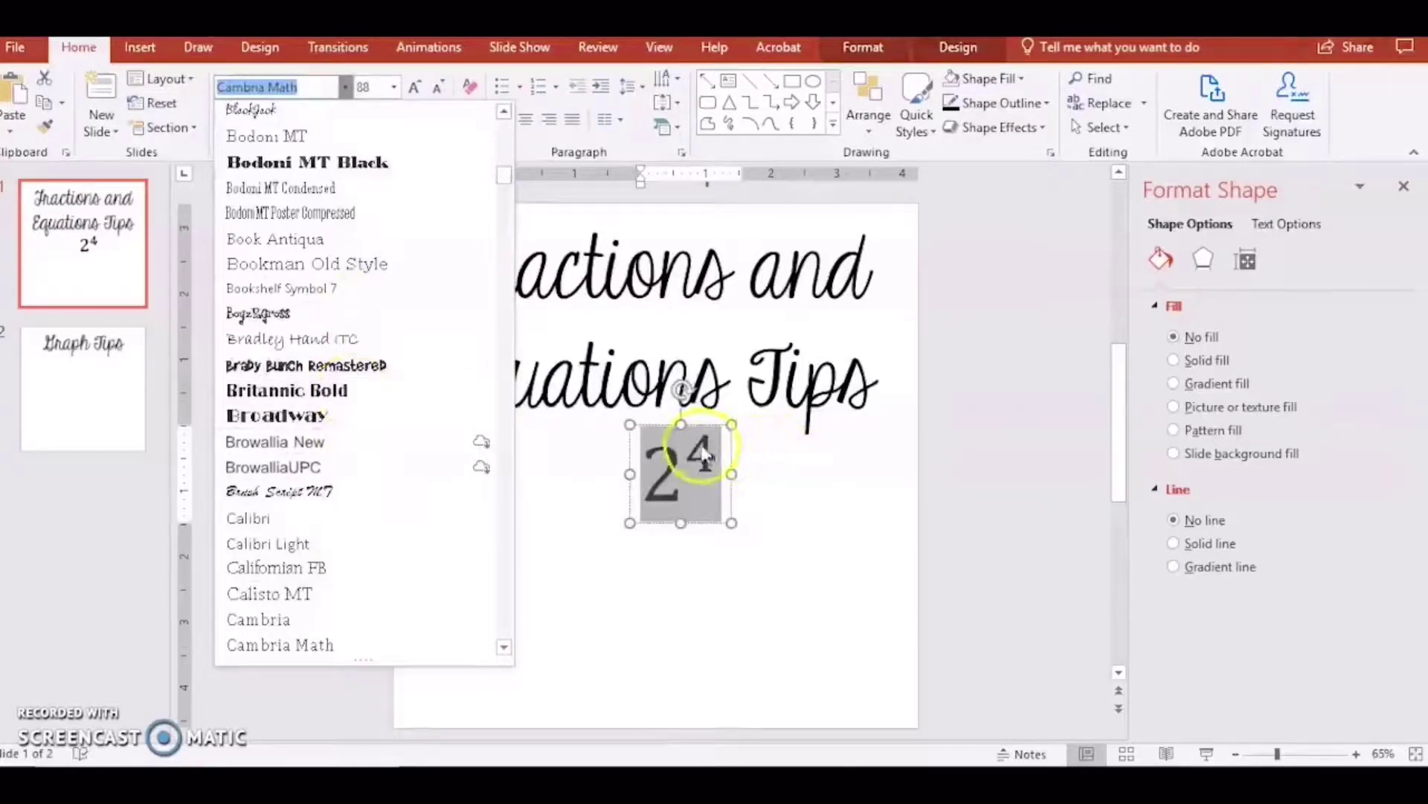
Switch the 2⁴ equation to Normal Text and apply a handwritten KG font.
click(737, 488)
click(957, 49)
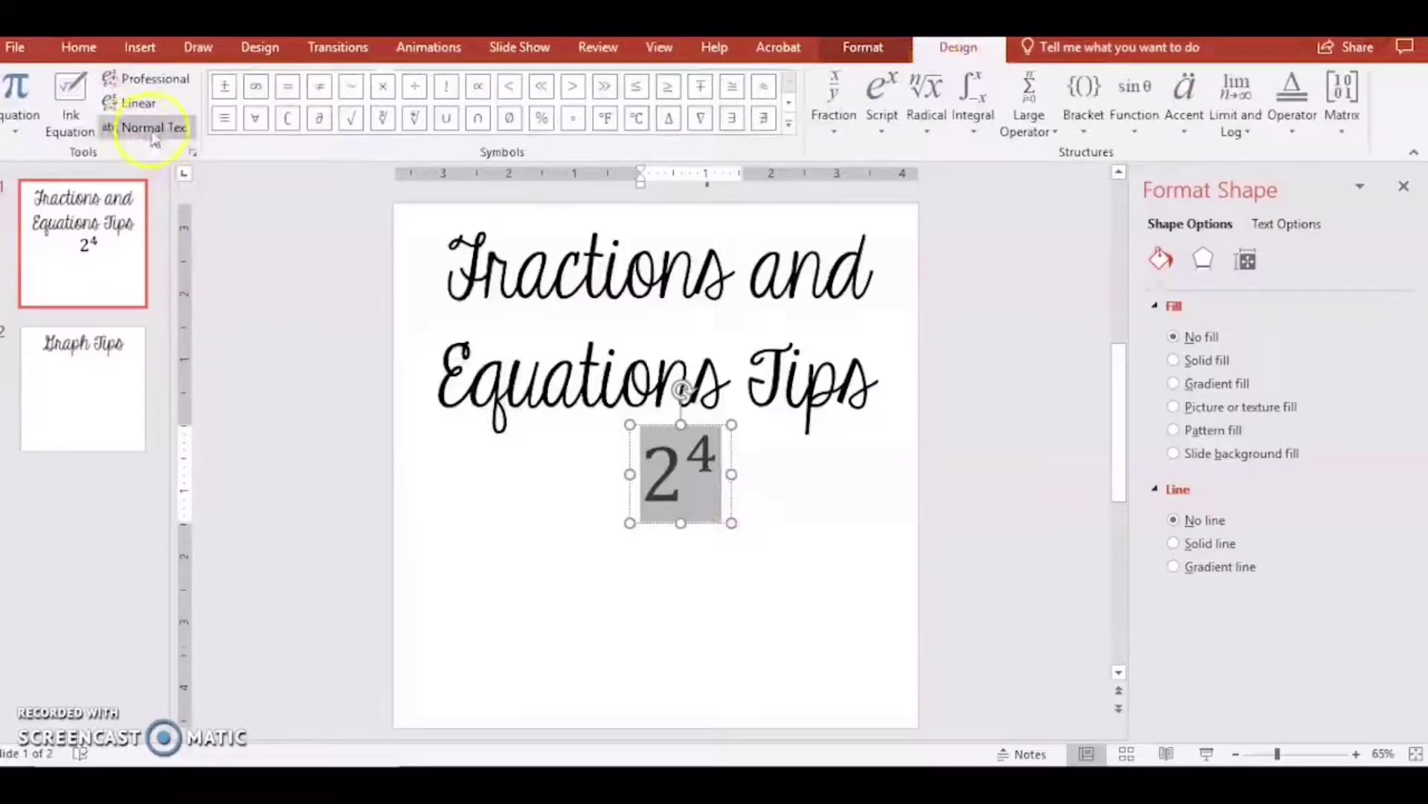
click(152, 134)
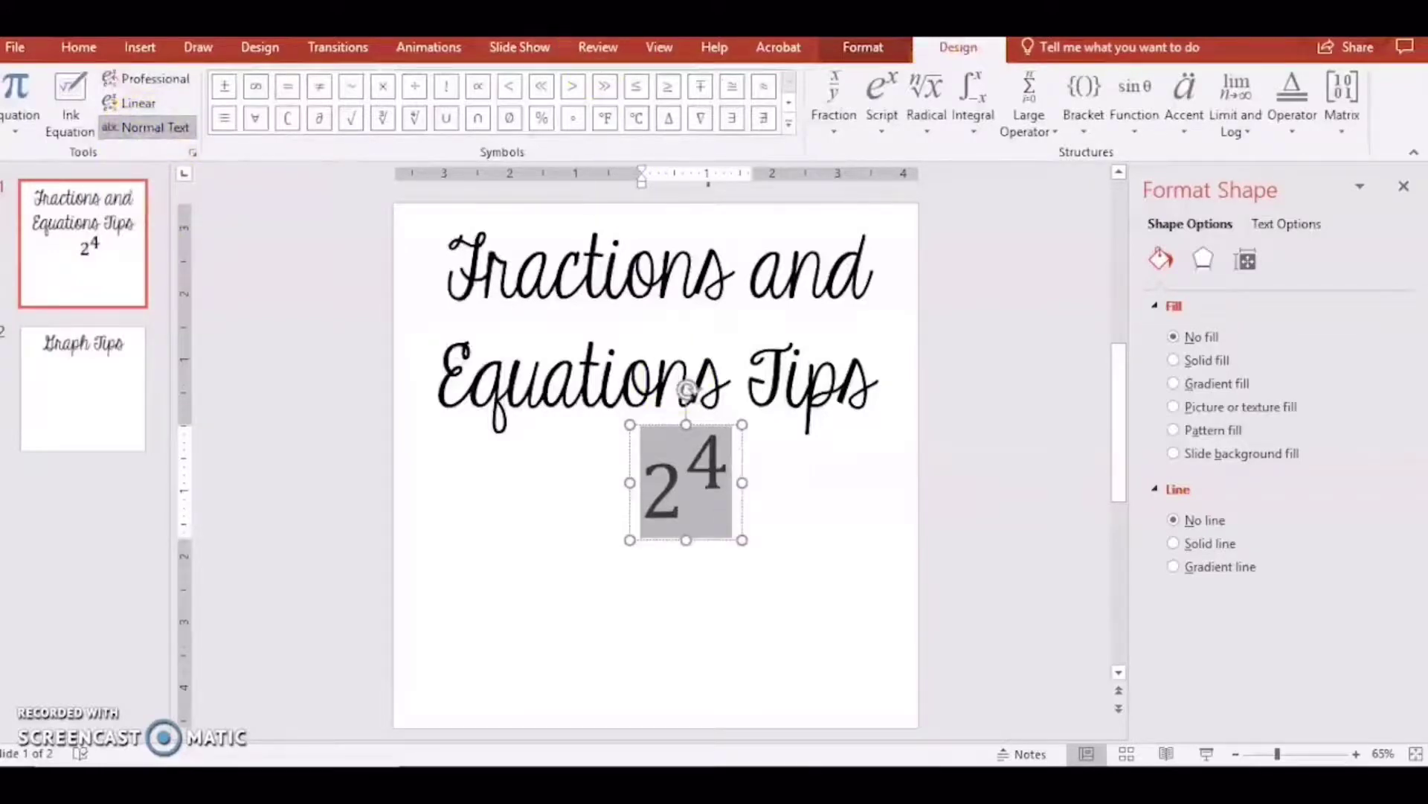
click(79, 46)
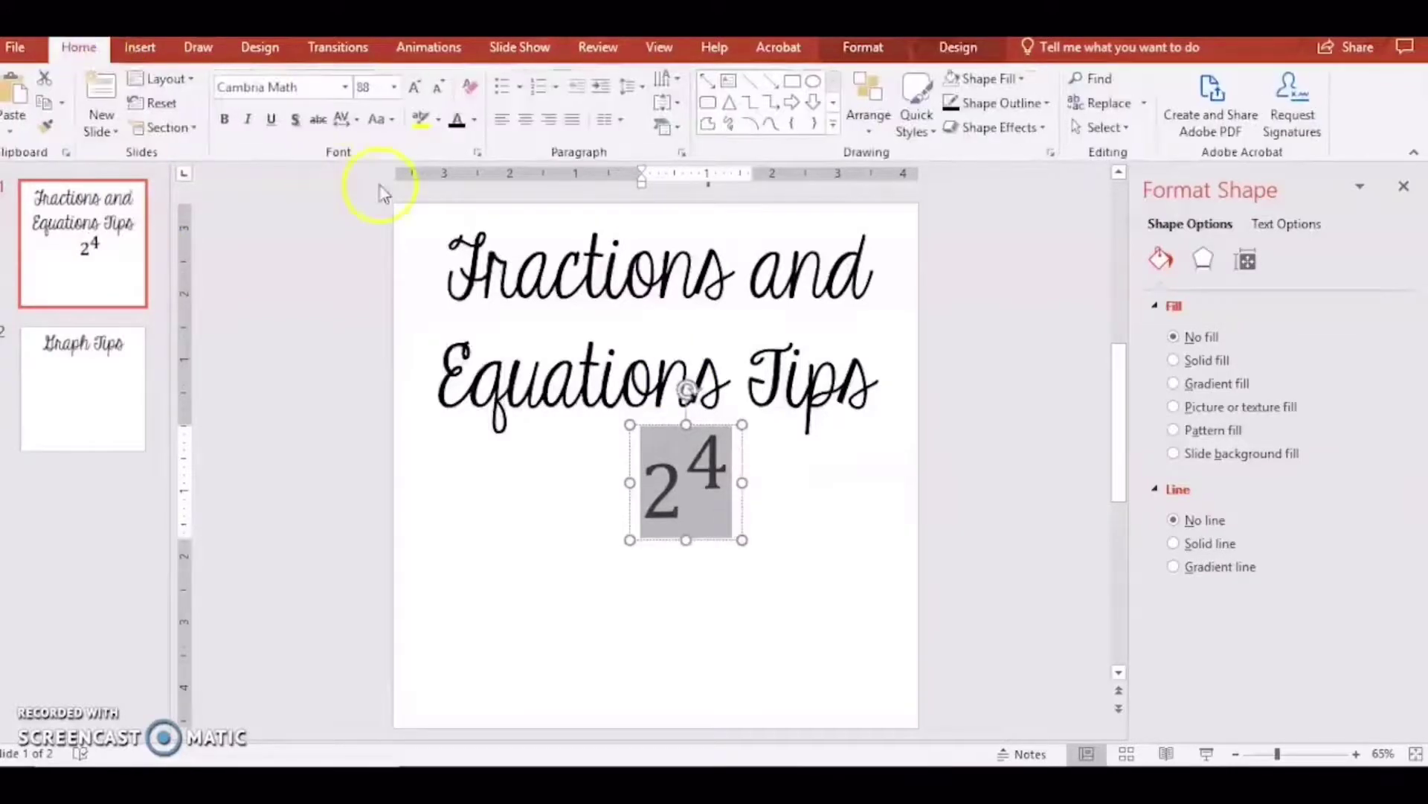
click(345, 87)
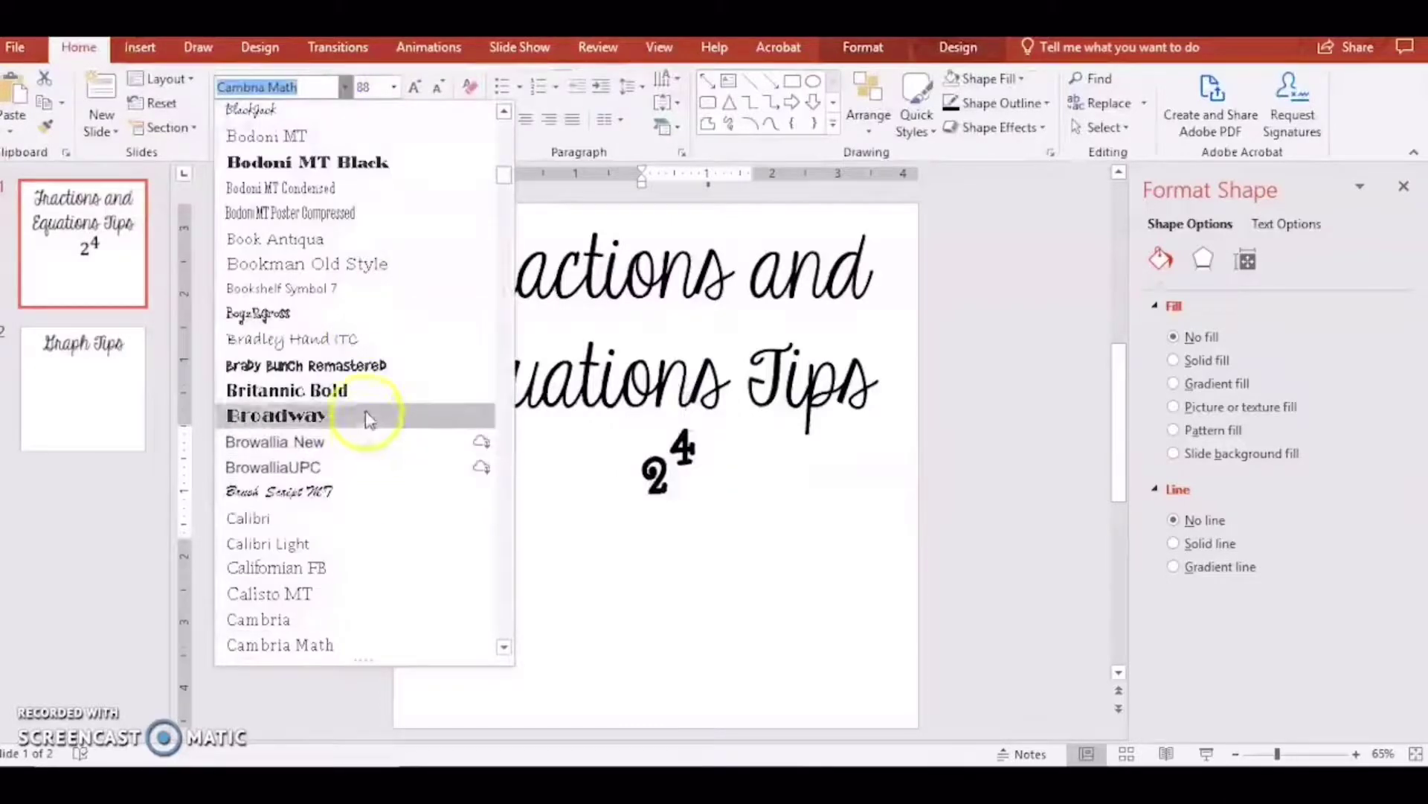
mouse_move(503, 179)
mouse_down()
mouse_move(510, 468)
mouse_move(510, 415)
mouse_up()
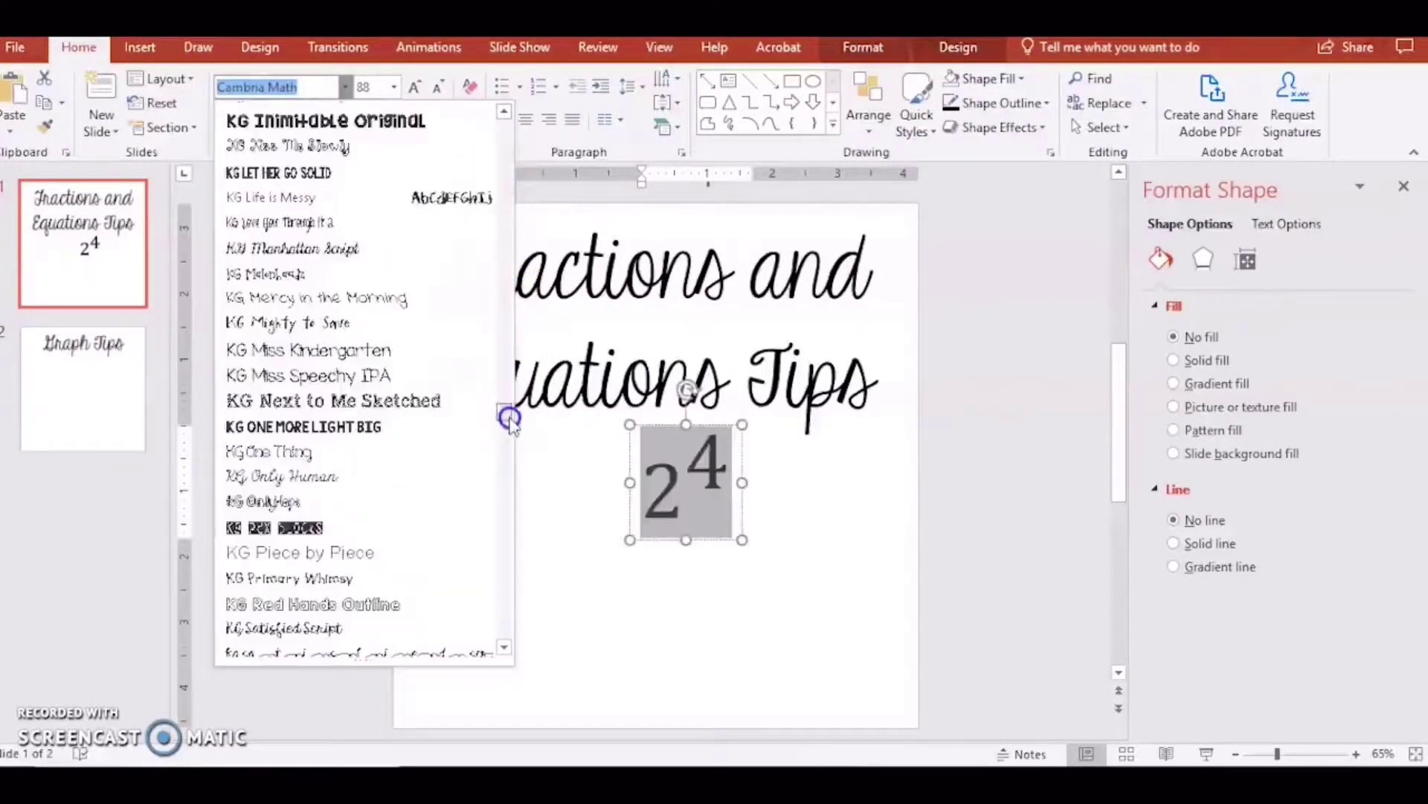
click(469, 378)
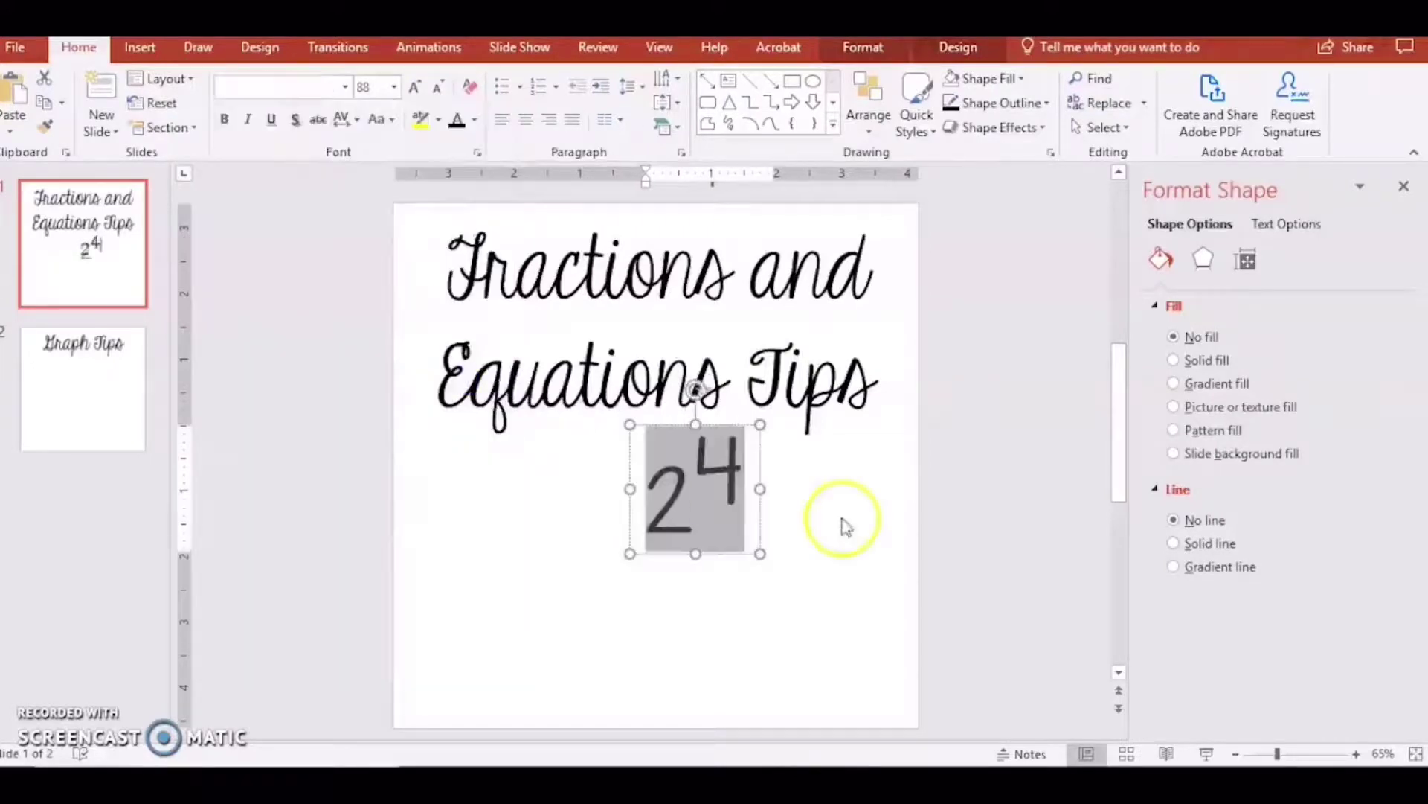
Move the 2⁴ equation lower left, then delete it from the slide.
drag(746, 476, 610, 514)
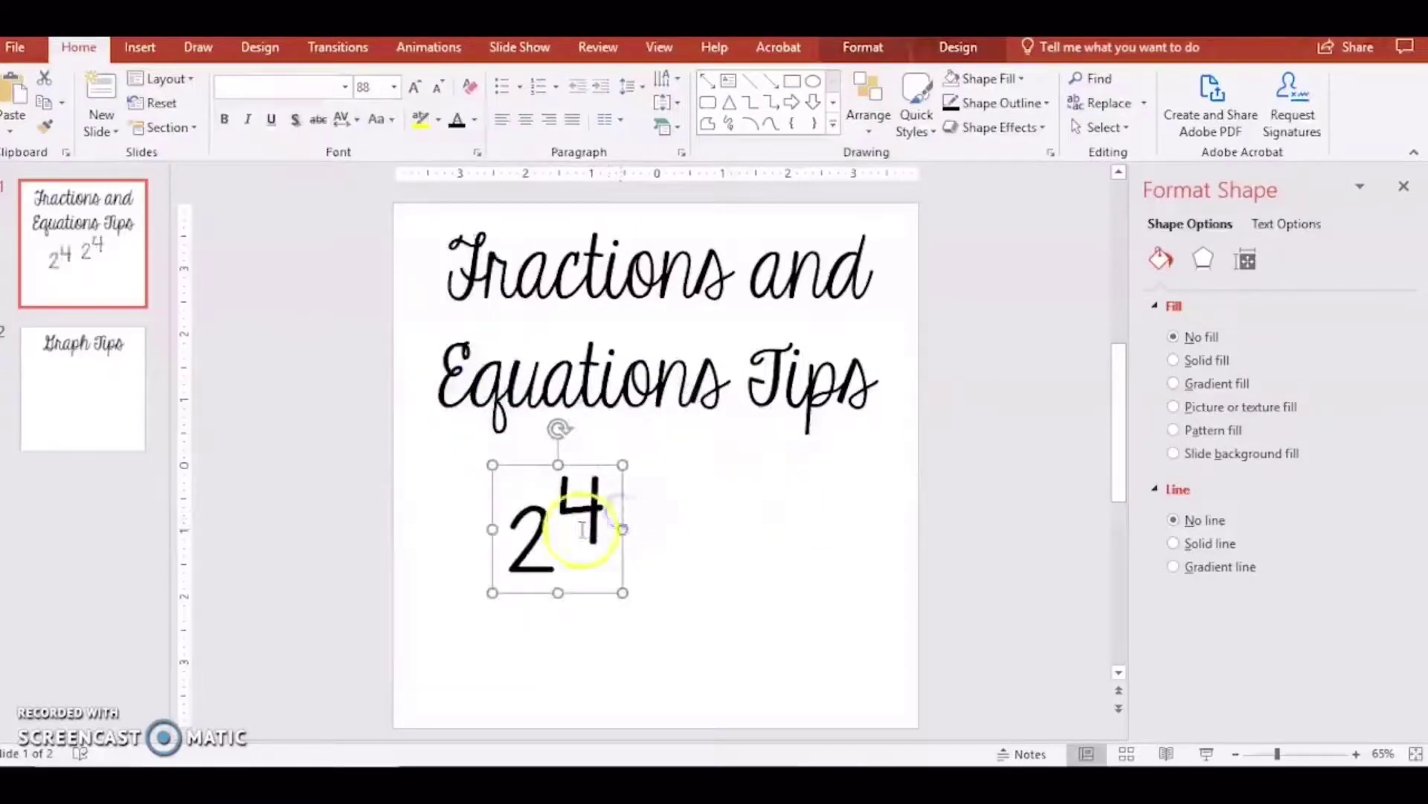
double_click(602, 530)
click(583, 466)
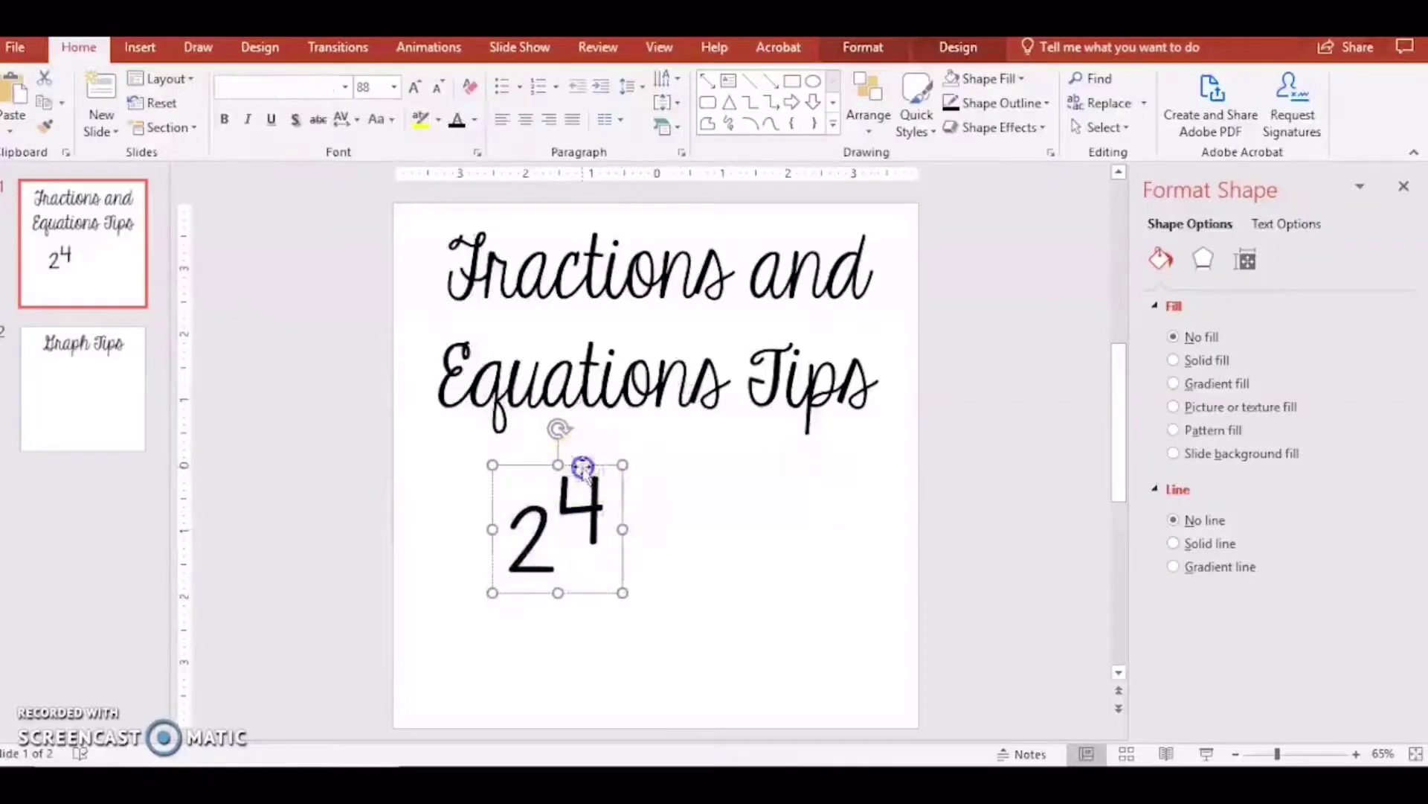
key(Delete)
Insert a stacked fraction equation and set its size to 88 point.
click(140, 46)
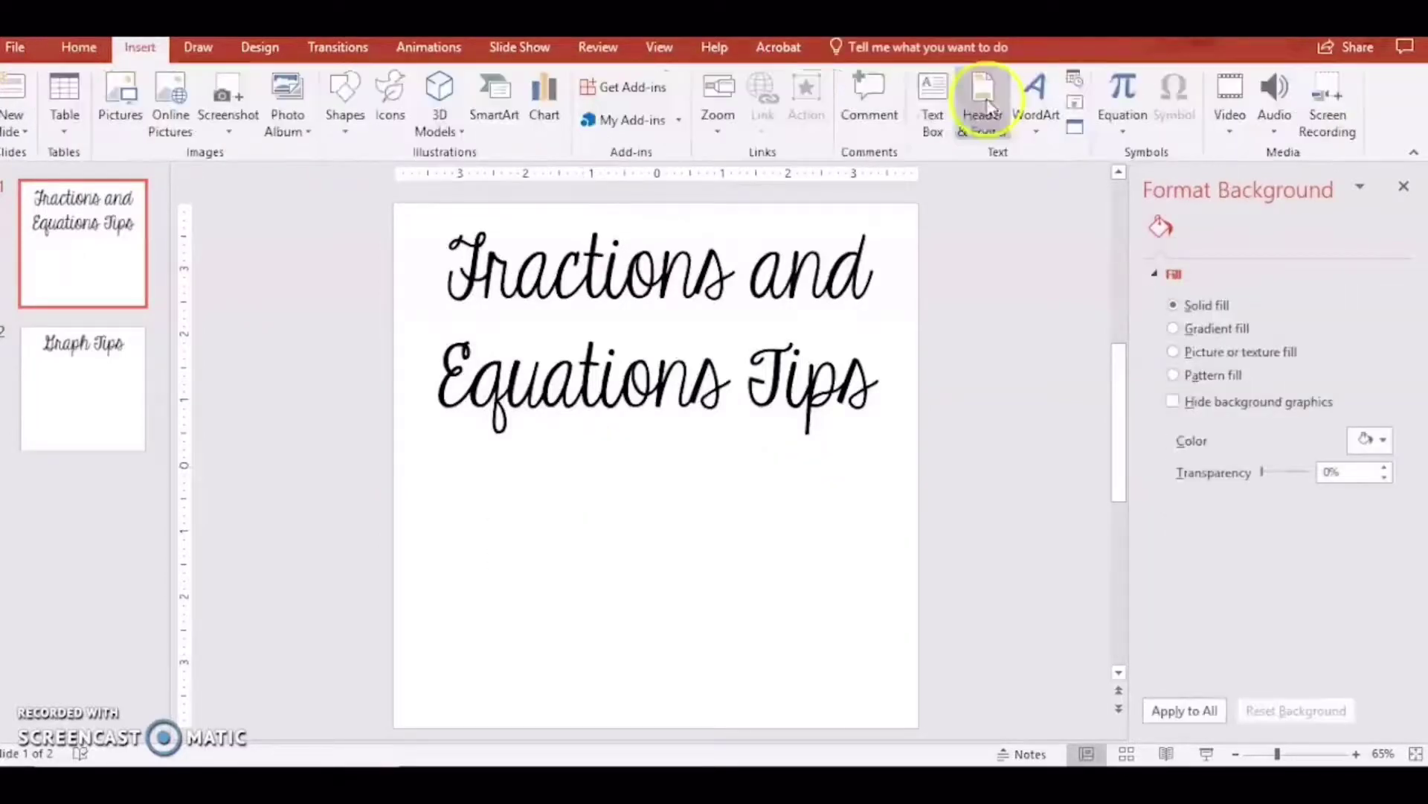
click(1125, 107)
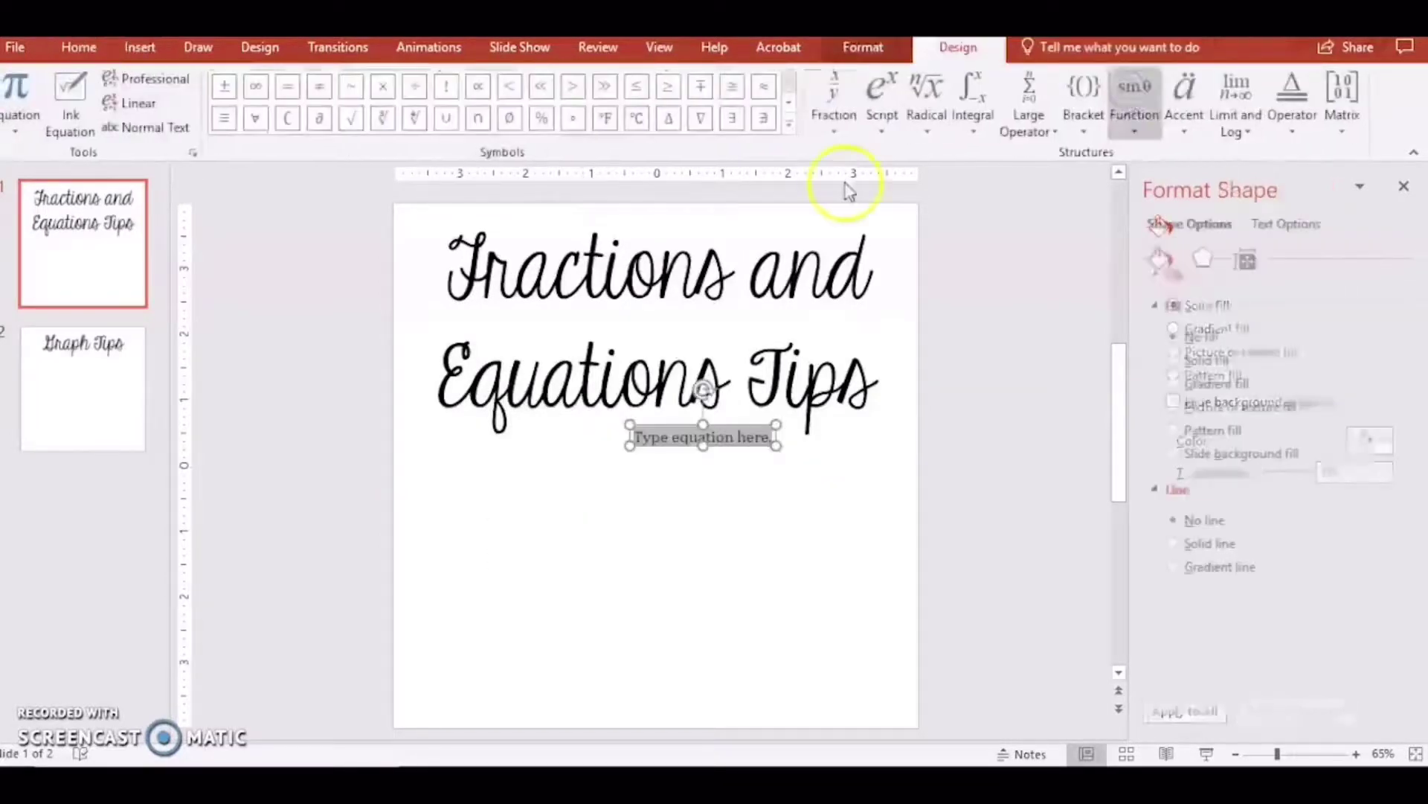
click(829, 104)
click(848, 217)
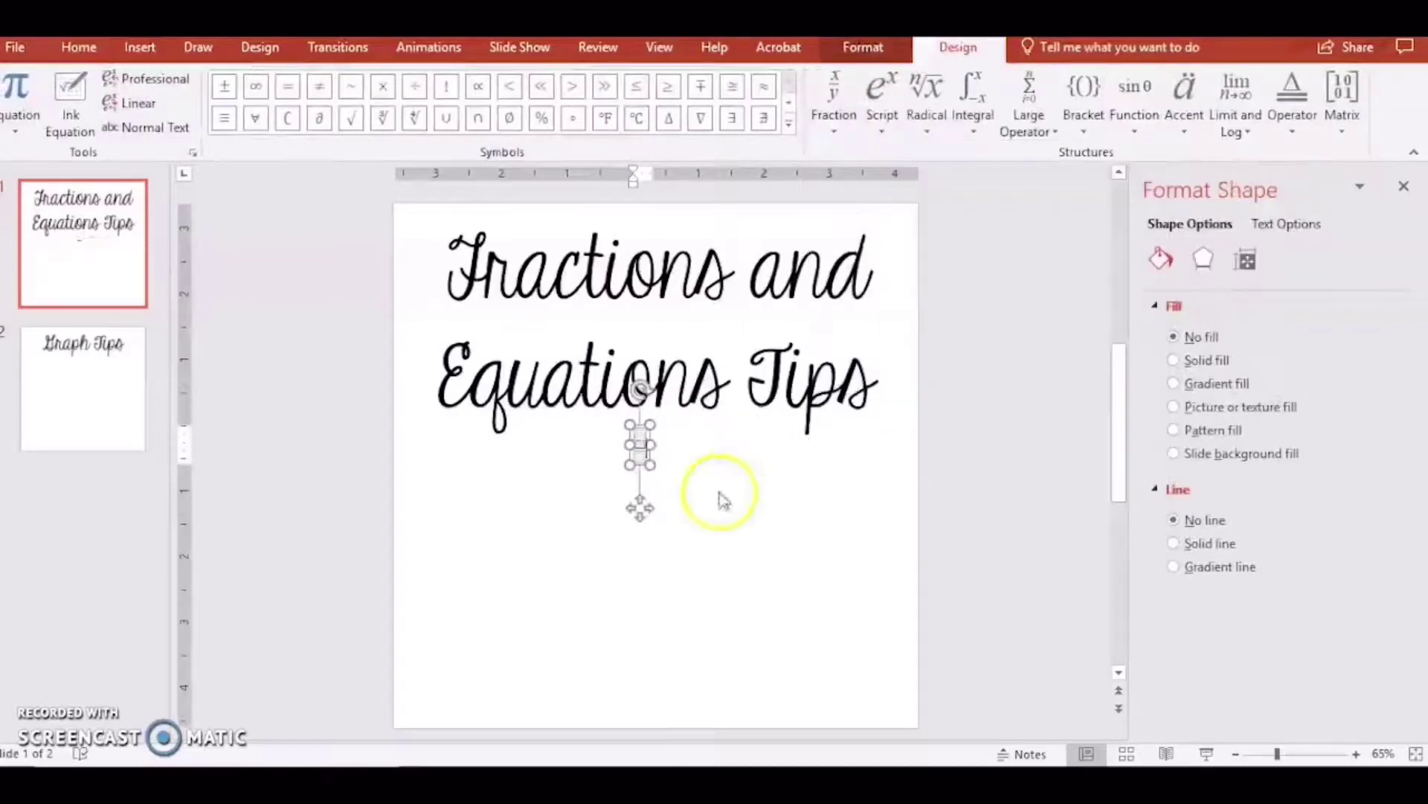
click(652, 460)
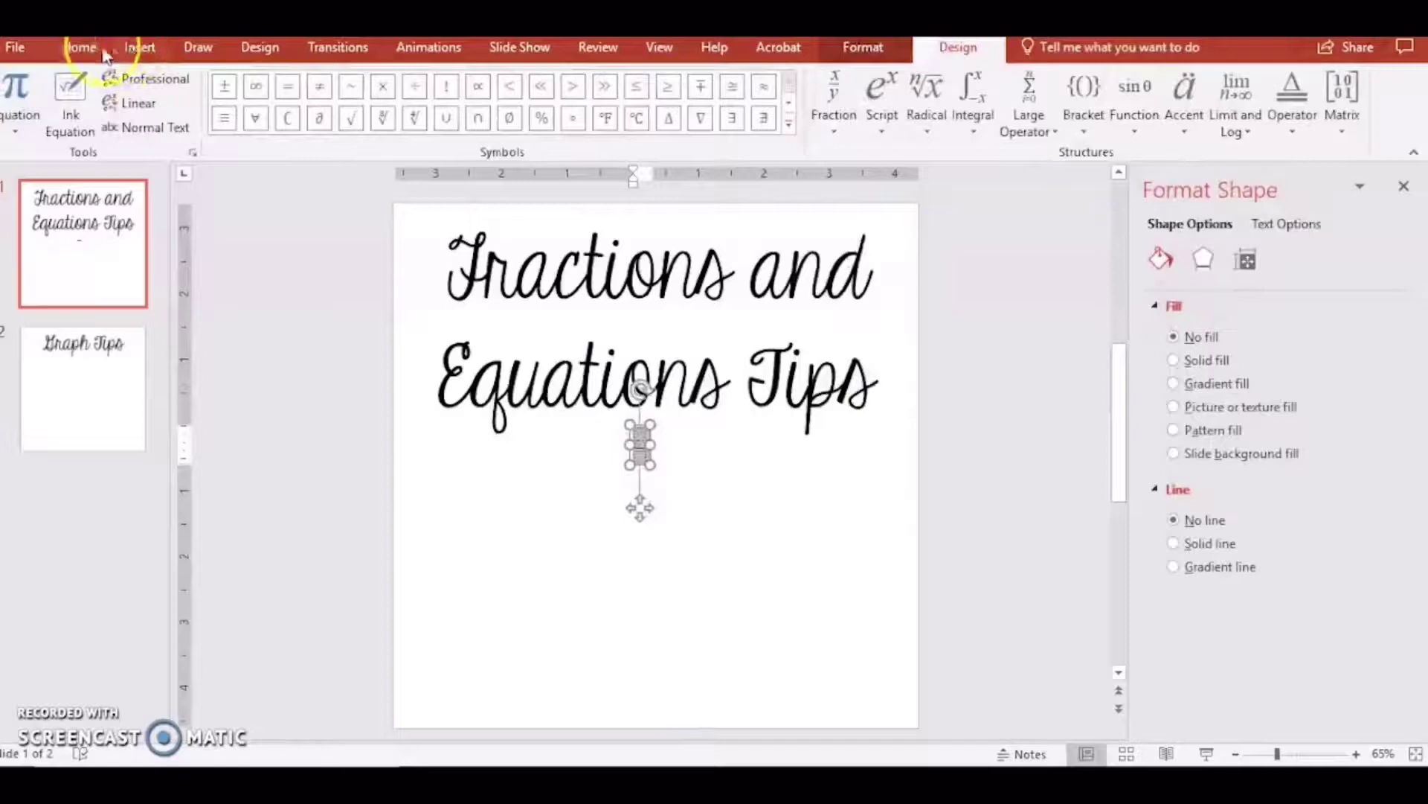
click(79, 48)
click(392, 90)
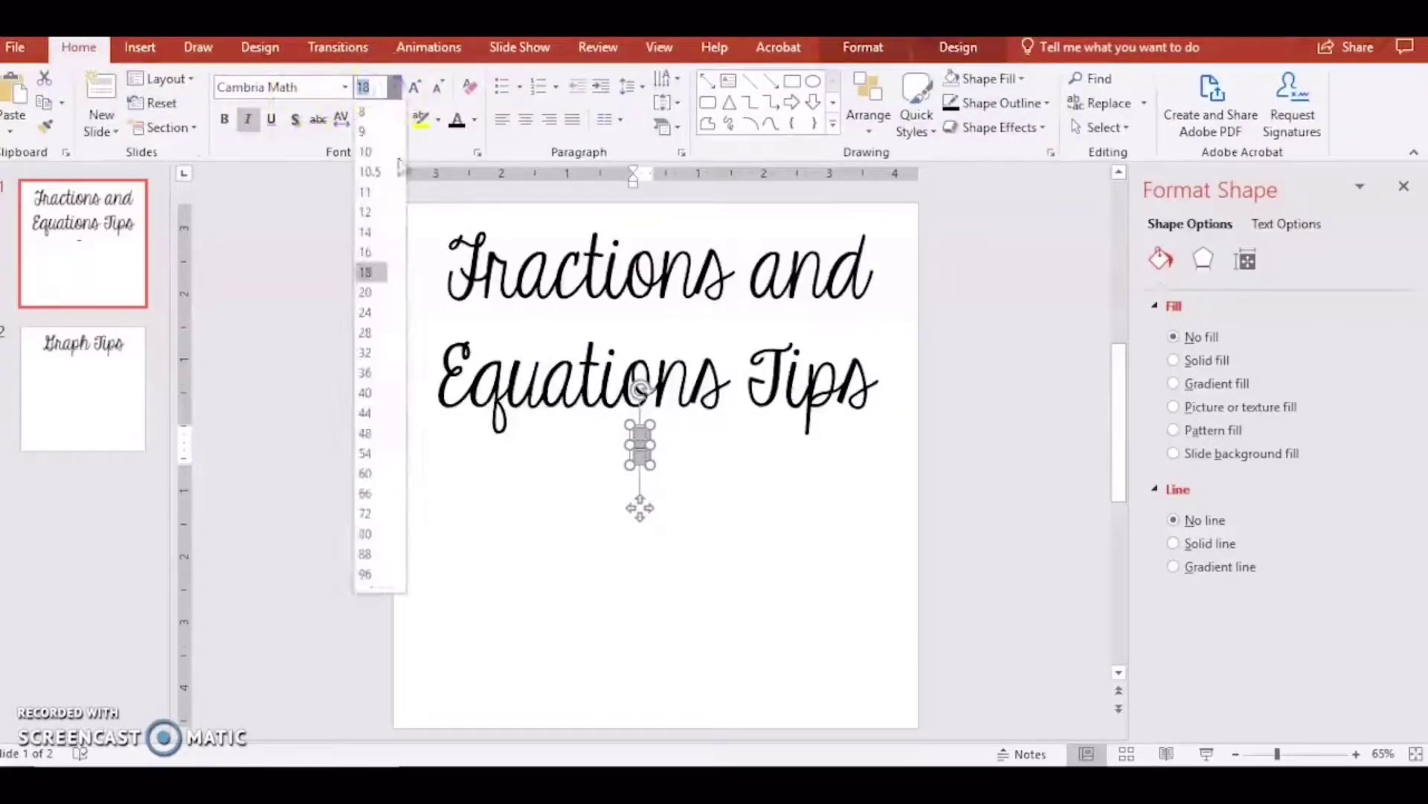
click(376, 558)
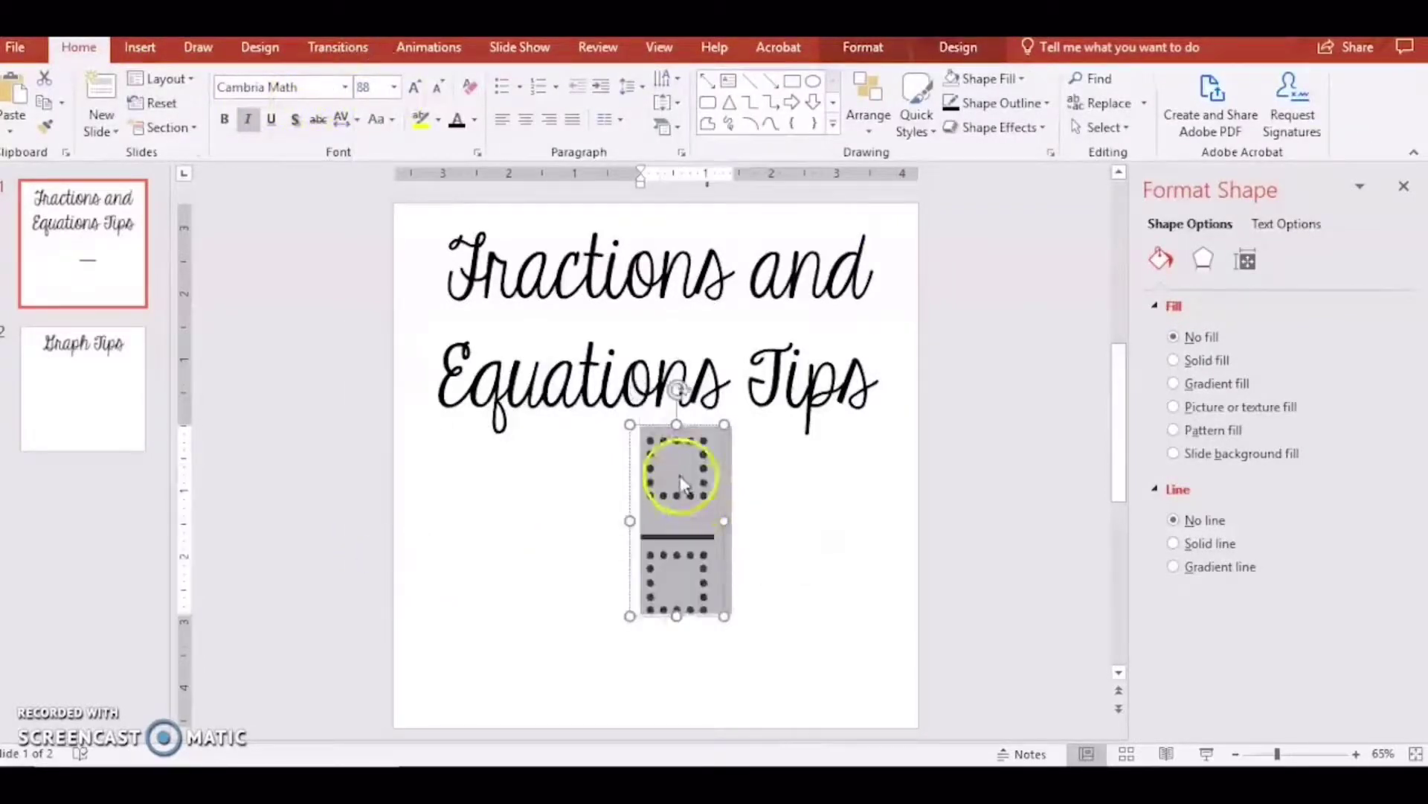
Enter 3 as the numerator and 4 as the denominator, then select the fraction.
click(677, 468)
text(3)
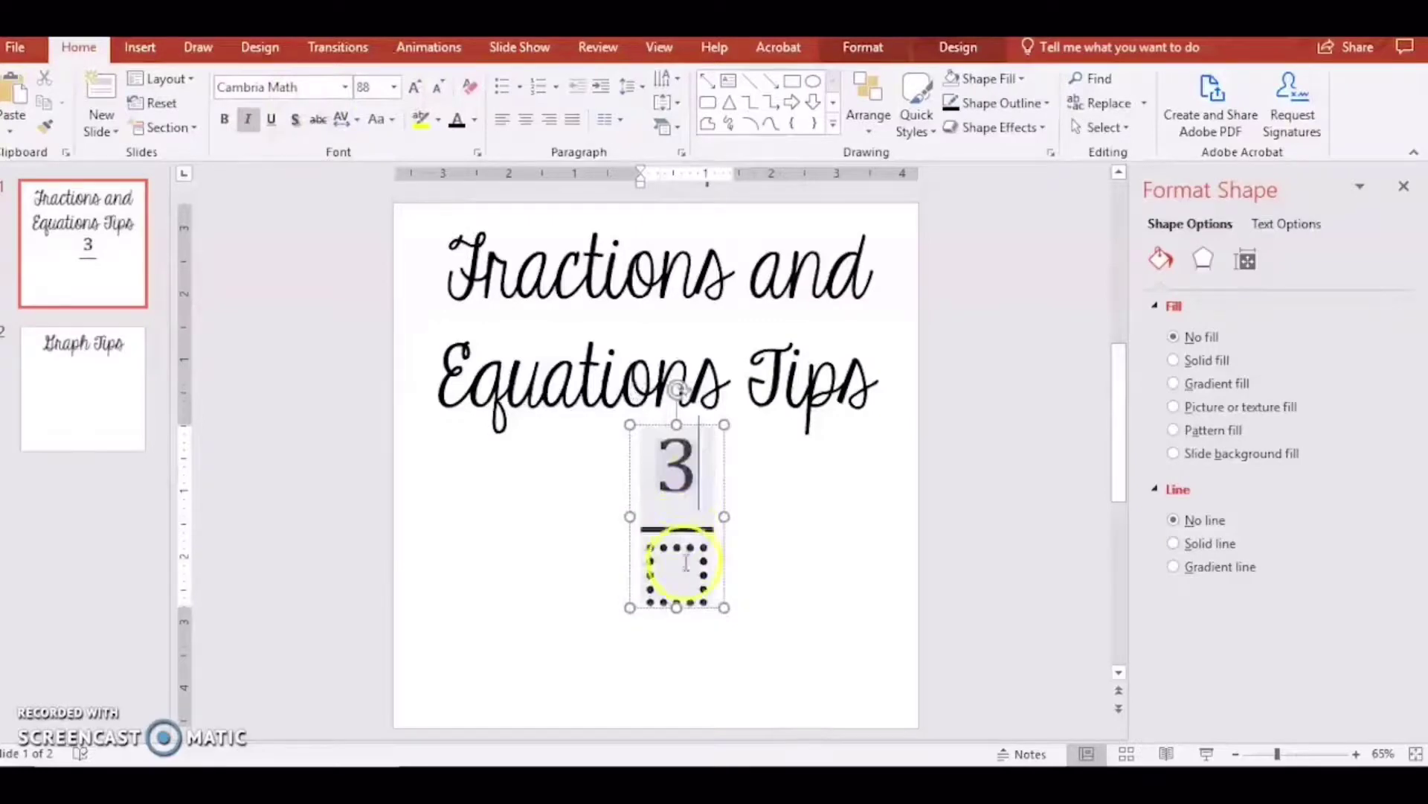
click(676, 573)
text(4)
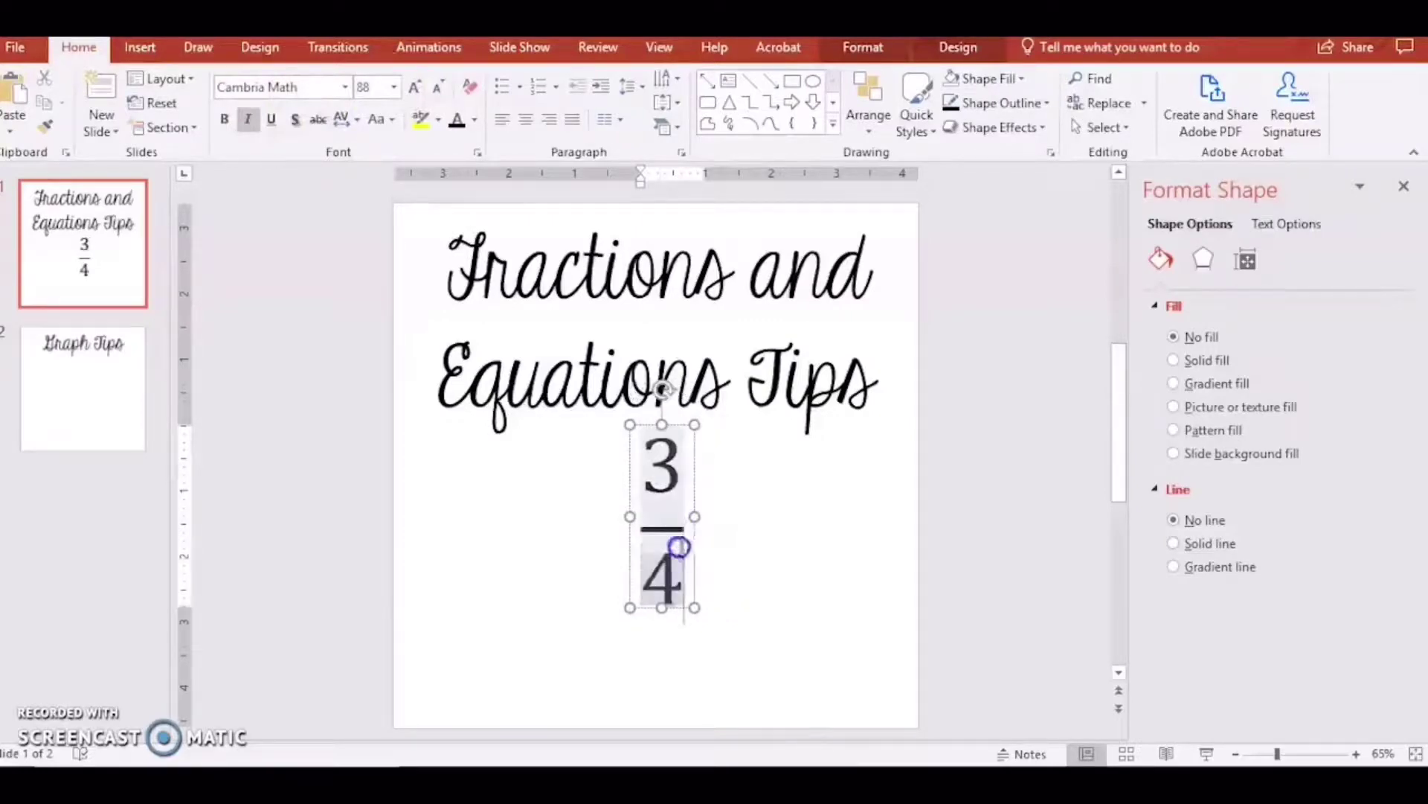
drag(679, 547, 655, 474)
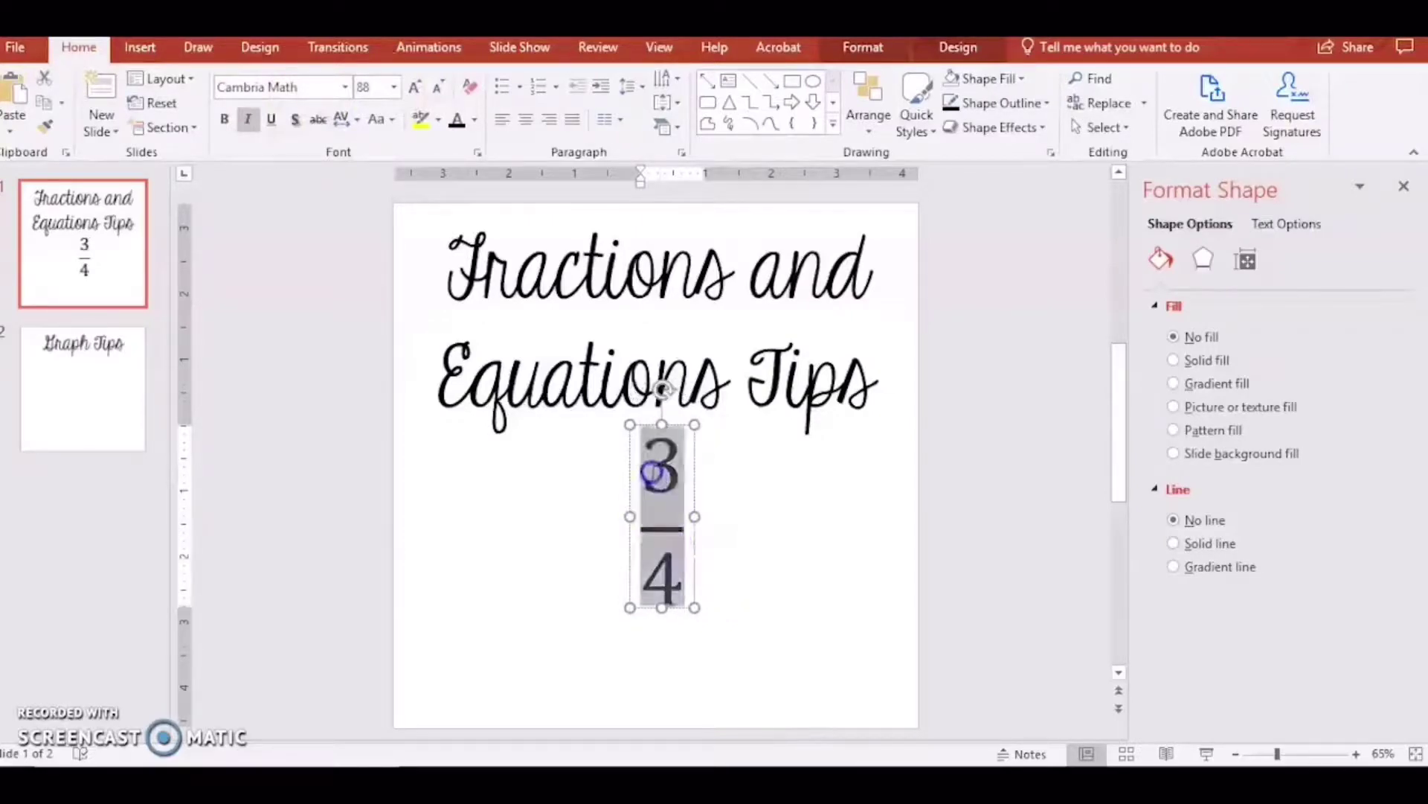
click(348, 88)
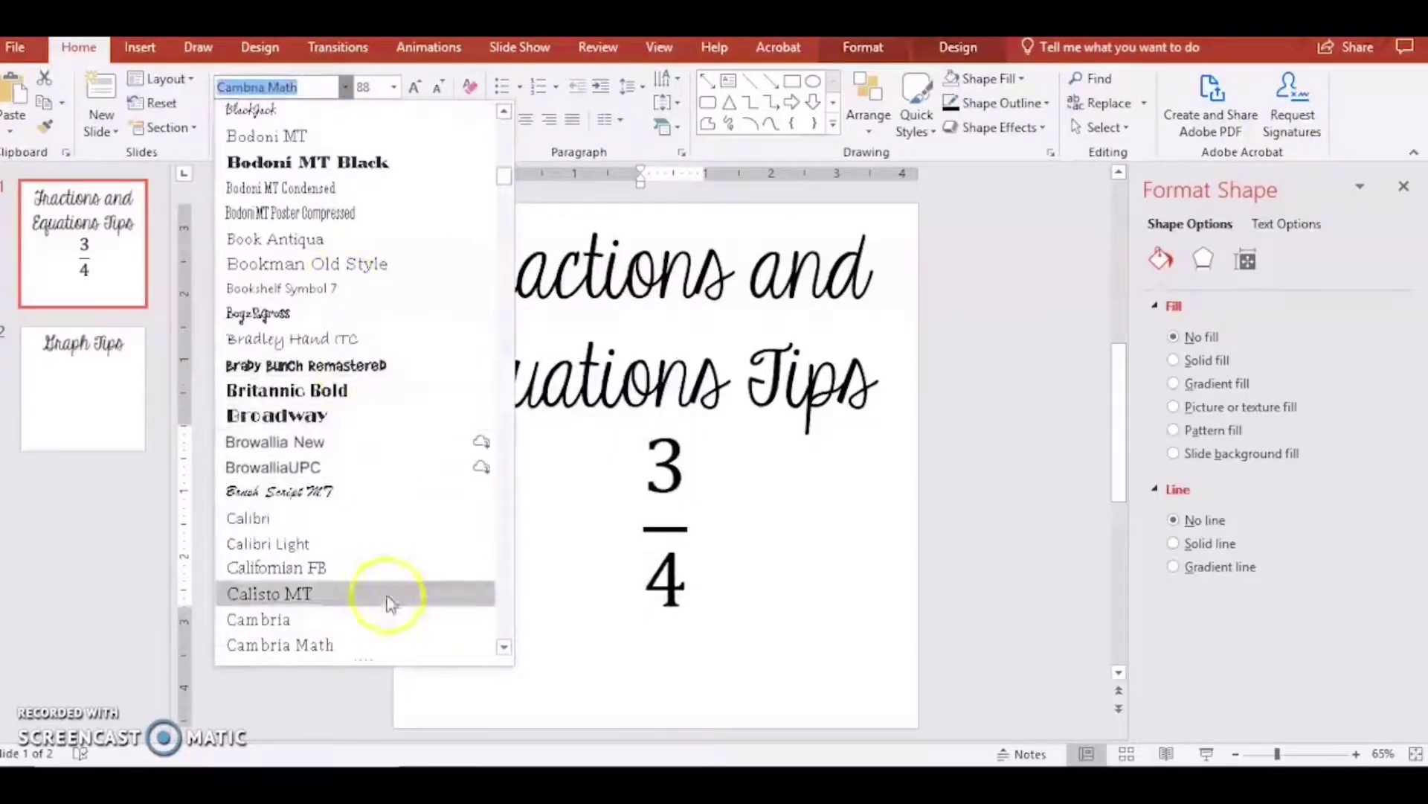
Switch the 3/4 fraction to Normal Text in the KG Miss Speechy IPA font.
click(372, 56)
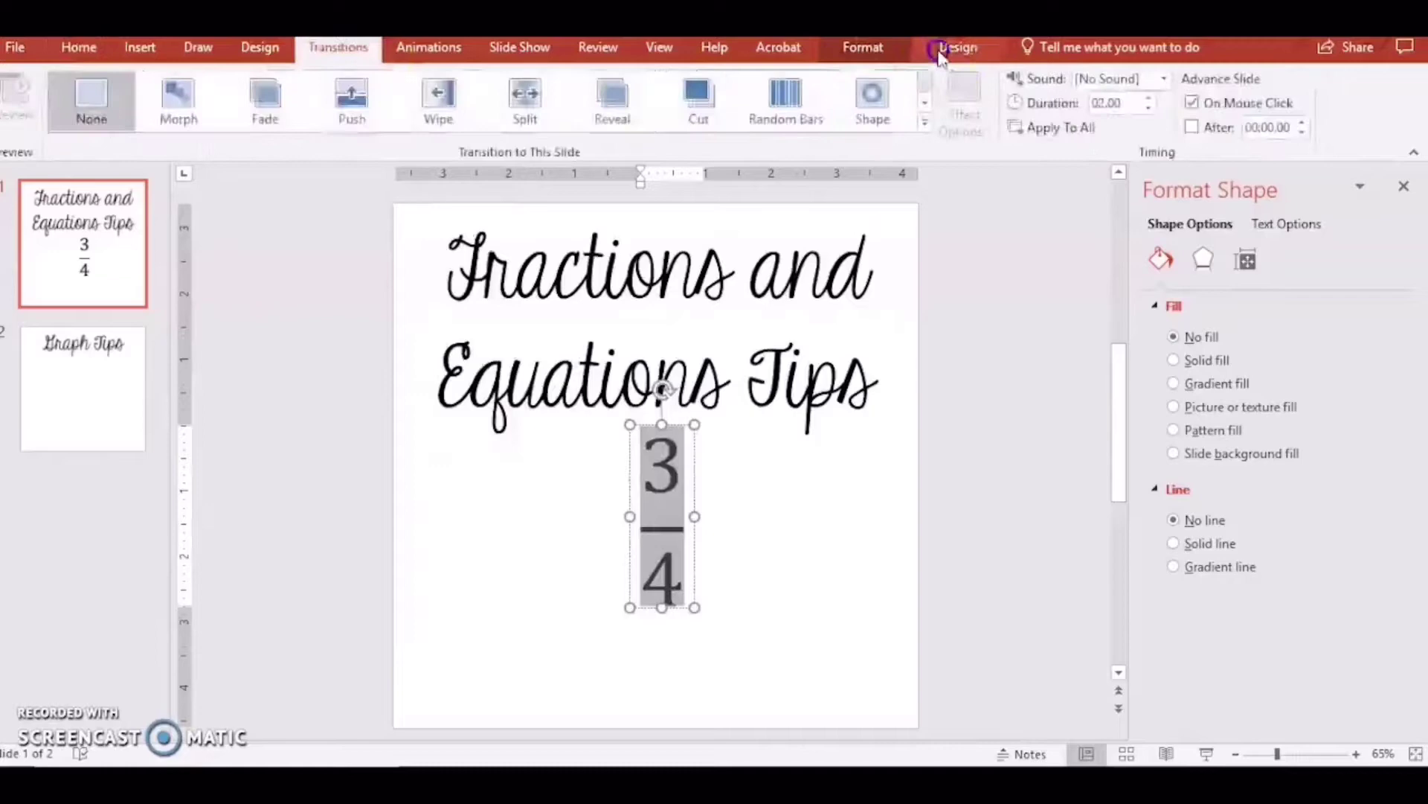
click(939, 48)
click(165, 127)
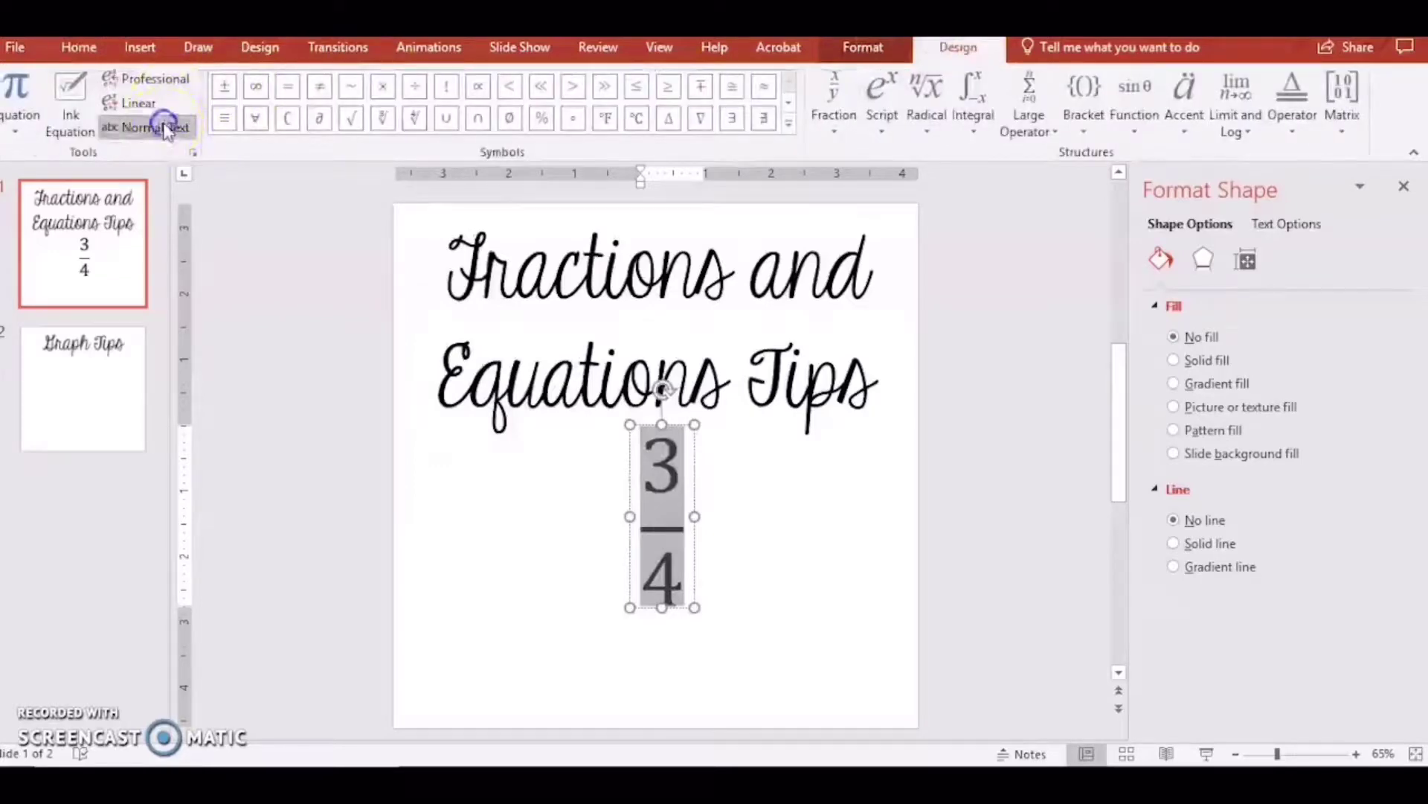
click(79, 47)
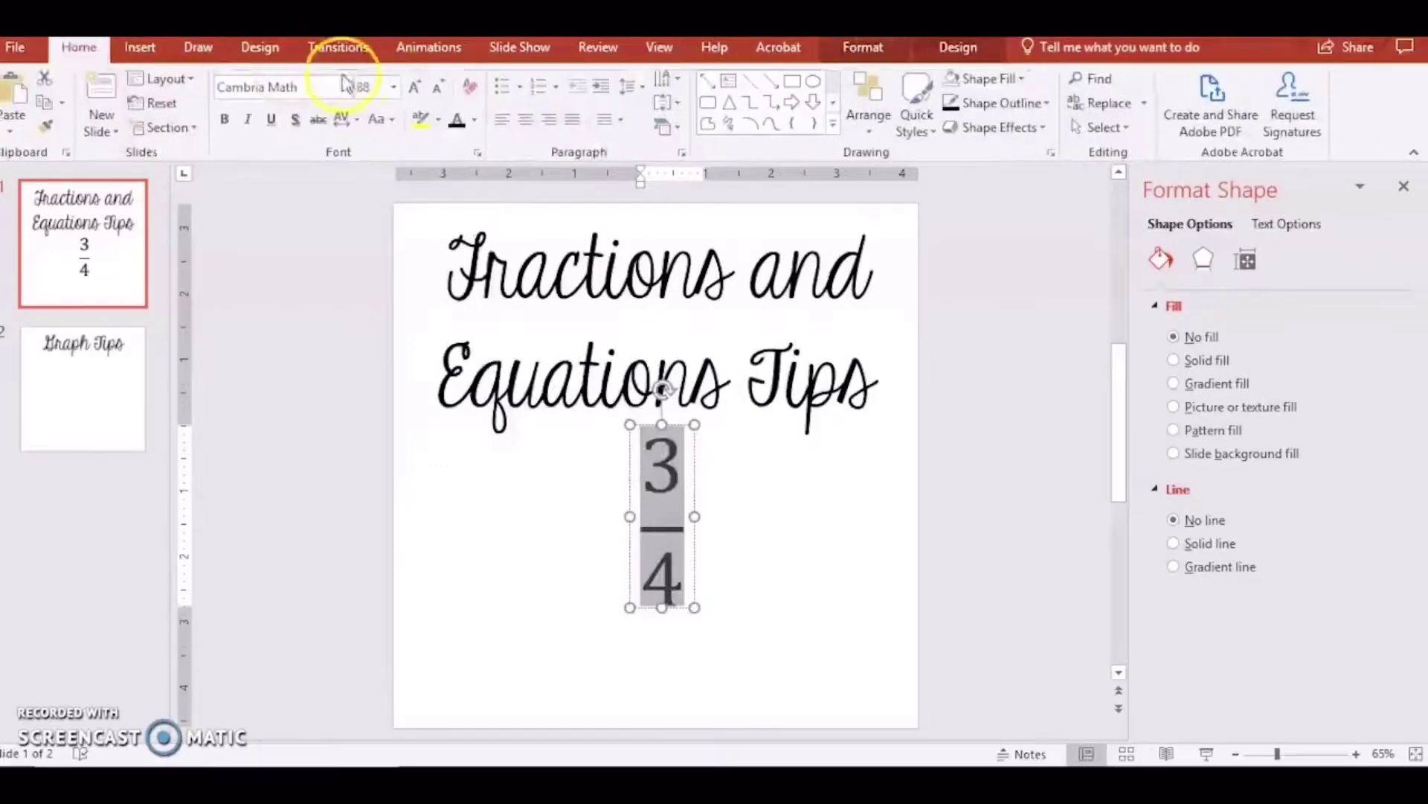
click(351, 87)
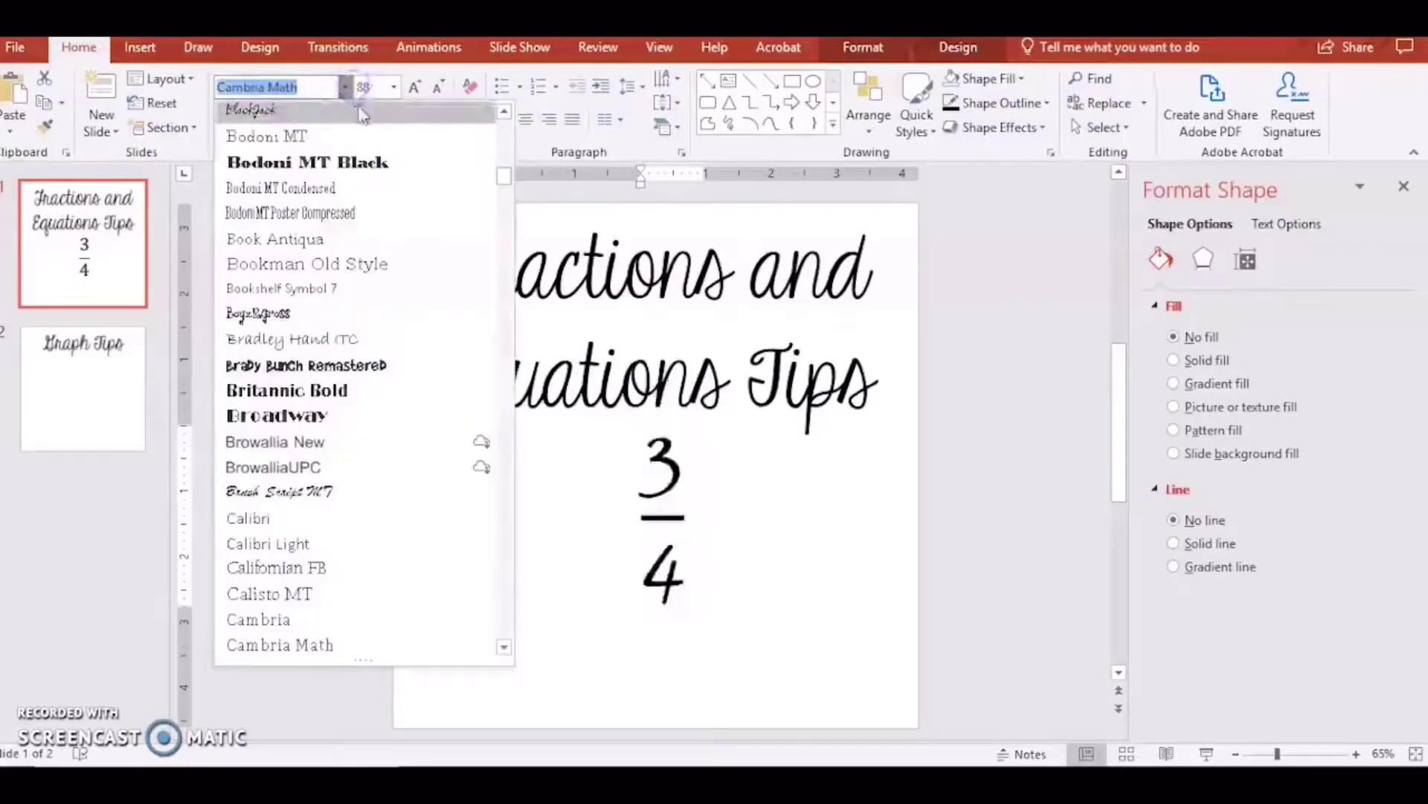
drag(494, 159, 495, 105)
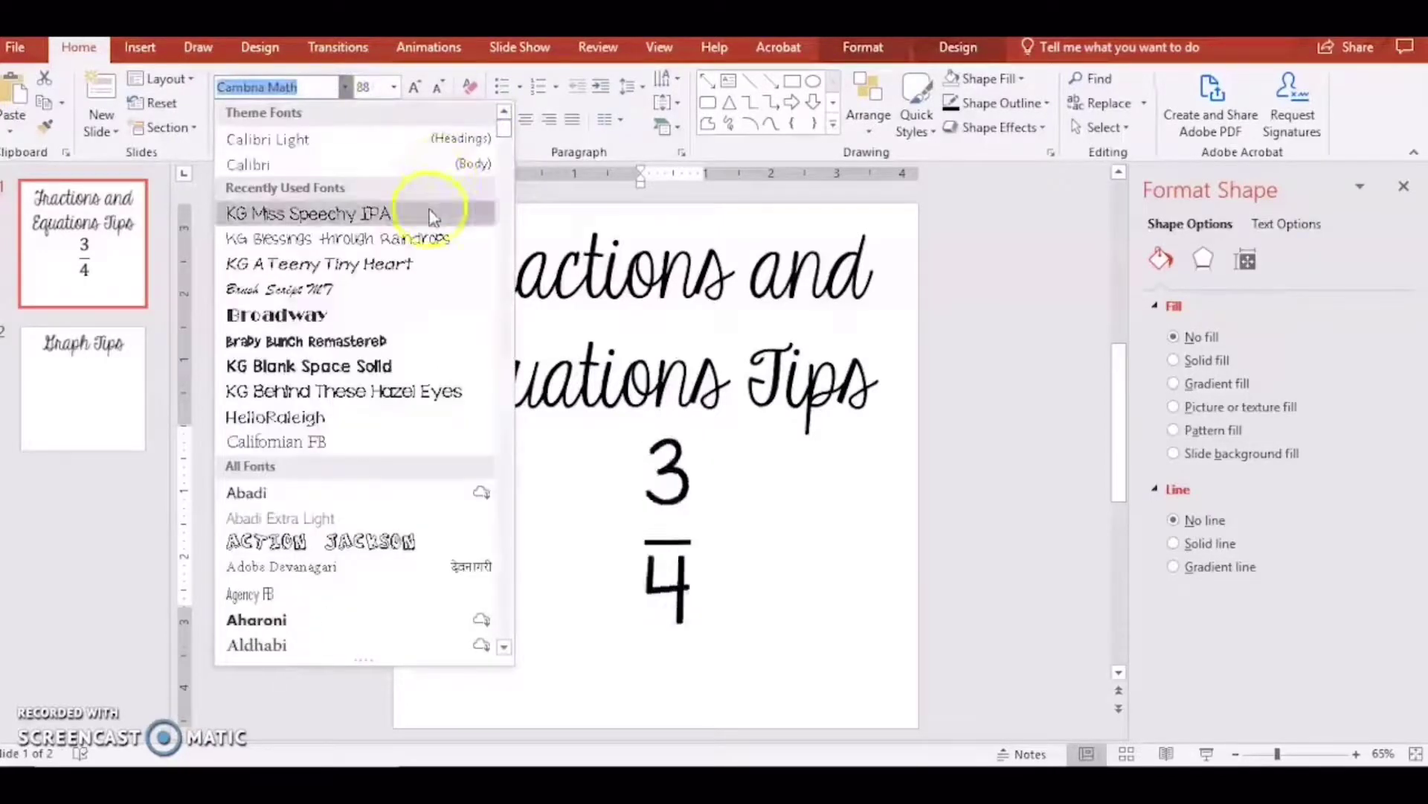
click(430, 214)
Drag the 3/4 fraction box left beneath the title.
click(714, 479)
click(703, 473)
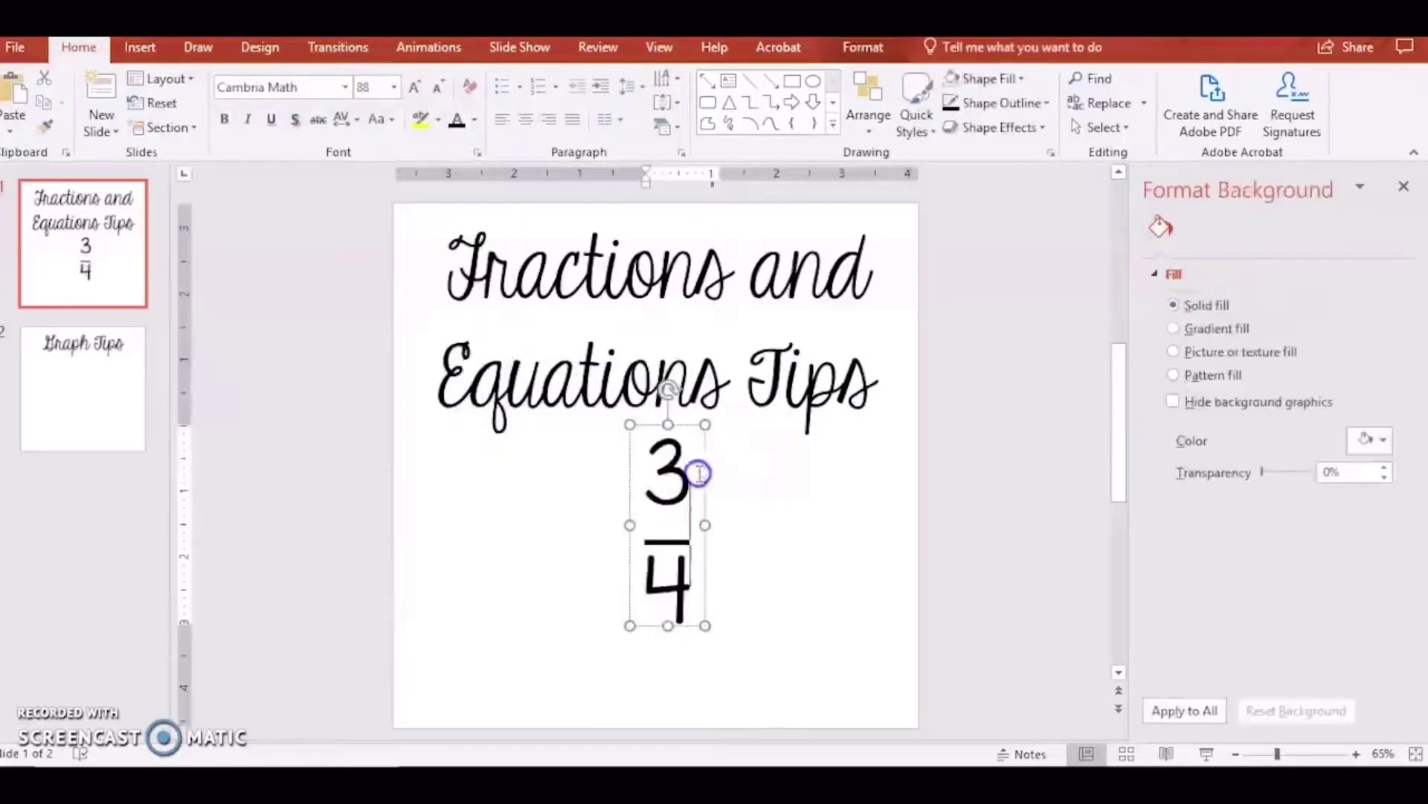
drag(689, 432, 545, 447)
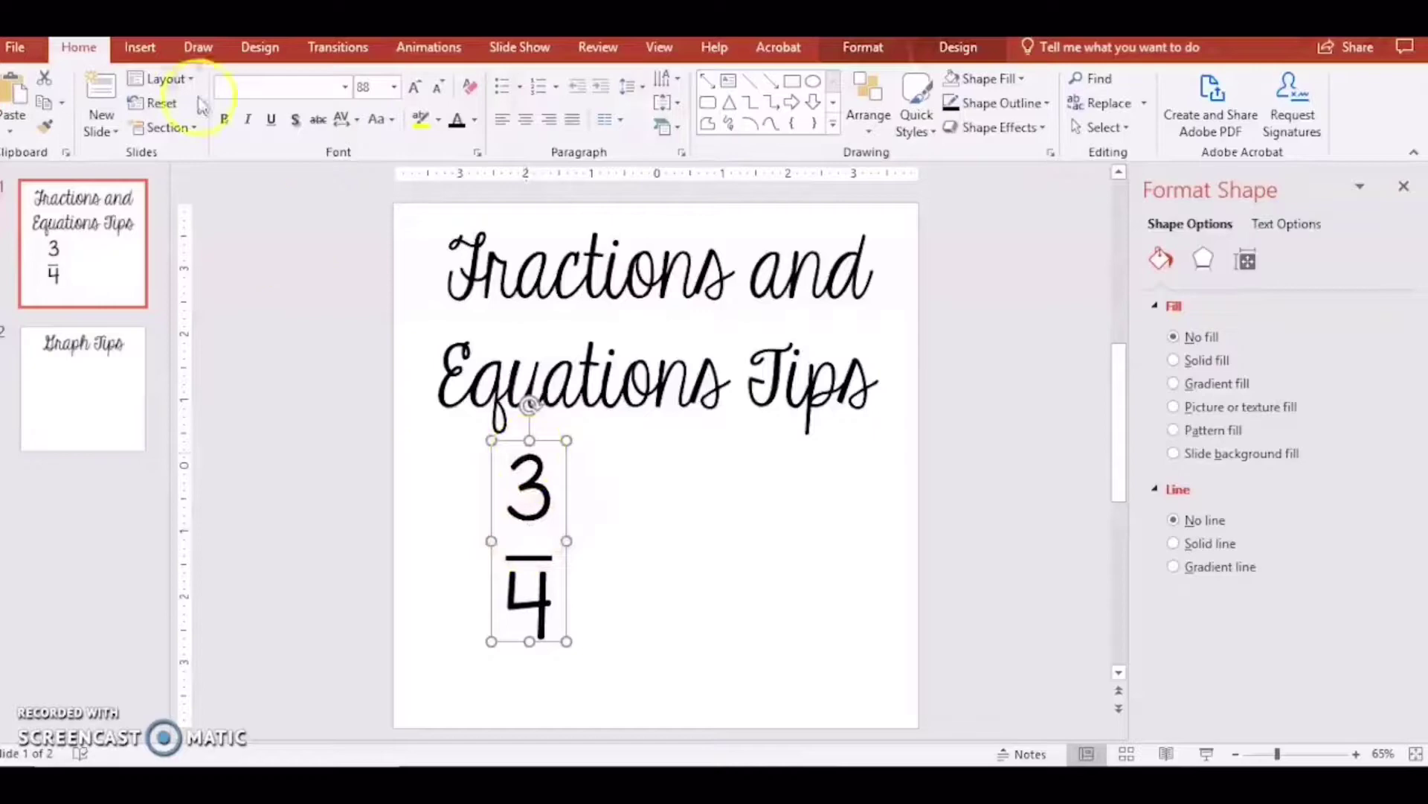
Insert a one-column, two-row table and set both cells to No Fill.
click(141, 51)
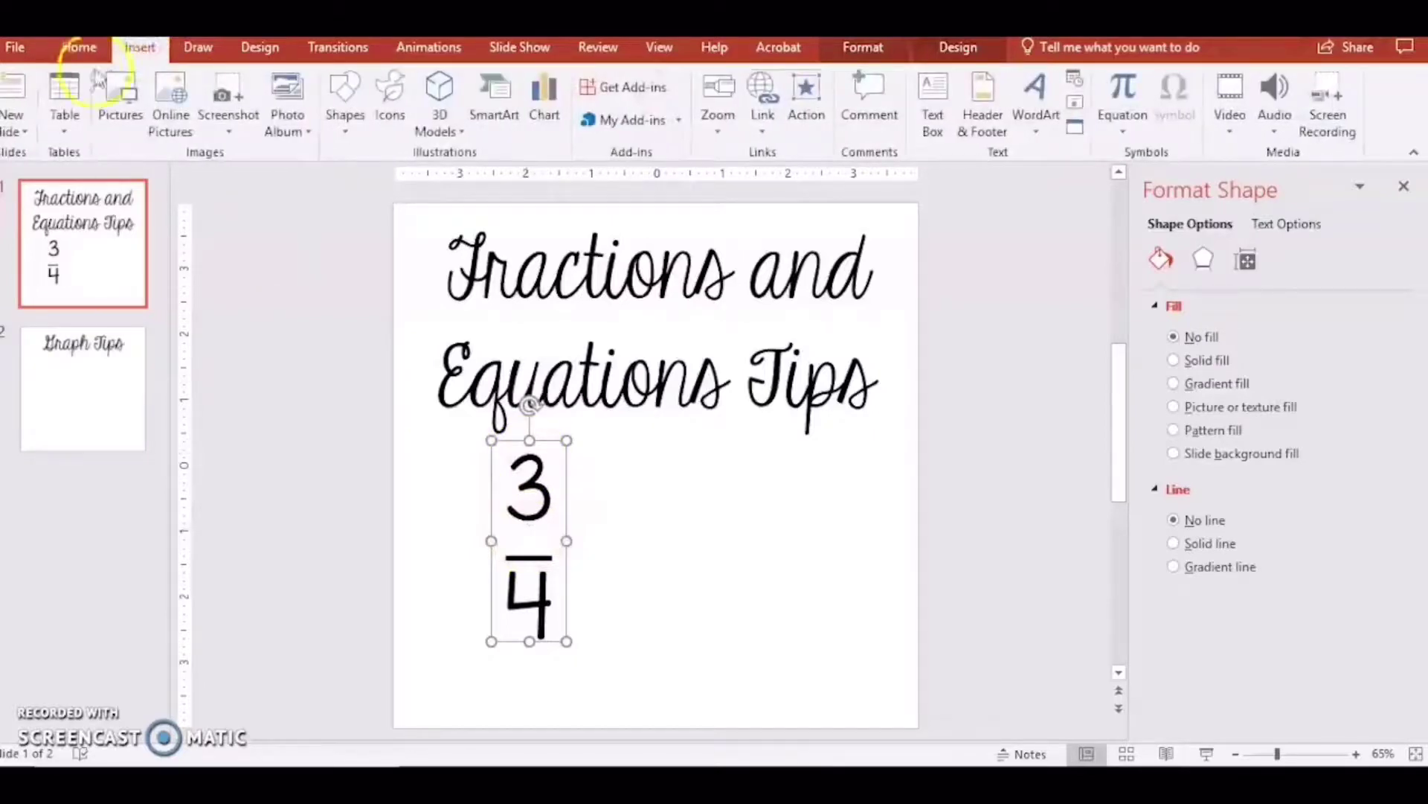
click(64, 100)
click(57, 196)
click(544, 367)
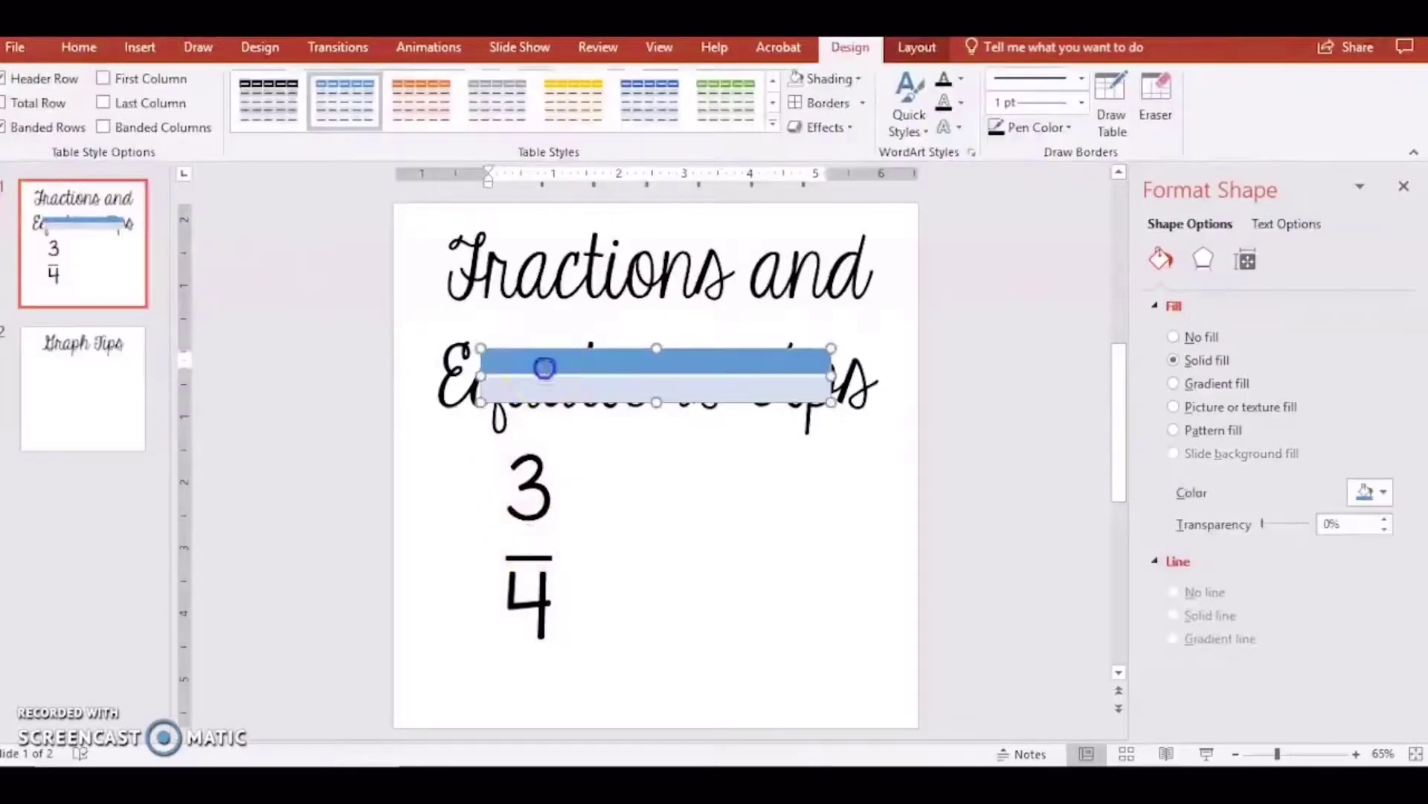
drag(546, 370, 551, 389)
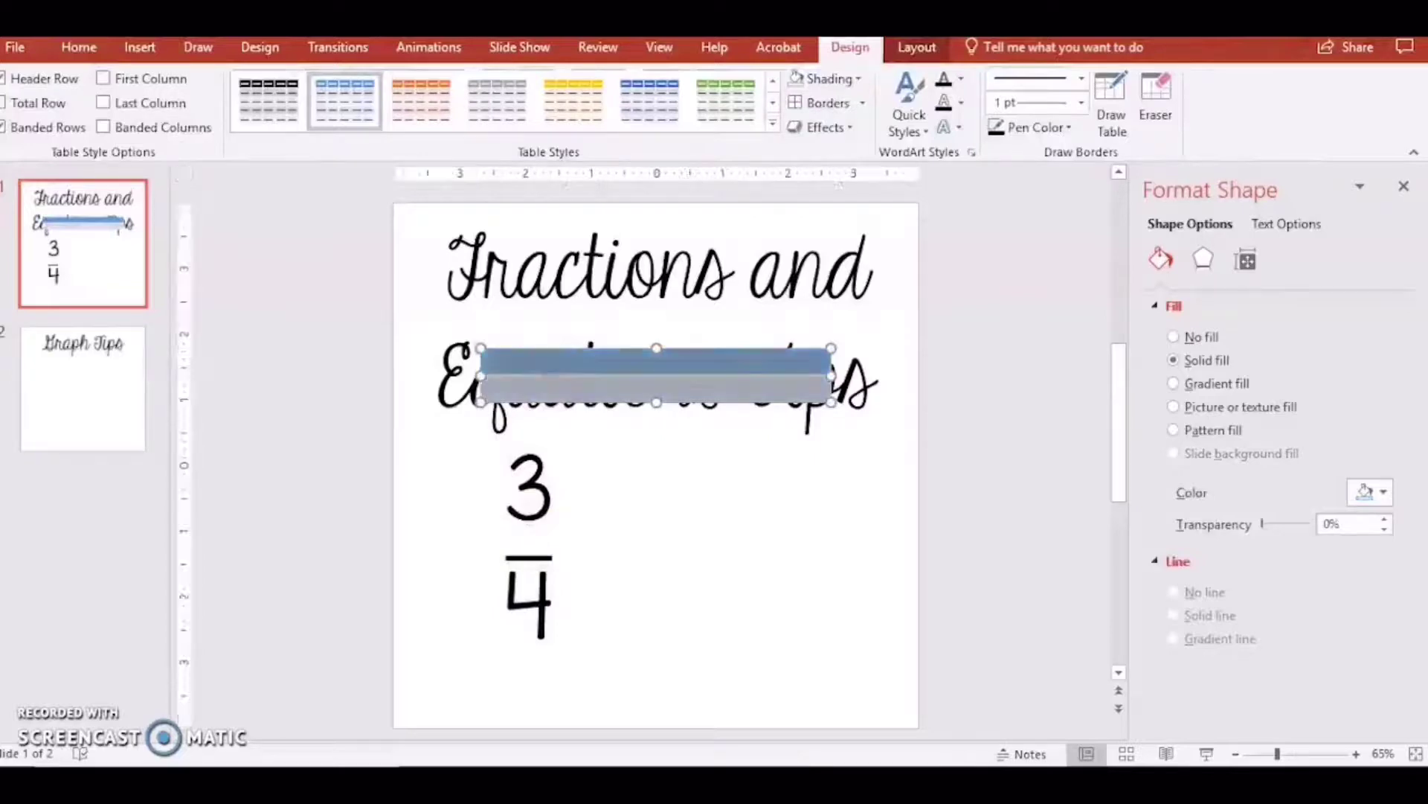
click(852, 78)
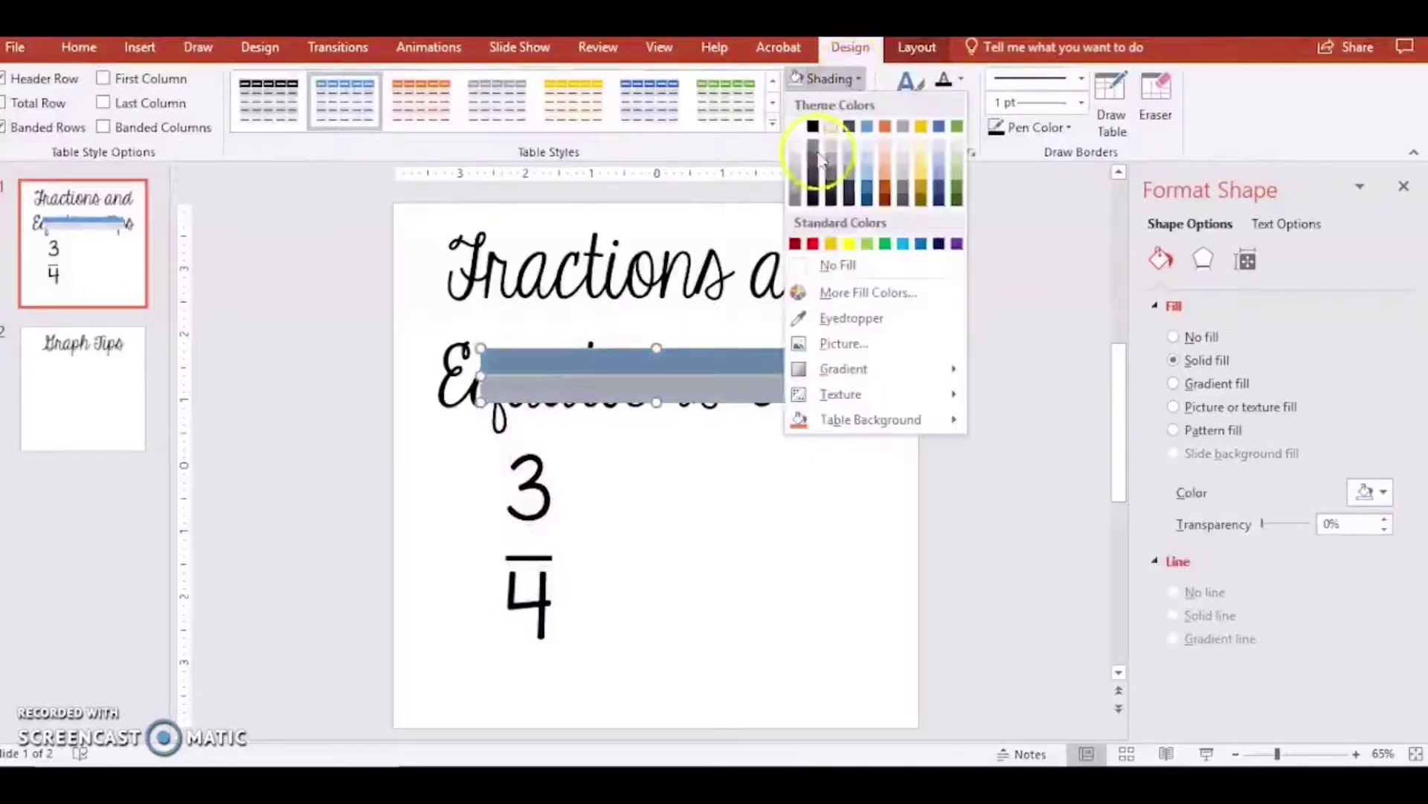
click(827, 266)
Give the top cell a bottom border and move the table beside the 3/4 fraction.
click(794, 374)
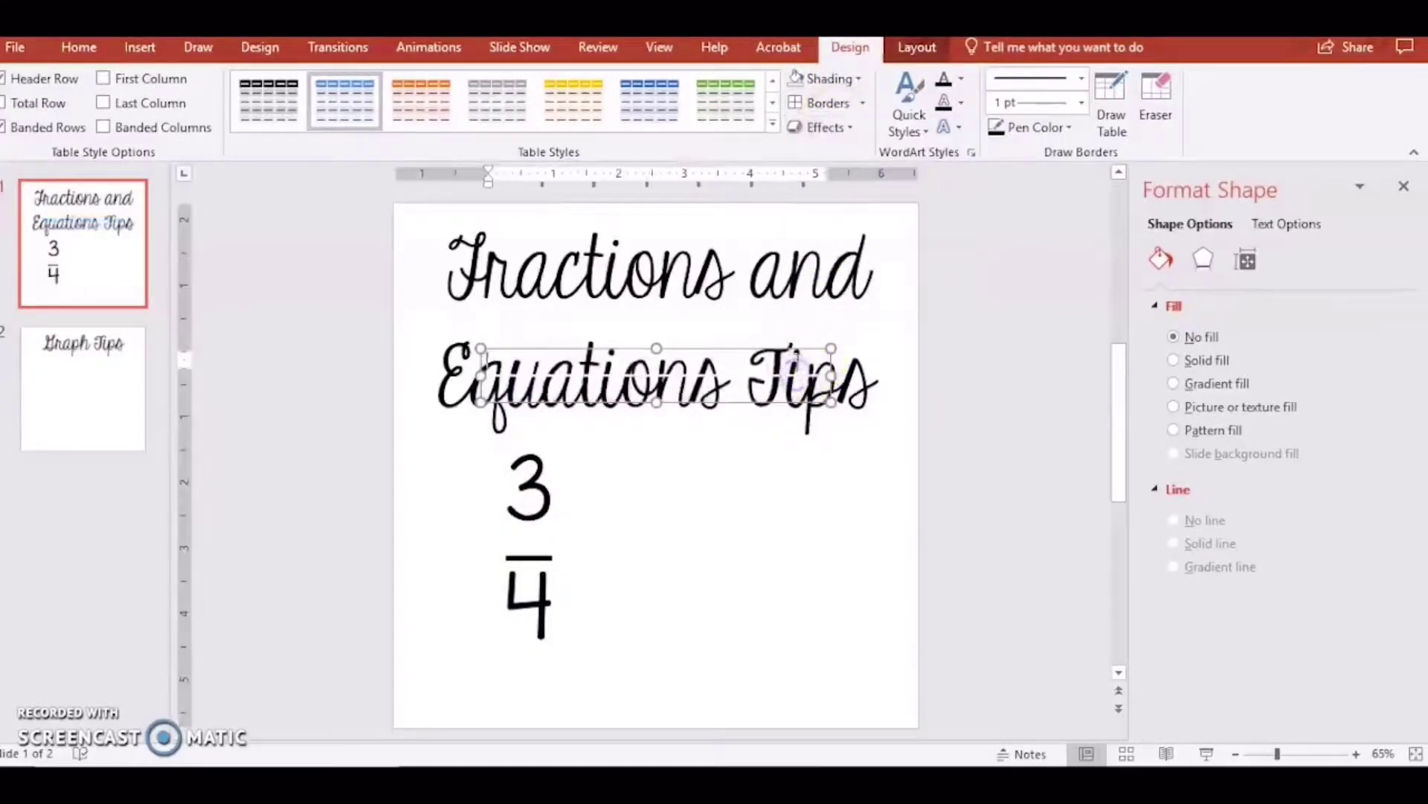
click(865, 104)
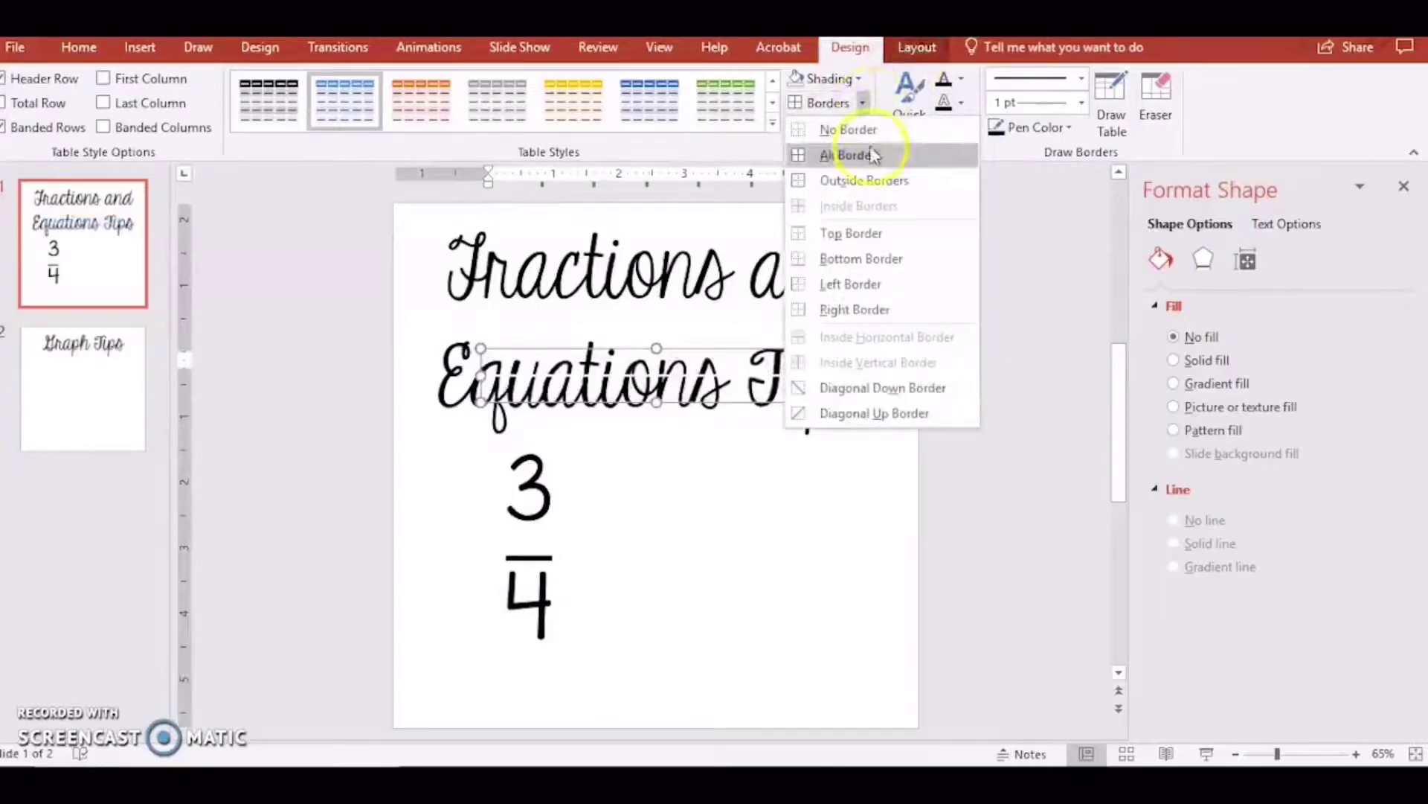
click(877, 257)
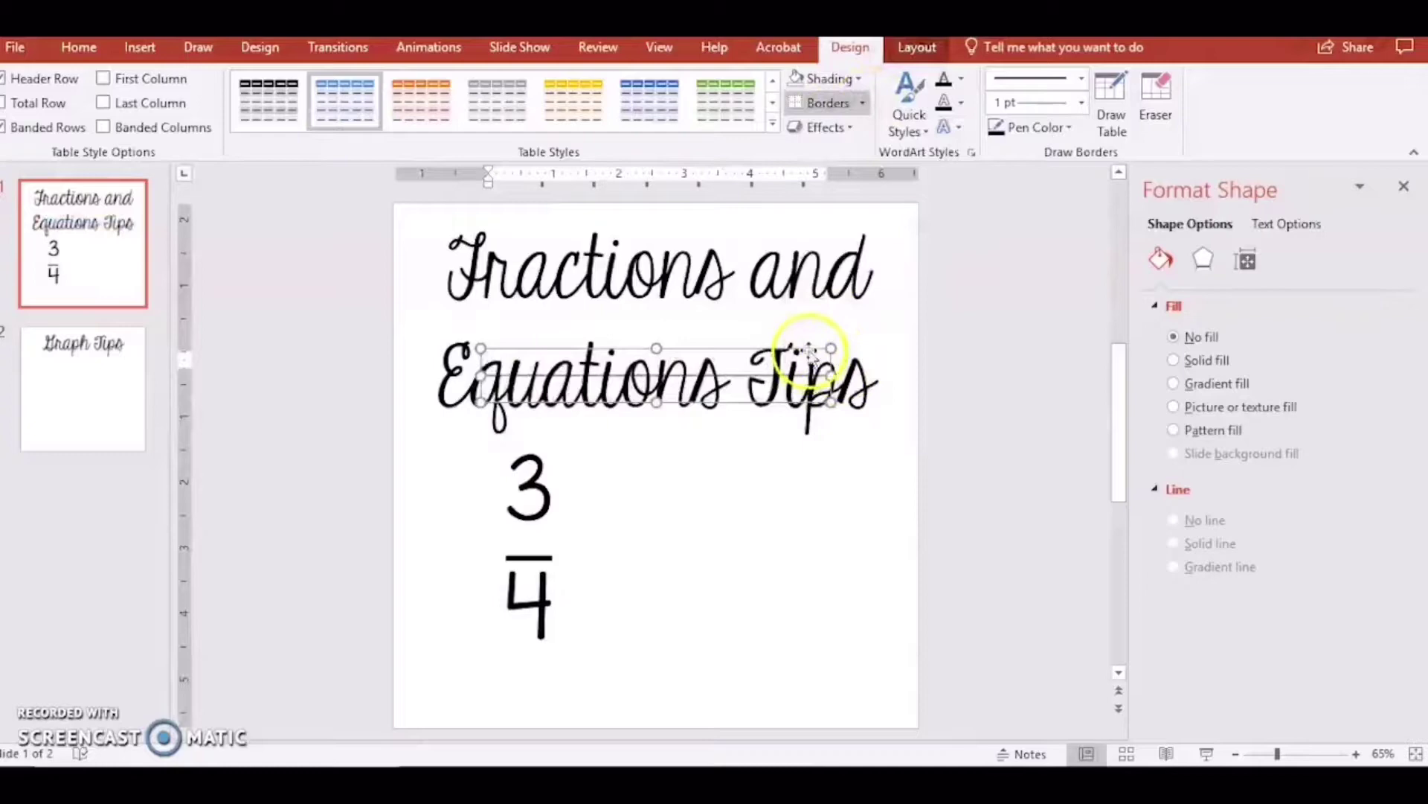
drag(814, 346, 699, 523)
click(673, 494)
click(699, 497)
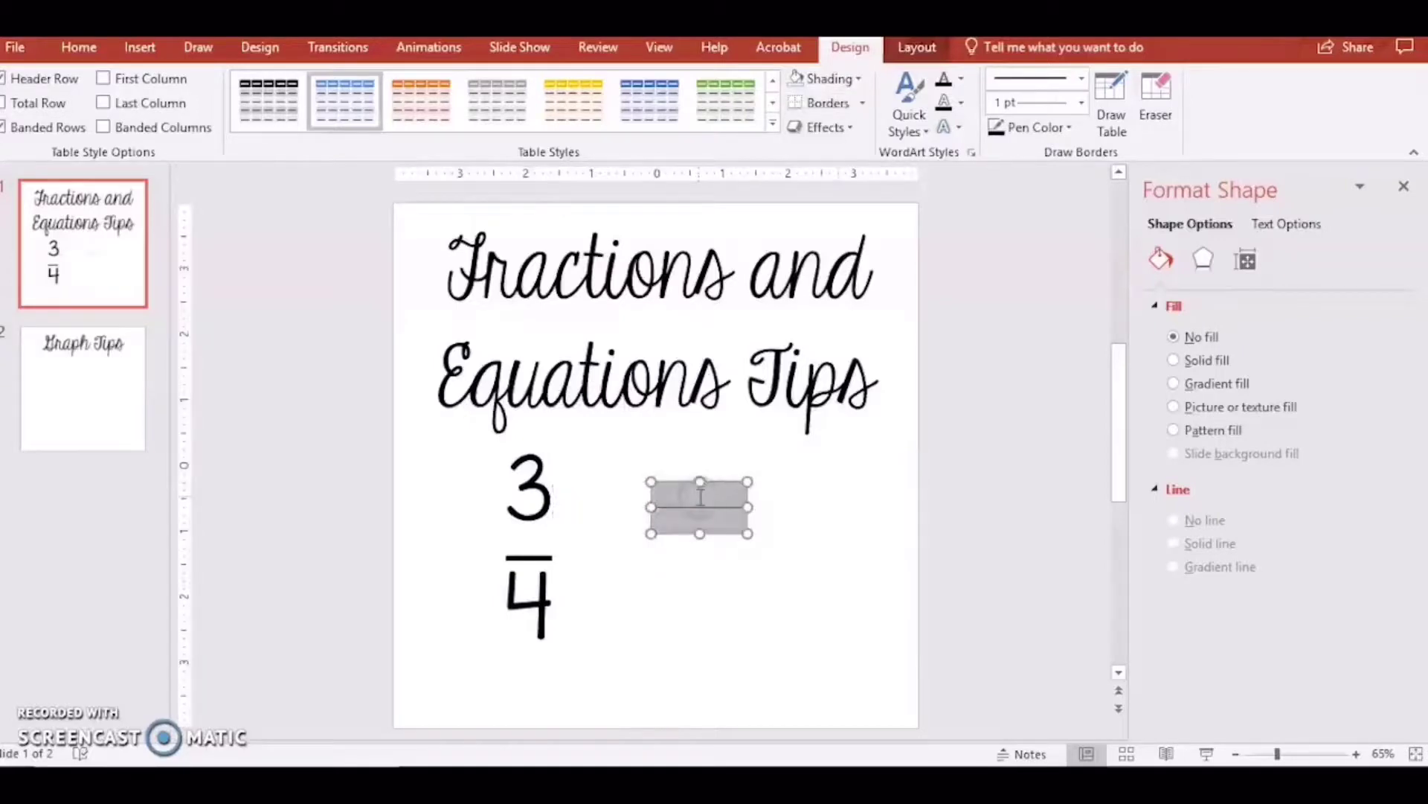
Format the table text as KG Miss Speechy IPA at 88 point.
click(78, 47)
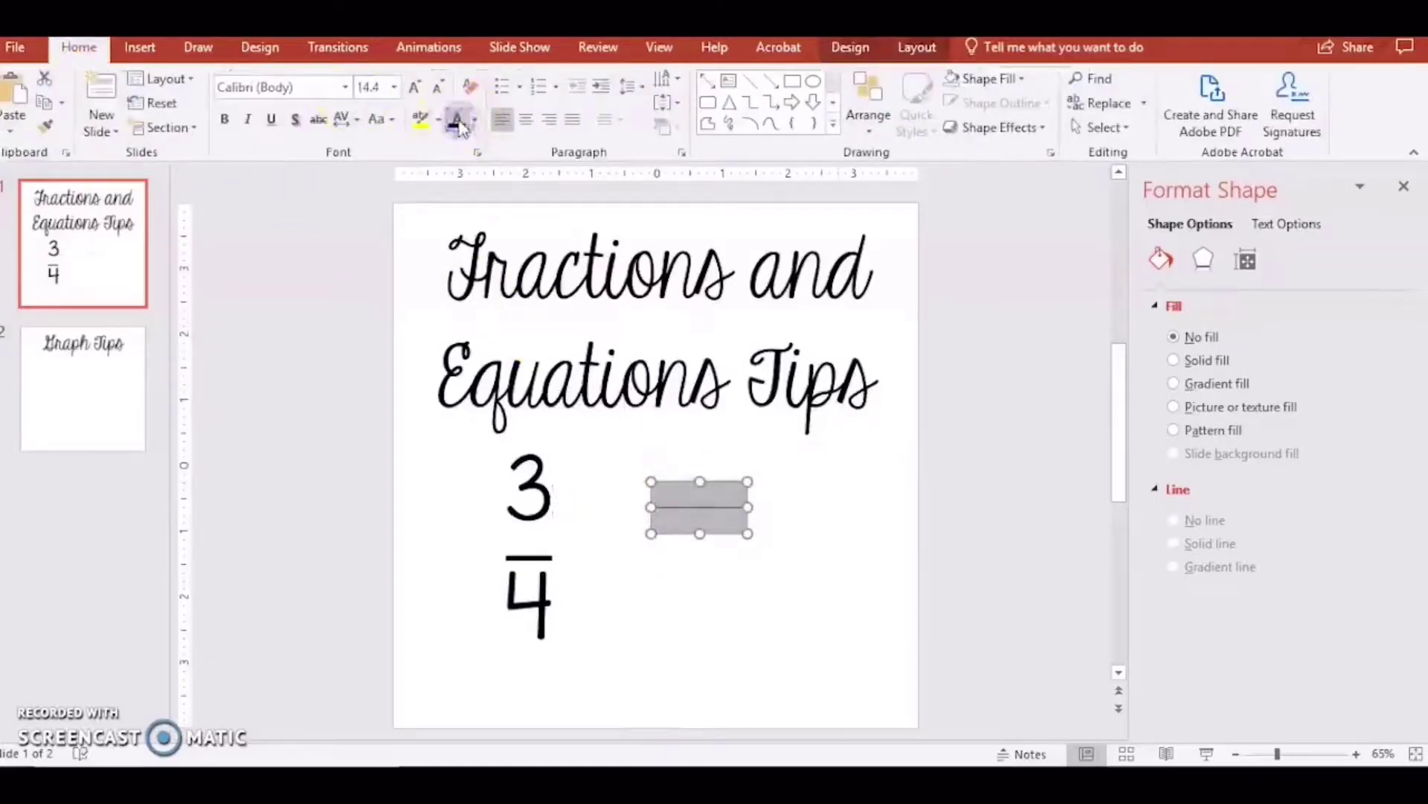
click(226, 119)
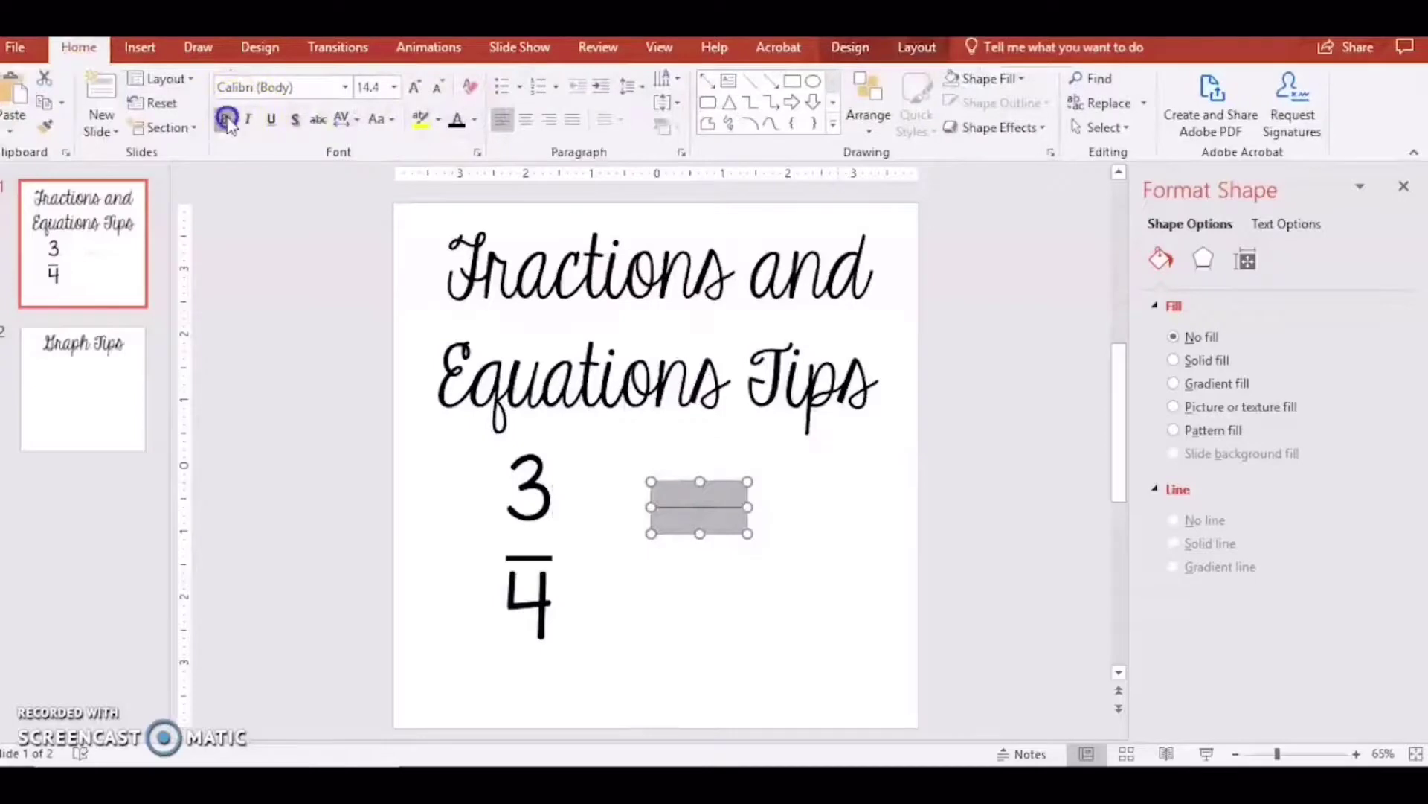
click(346, 87)
click(354, 221)
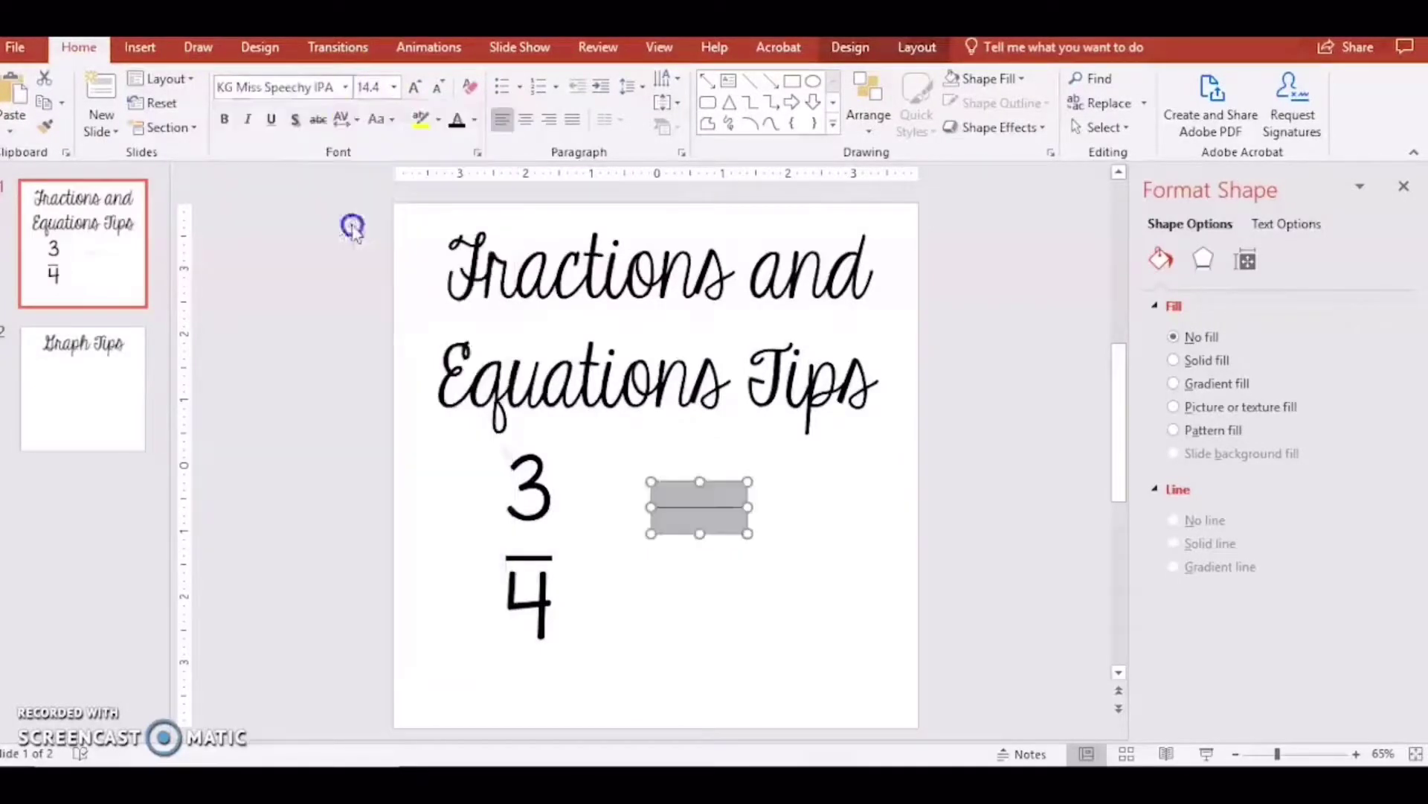
click(394, 87)
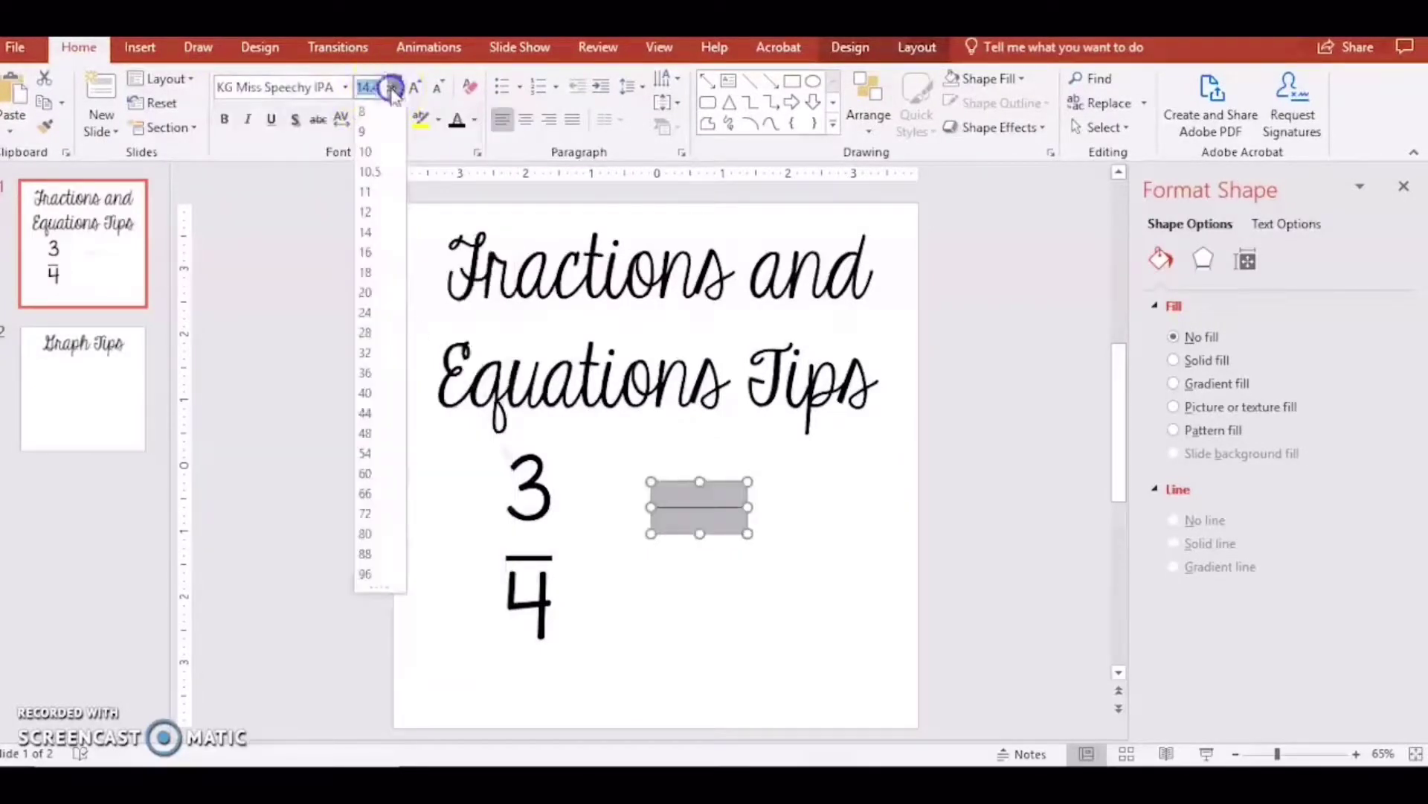
click(380, 554)
Type 3 in the top cell and 4 below, narrow the table, and place it beside the first fraction.
click(687, 546)
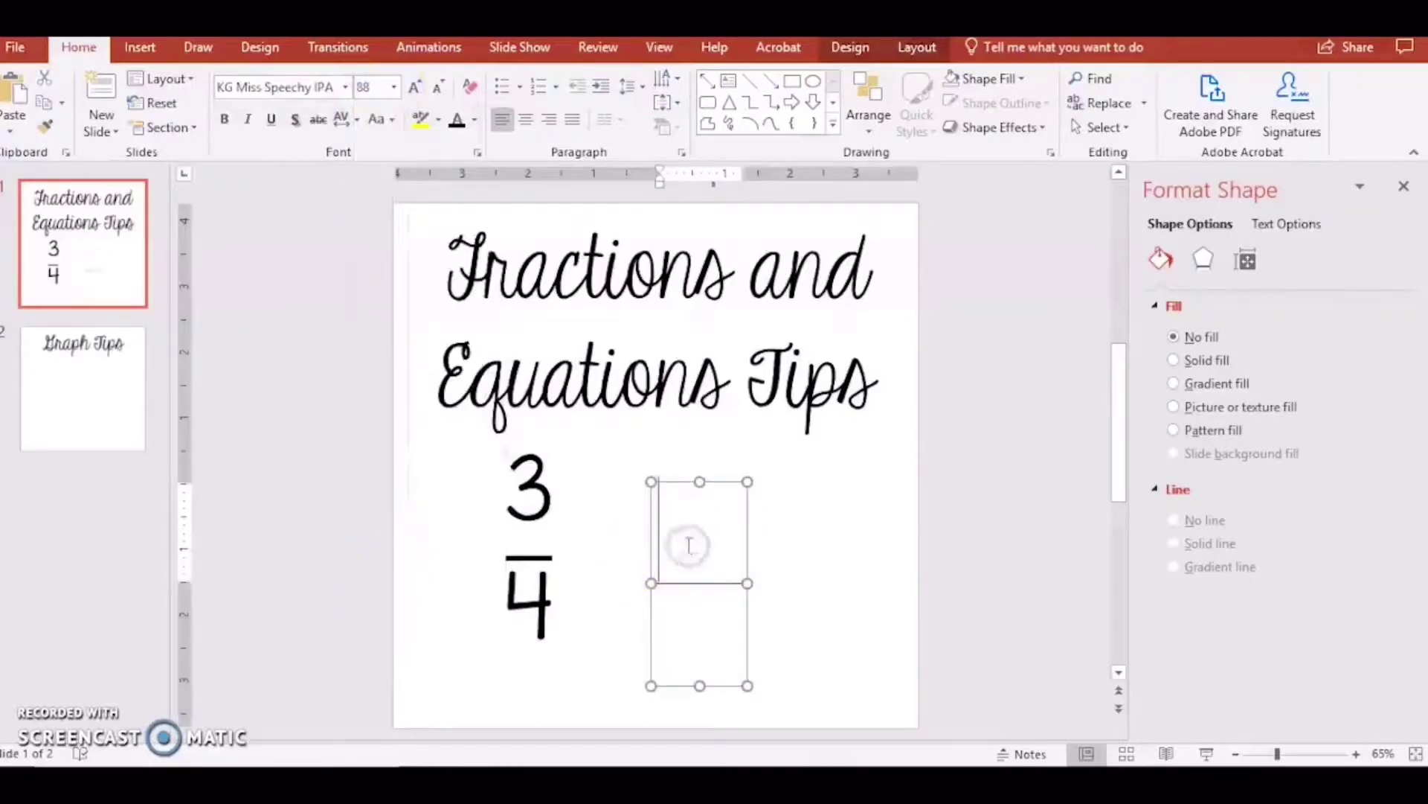
text(3)
click(692, 616)
text(4)
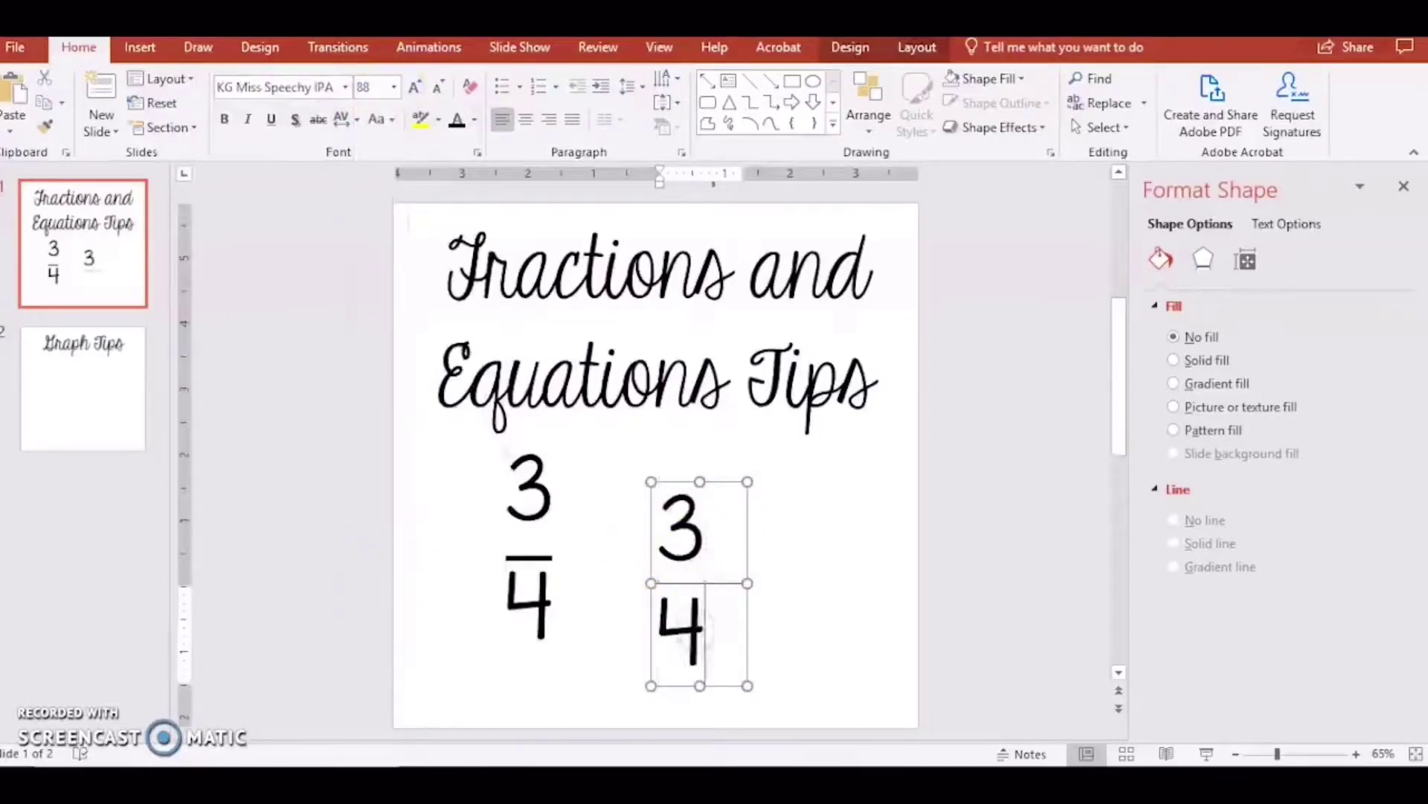
drag(747, 583, 715, 585)
click(752, 526)
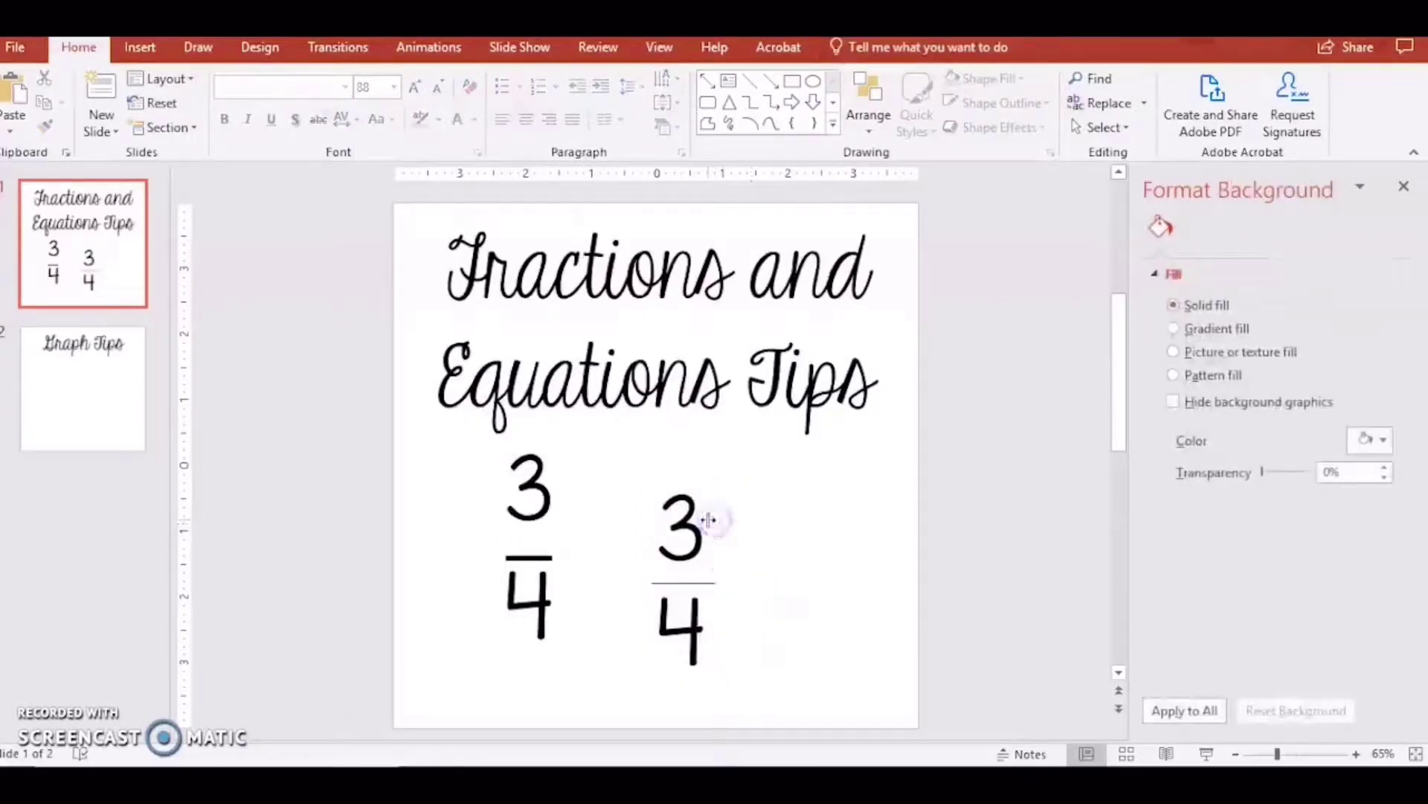
click(709, 520)
drag(706, 481, 655, 459)
click(740, 508)
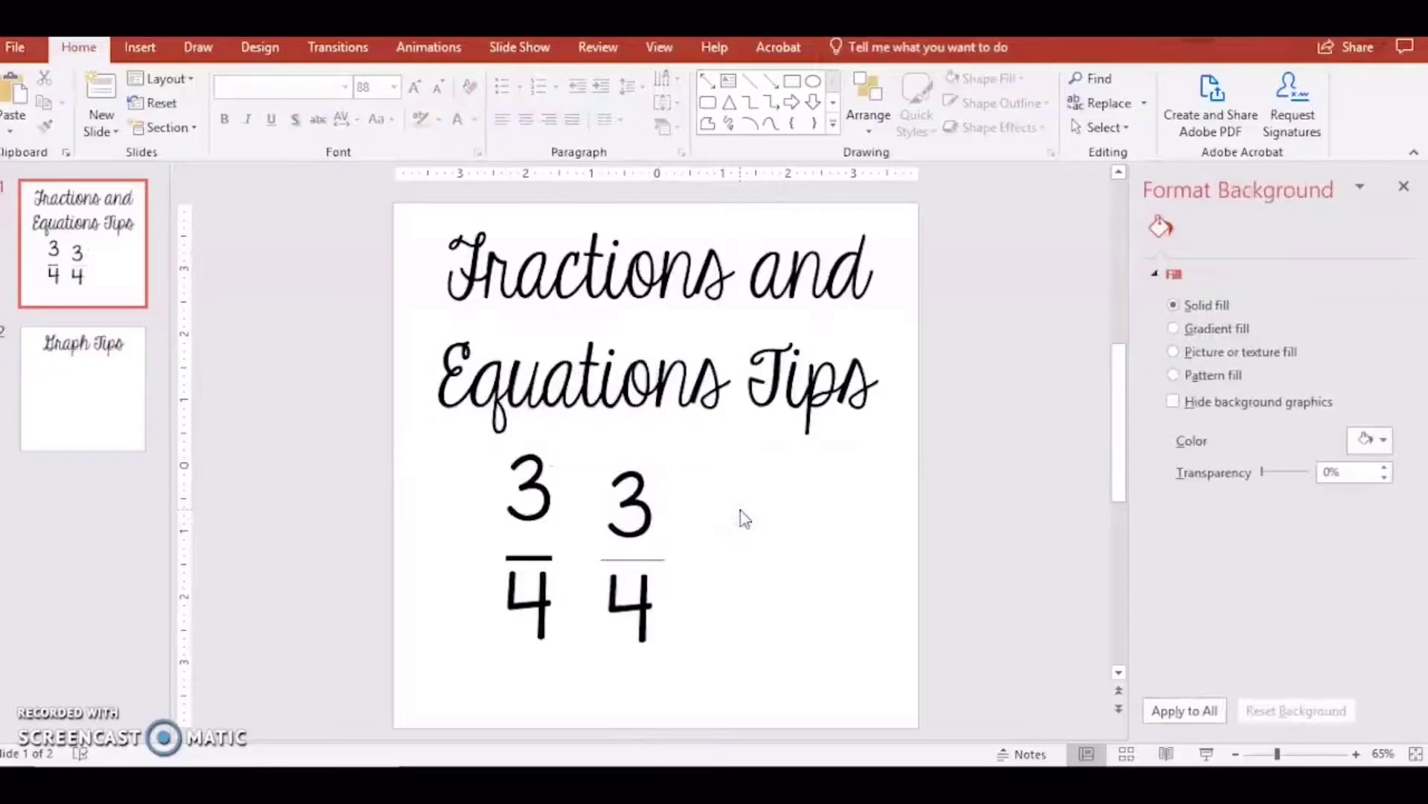
Switch to slide 2, Graph Tips, and bring up the Insert Table size grid.
click(70, 374)
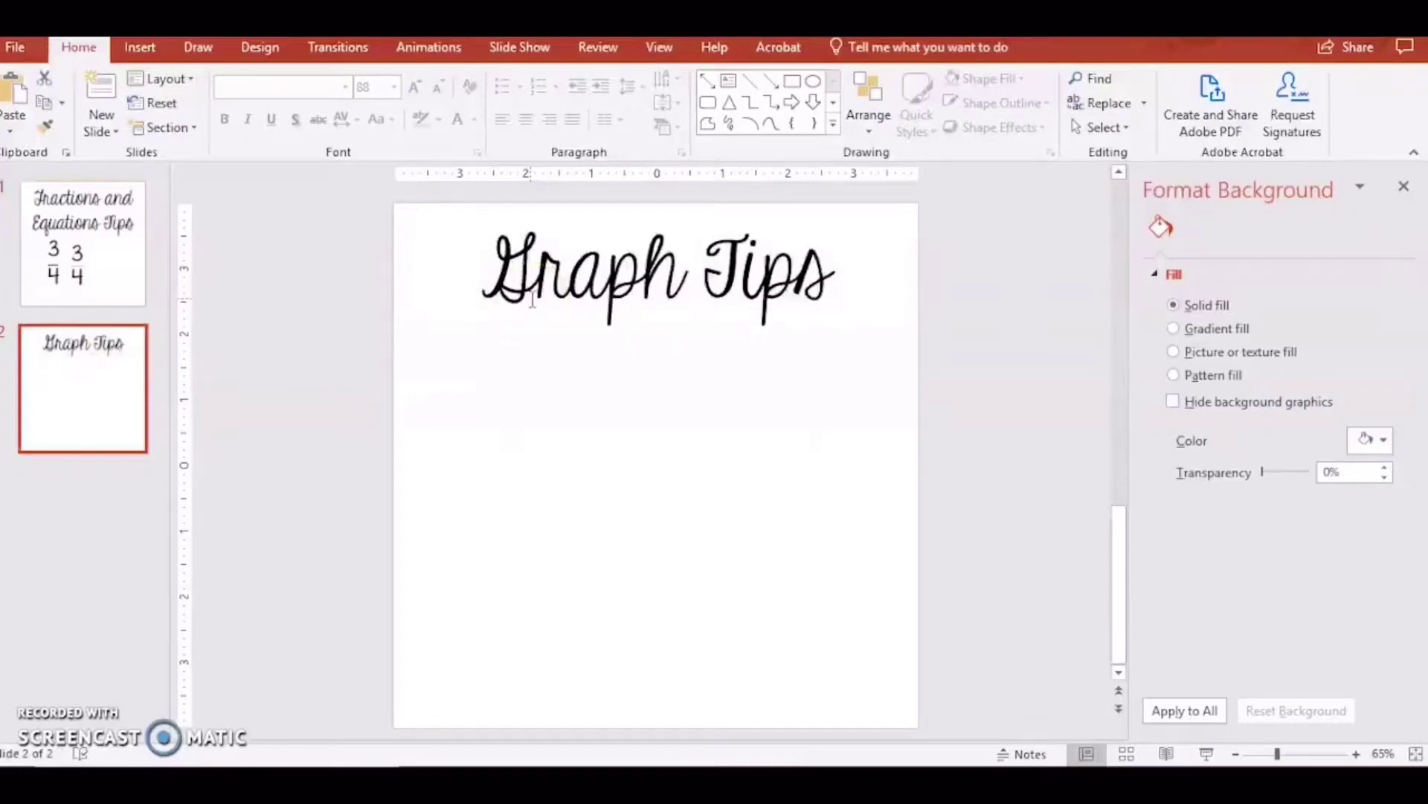
click(147, 52)
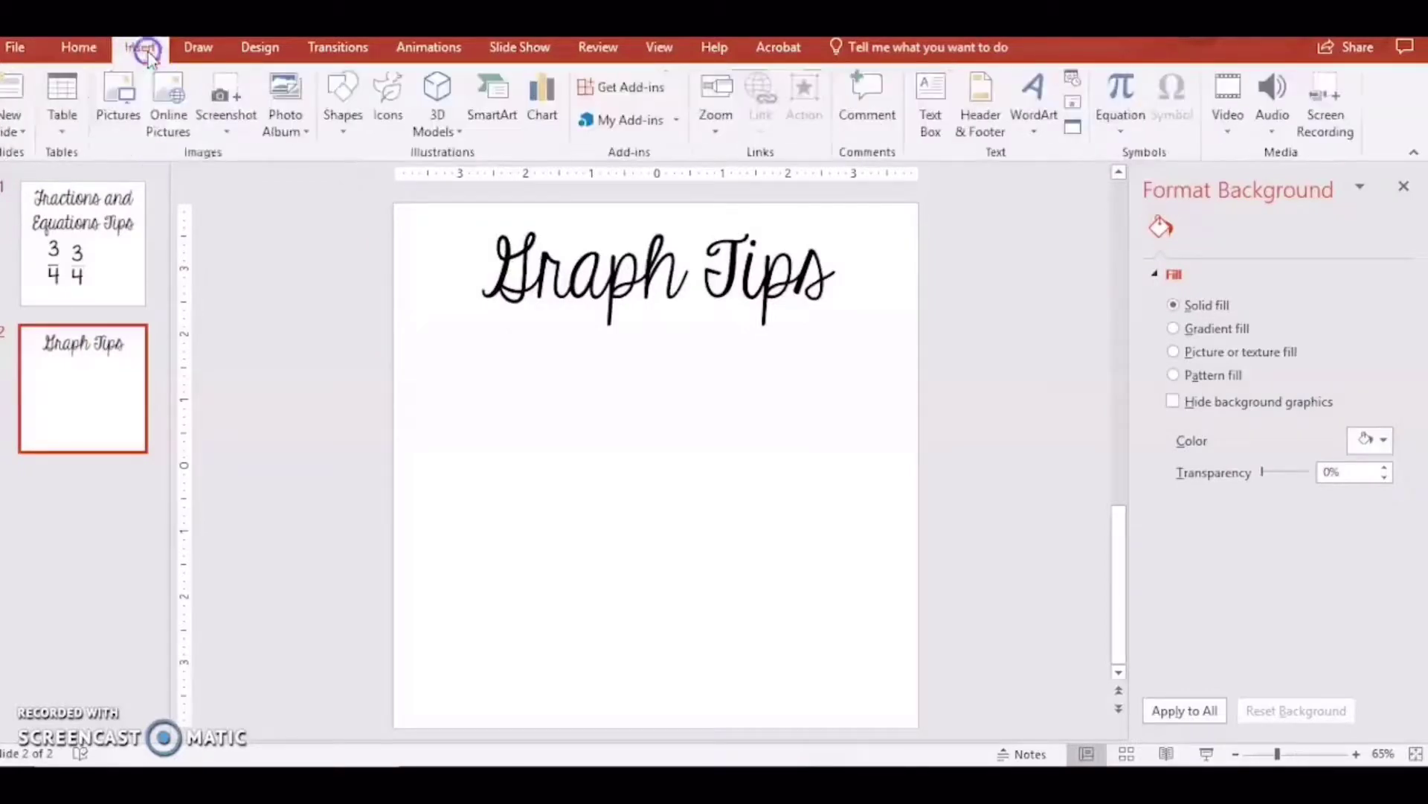
click(64, 83)
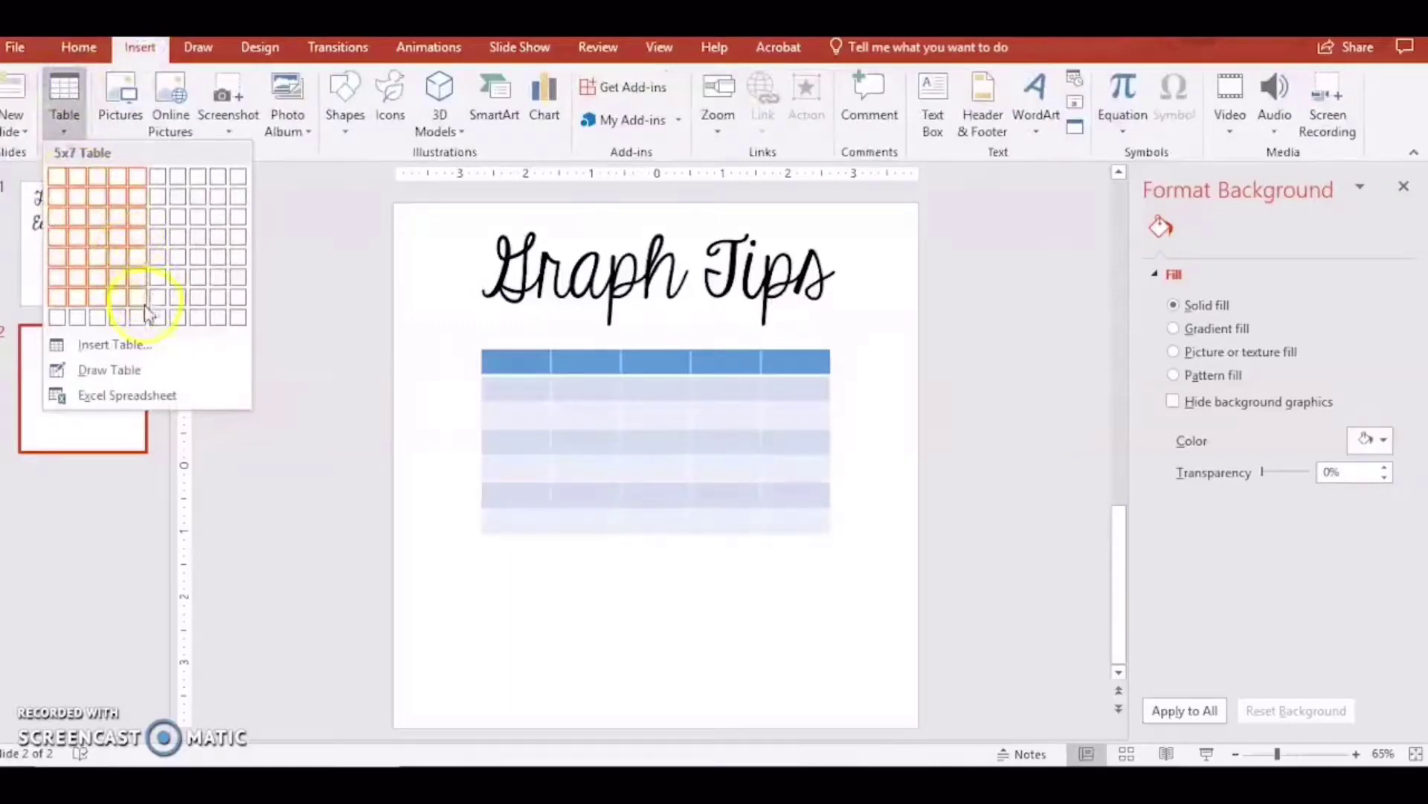
Insert a 6x6 table, remove its fill, and apply All Borders to every cell.
click(157, 277)
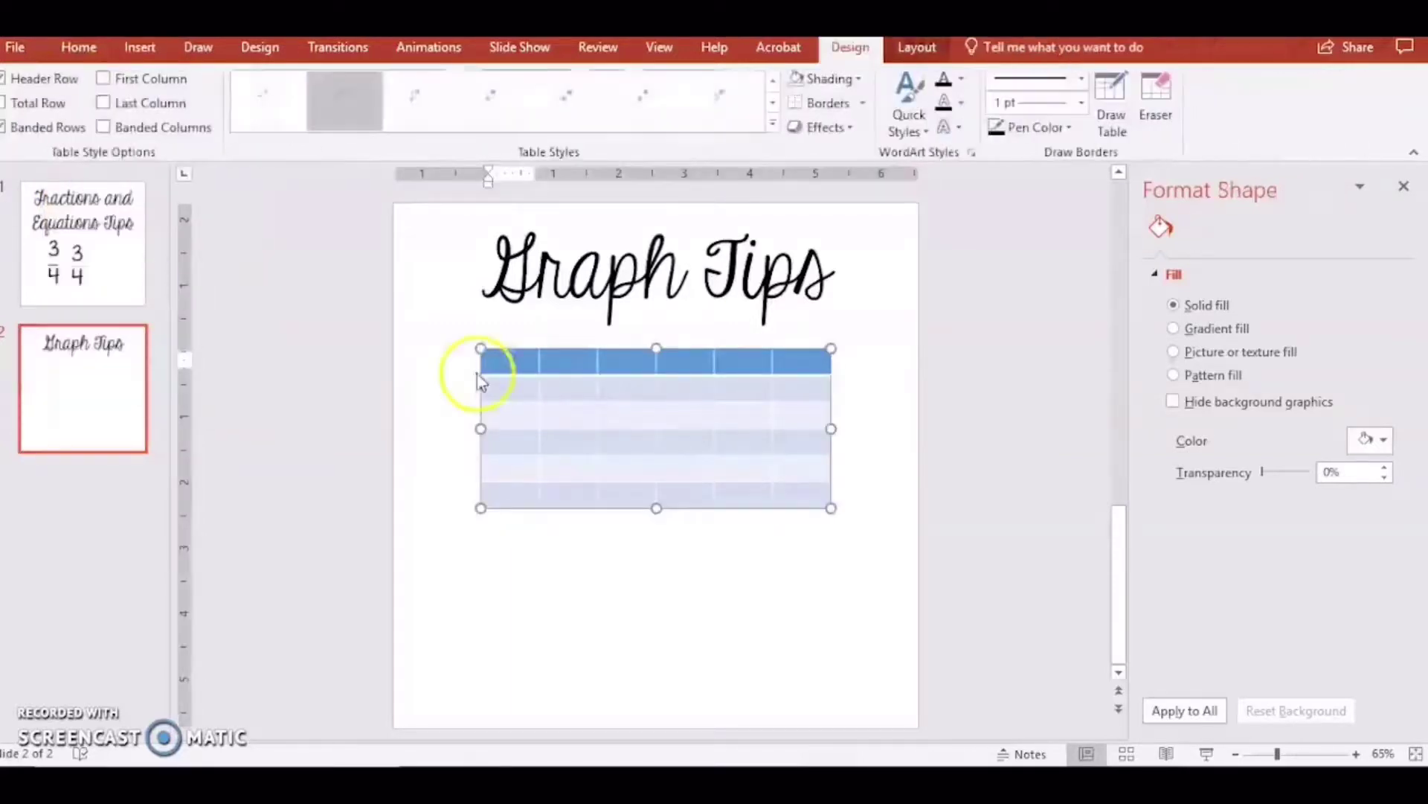
click(553, 364)
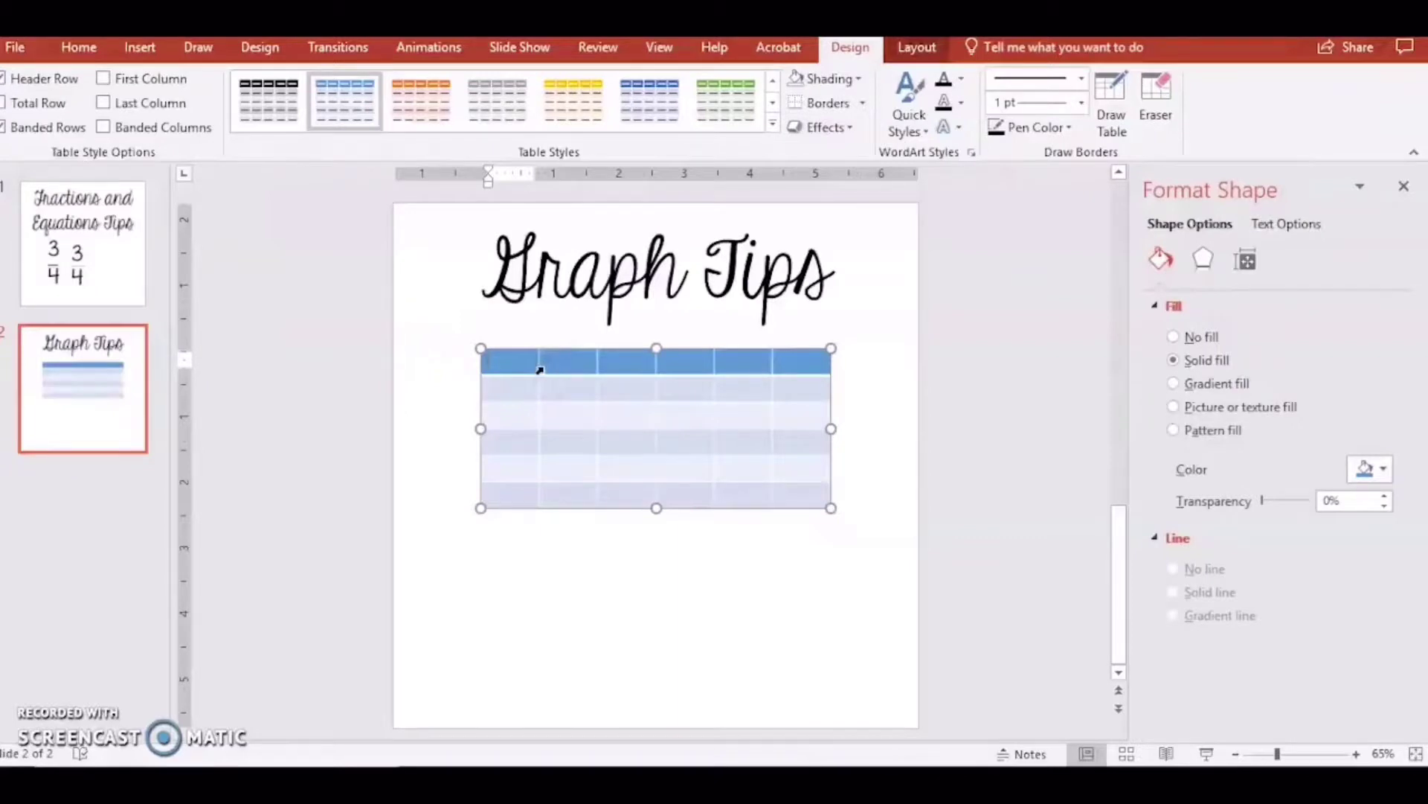
key(ctrl+a)
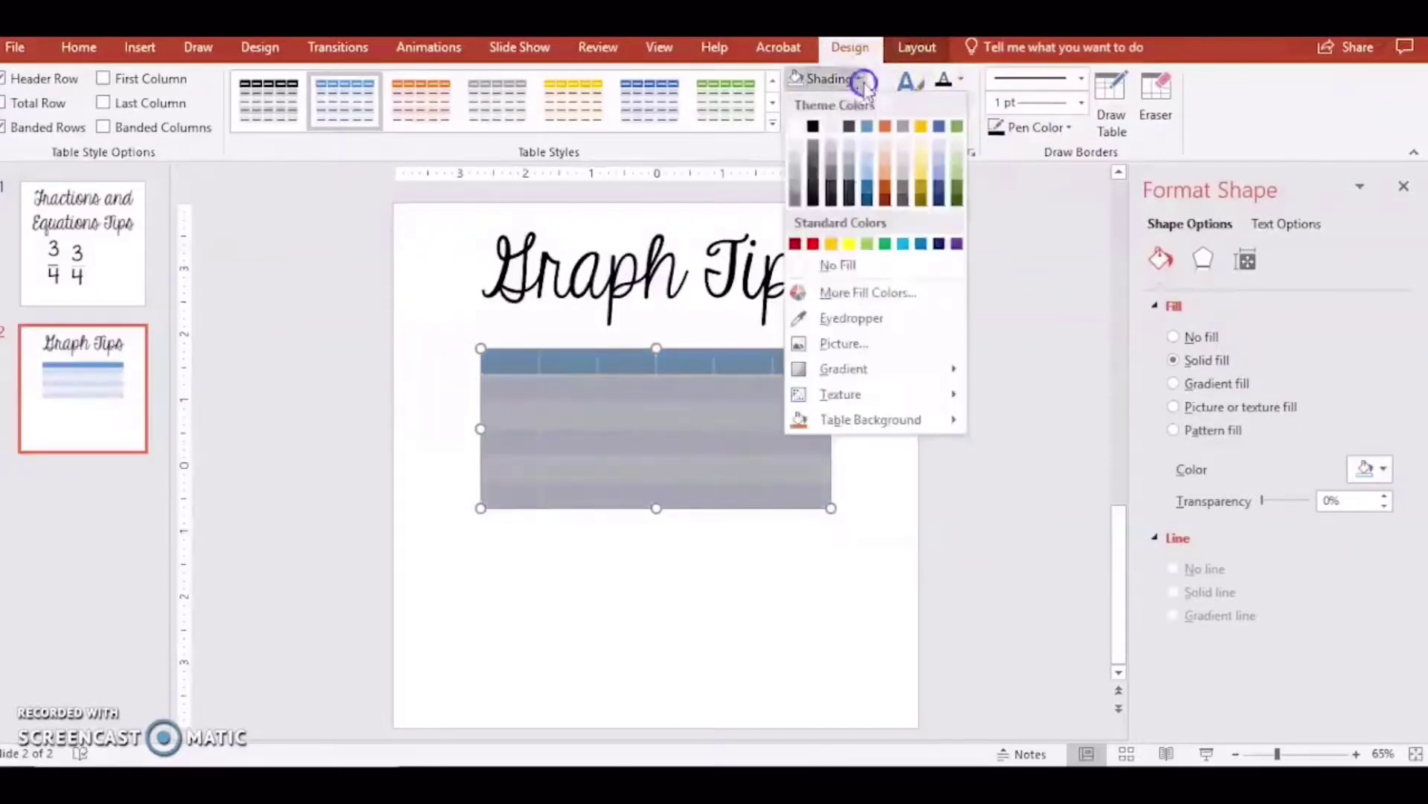
click(837, 266)
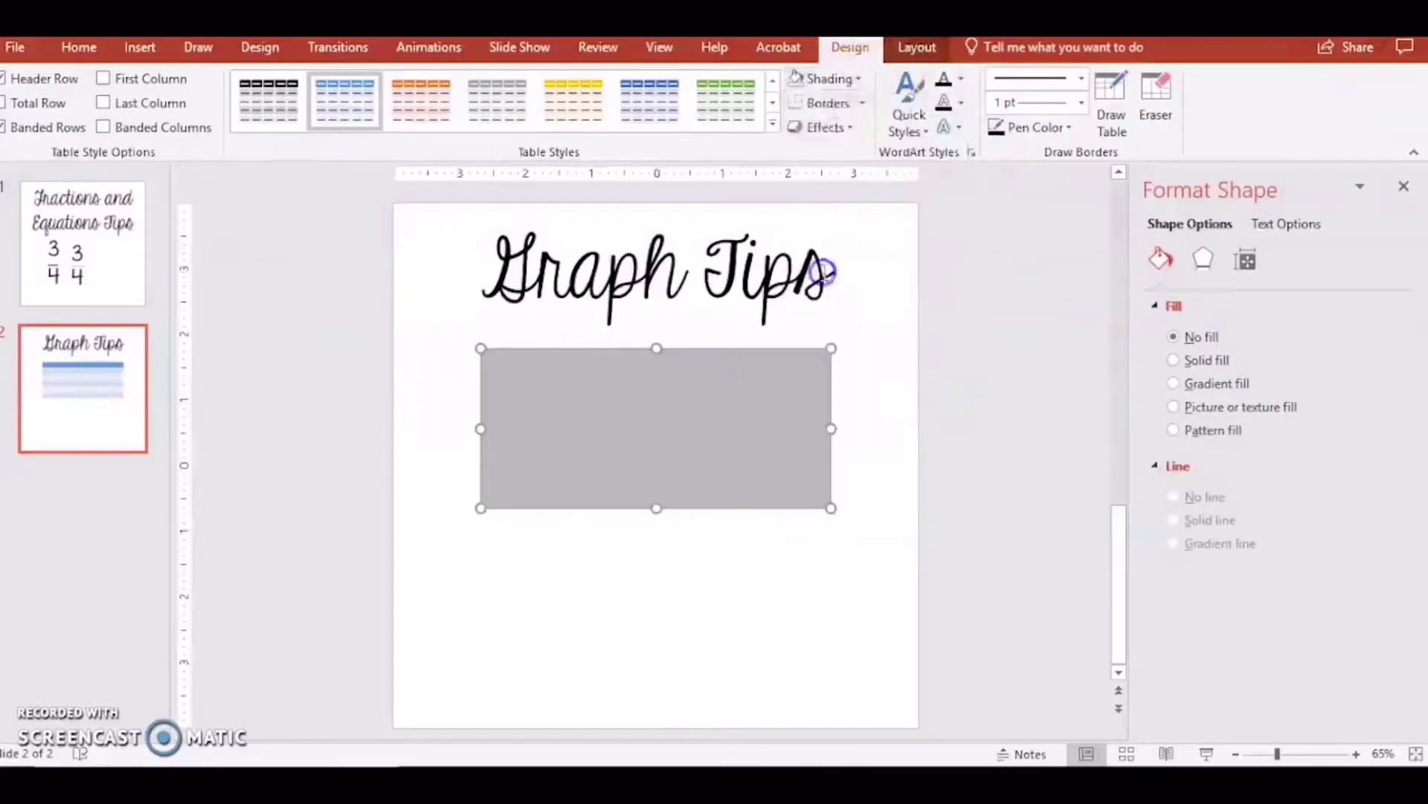
click(866, 104)
click(837, 154)
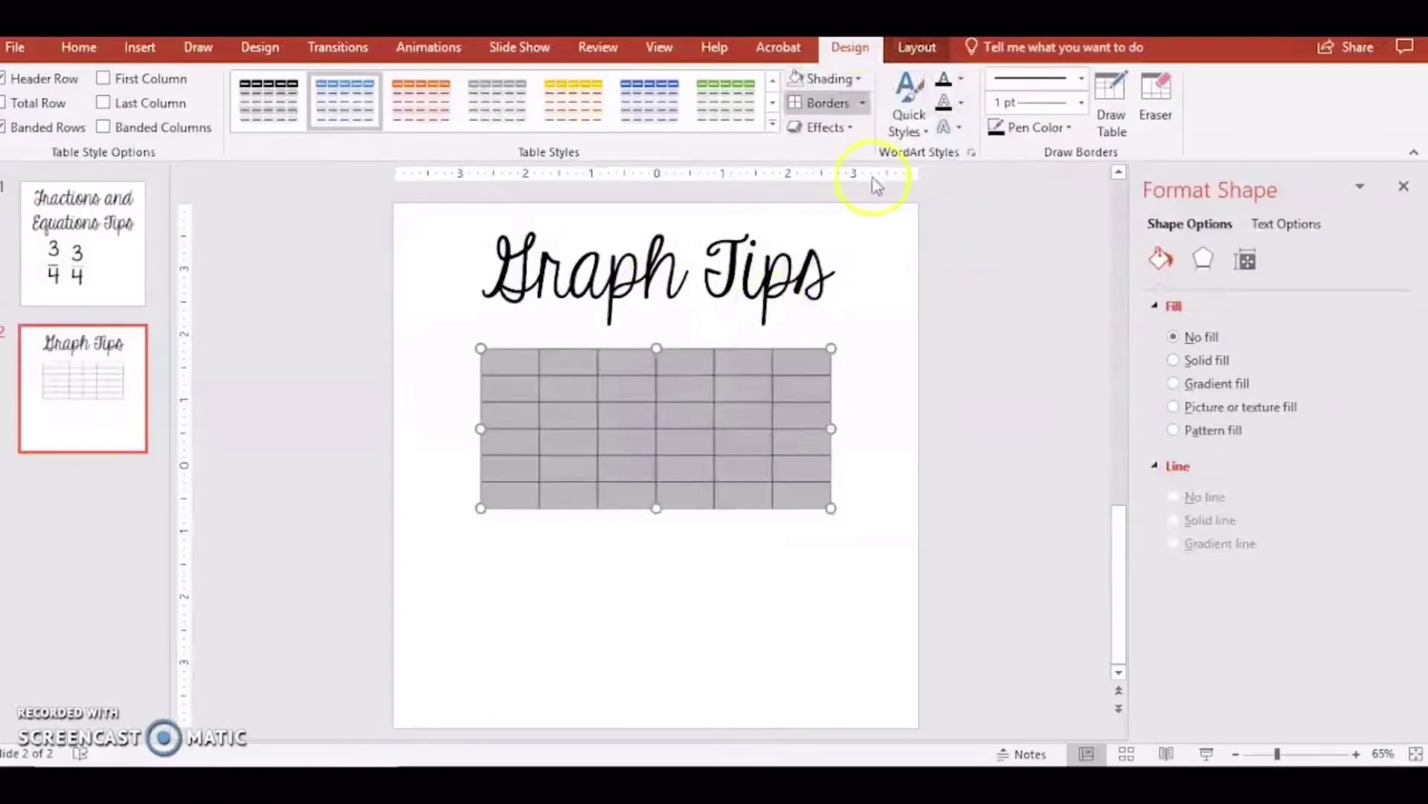
Set every cell's height and width to 0.5 inches.
click(917, 47)
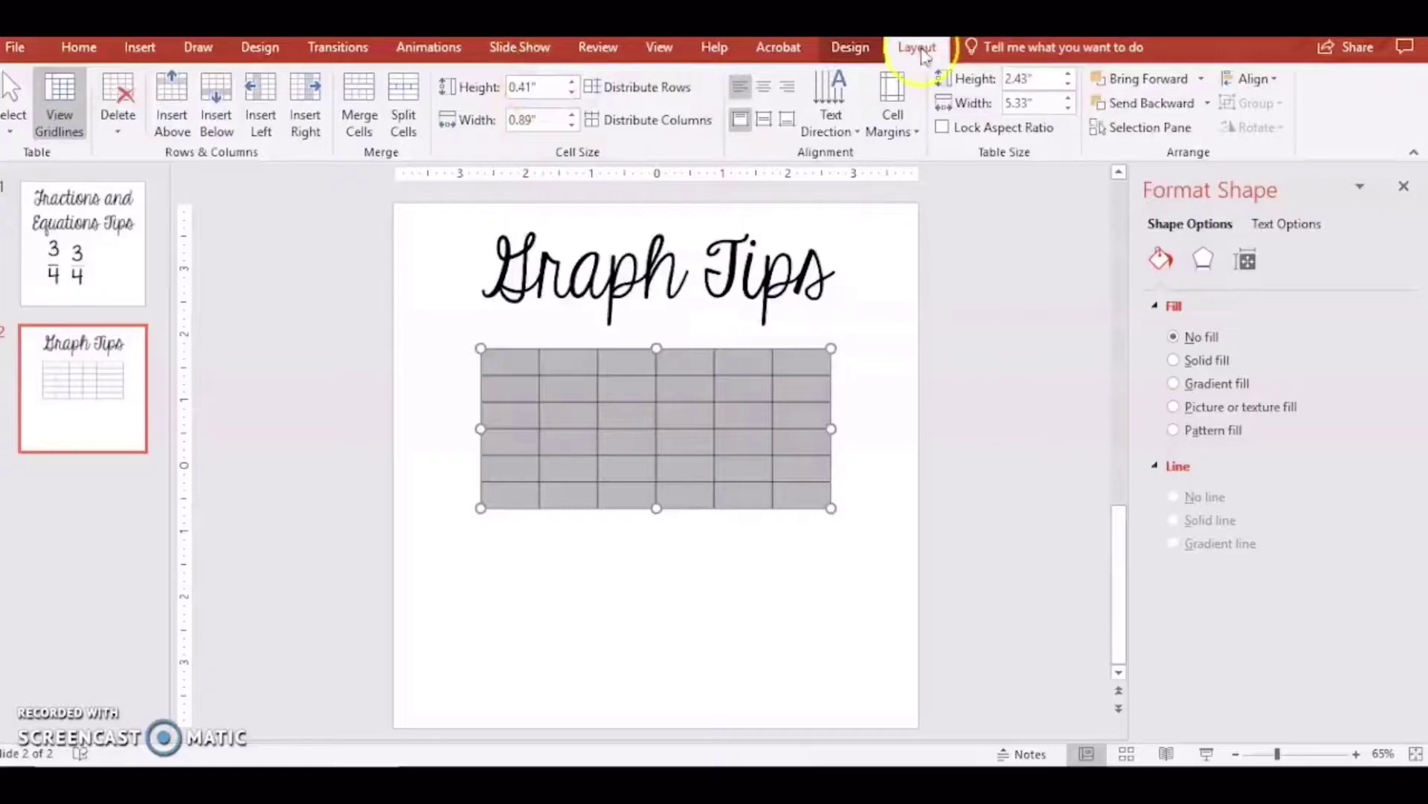
click(552, 87)
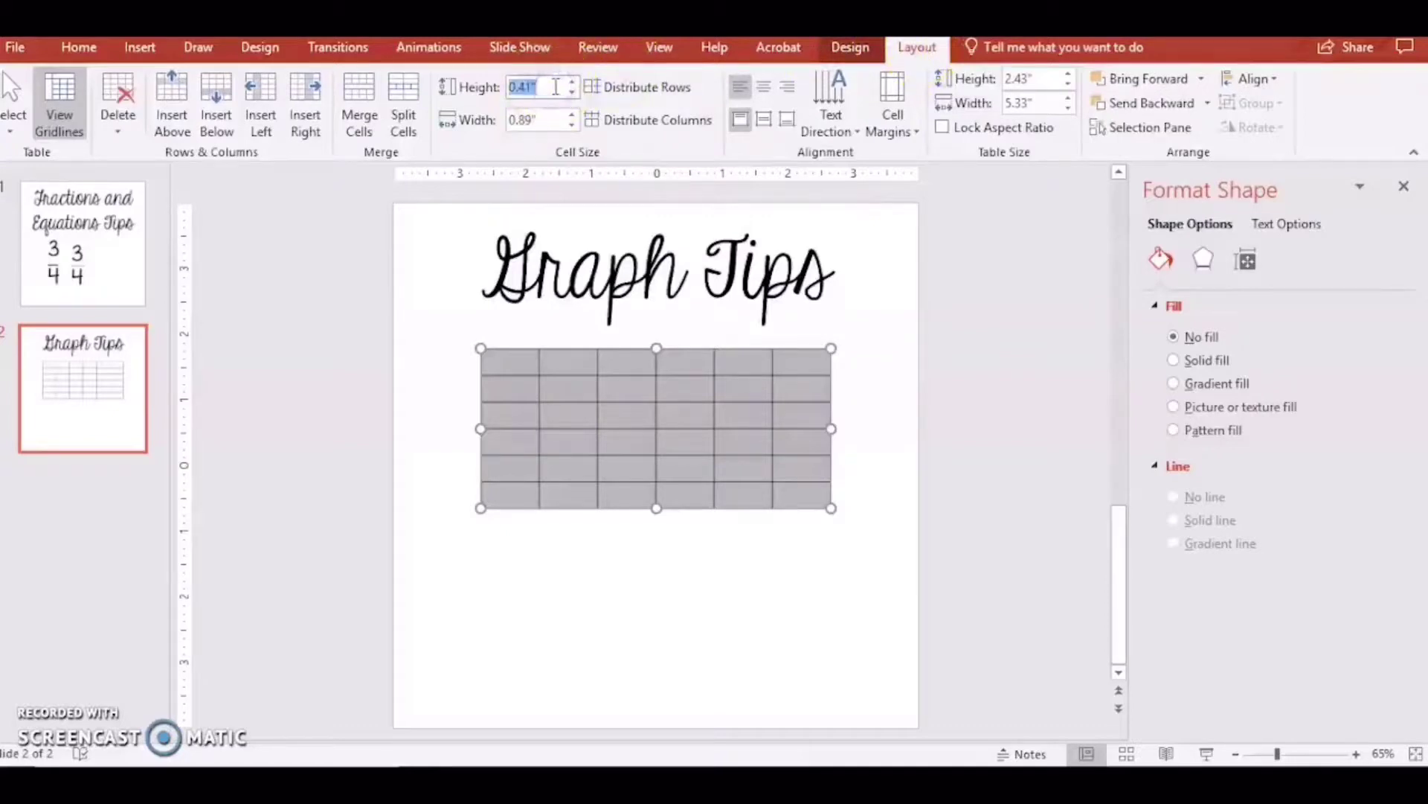
text(.5)
click(549, 119)
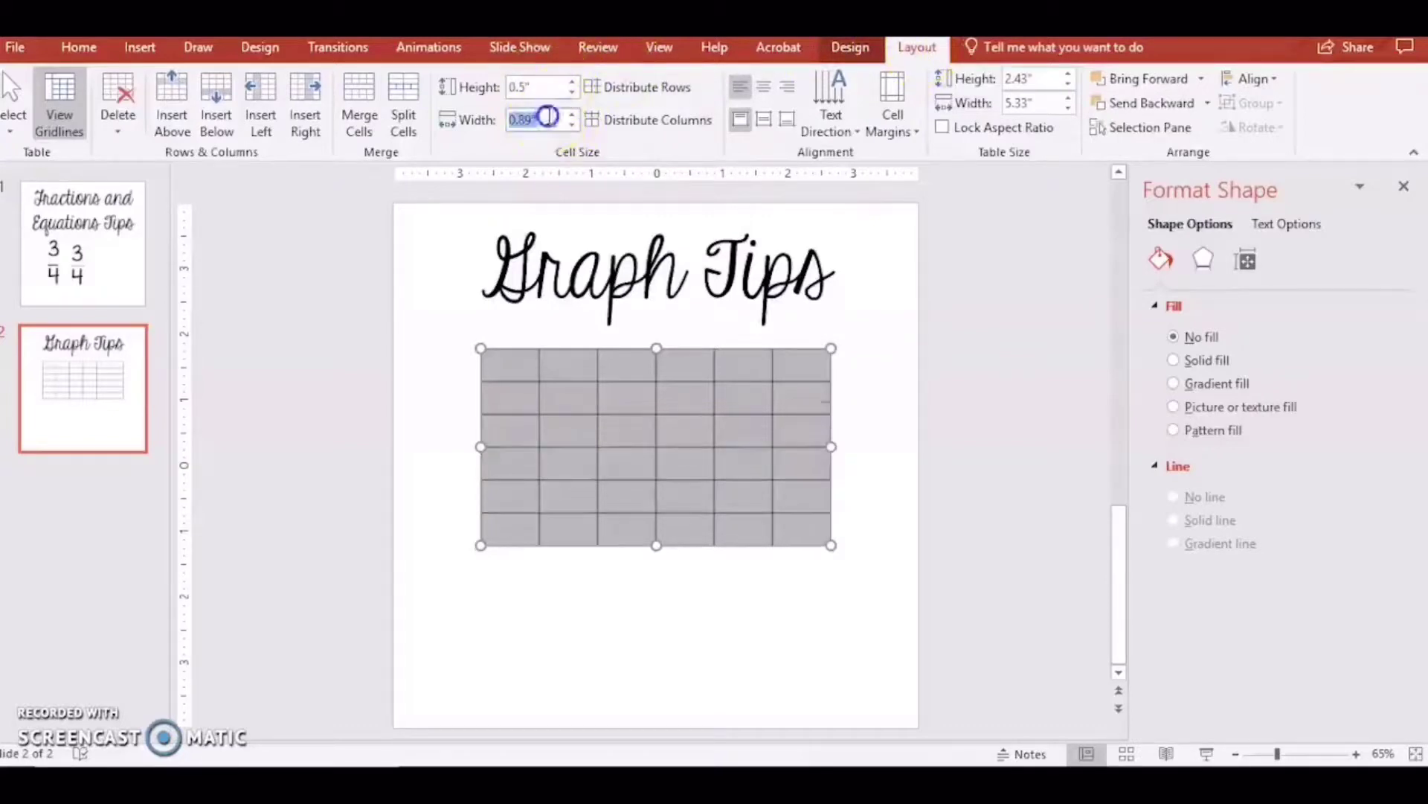
text(.5)
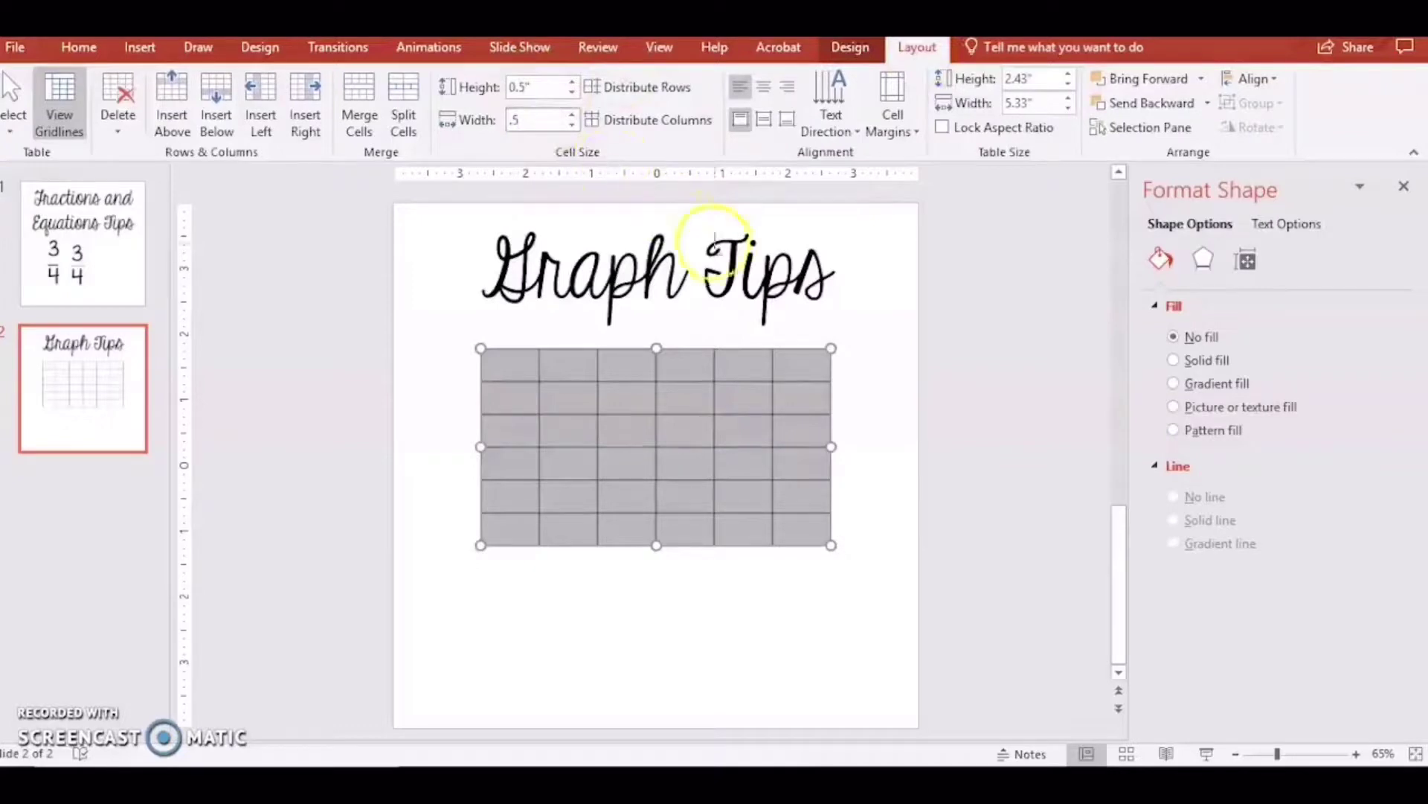
click(852, 365)
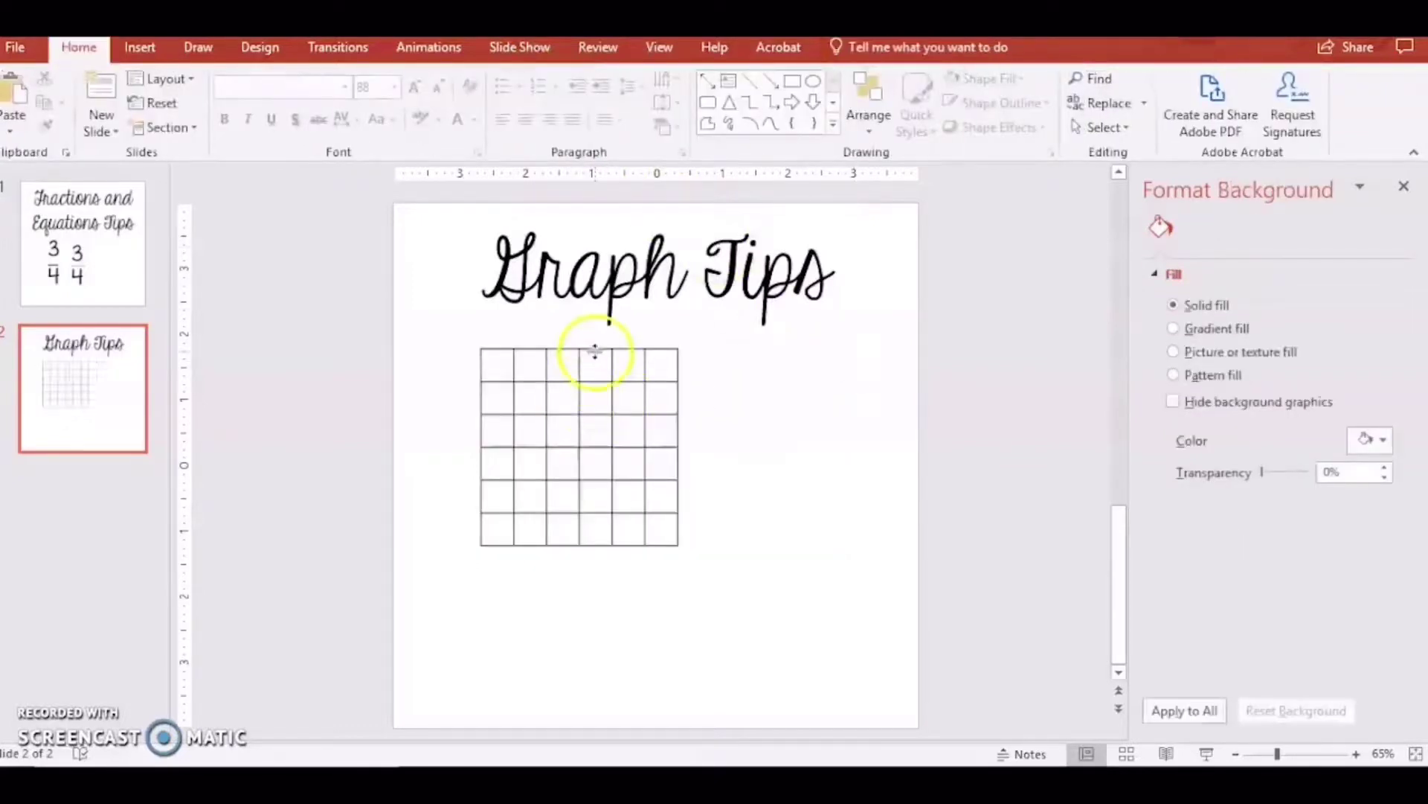
Draw a vertical and a horizontal line through the middle of the grid.
click(142, 49)
click(345, 91)
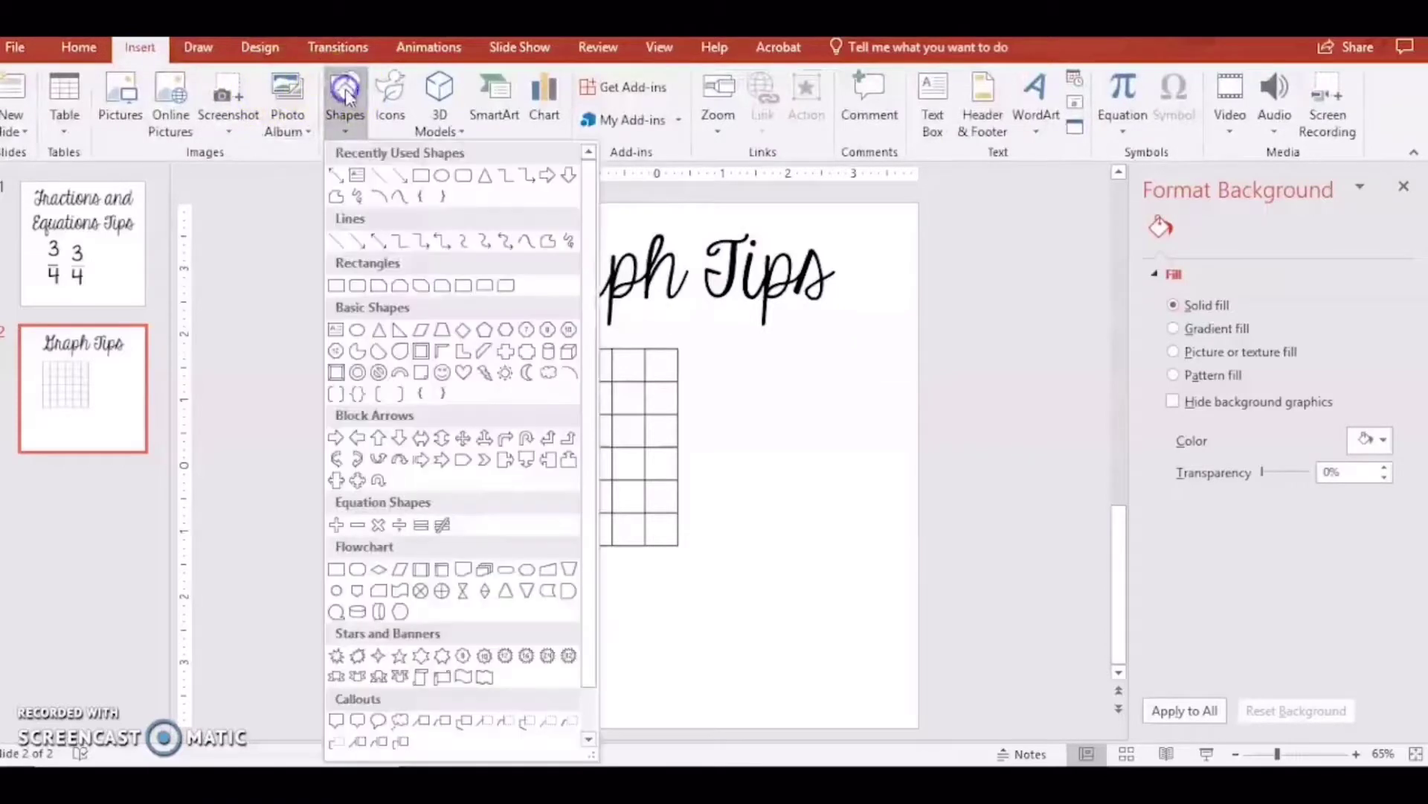
click(378, 240)
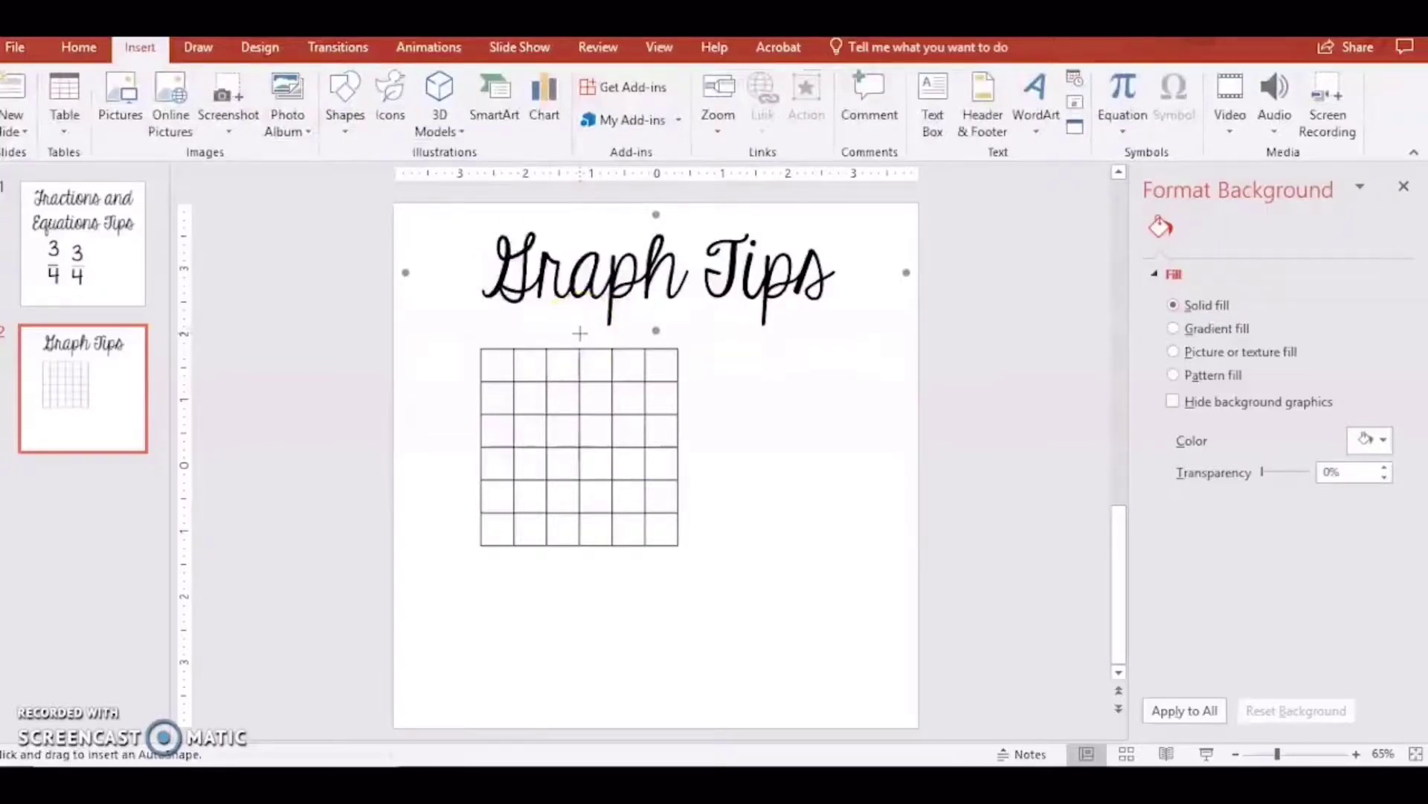
drag(581, 333, 587, 559)
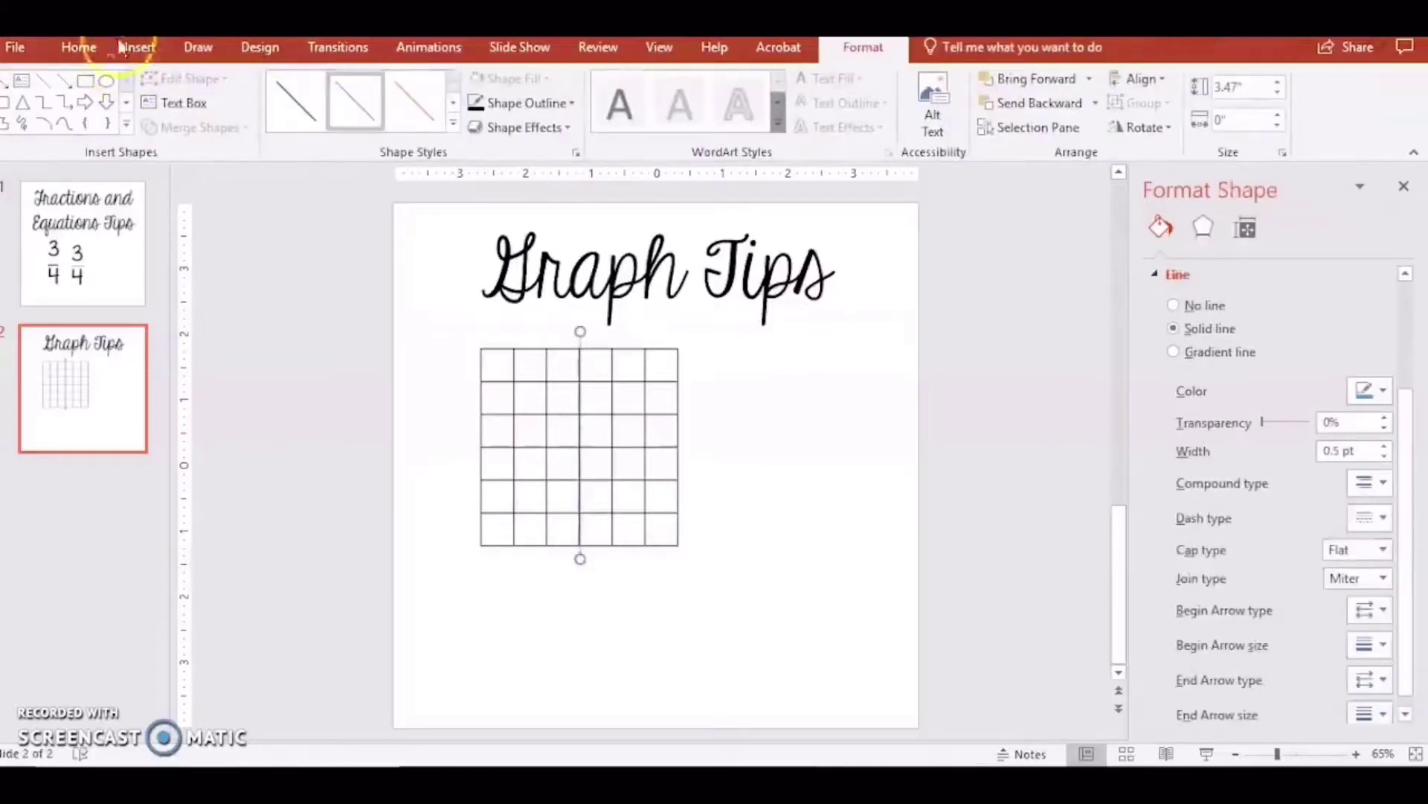
click(95, 50)
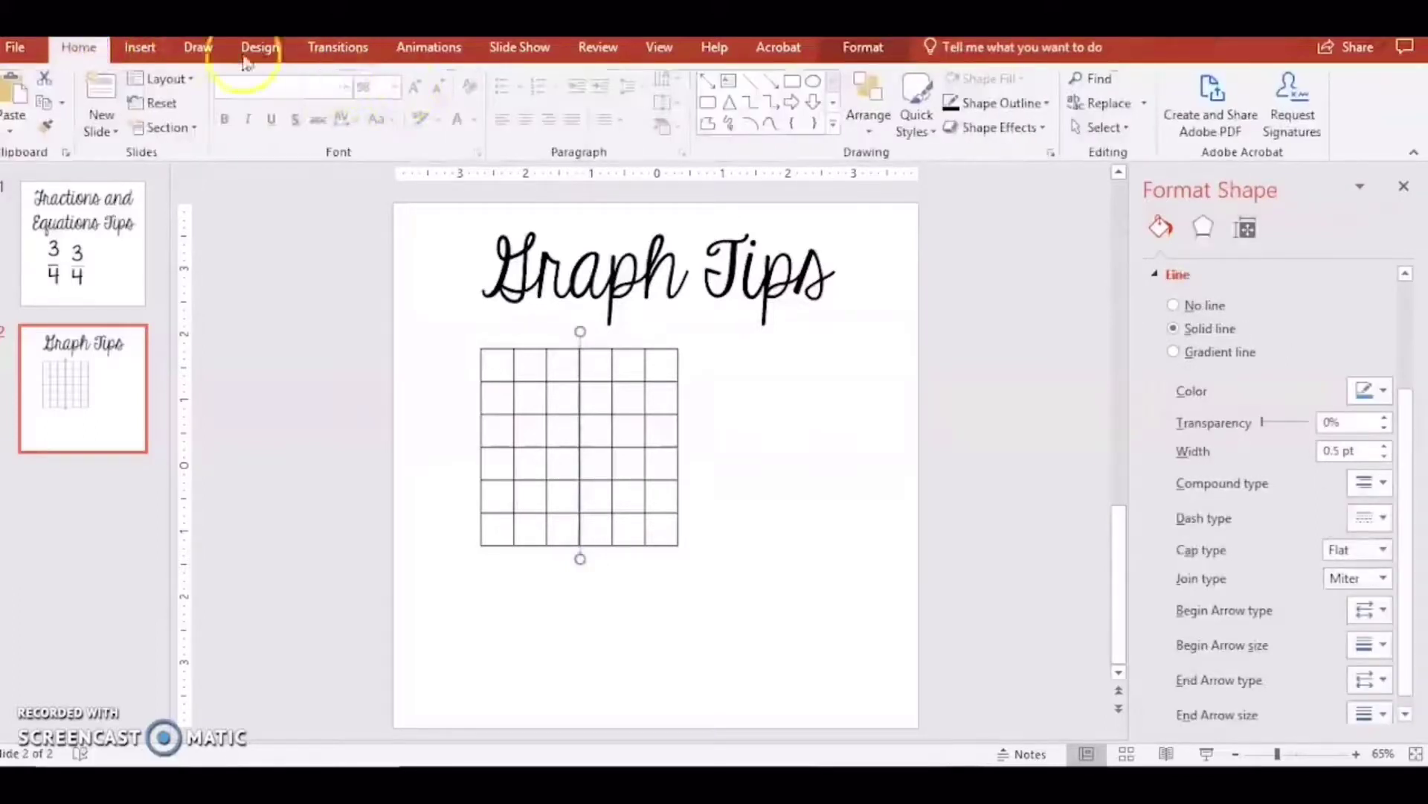
click(140, 47)
drag(609, 455, 695, 448)
Make both axis lines black with a 3 pt weight.
drag(581, 346, 580, 331)
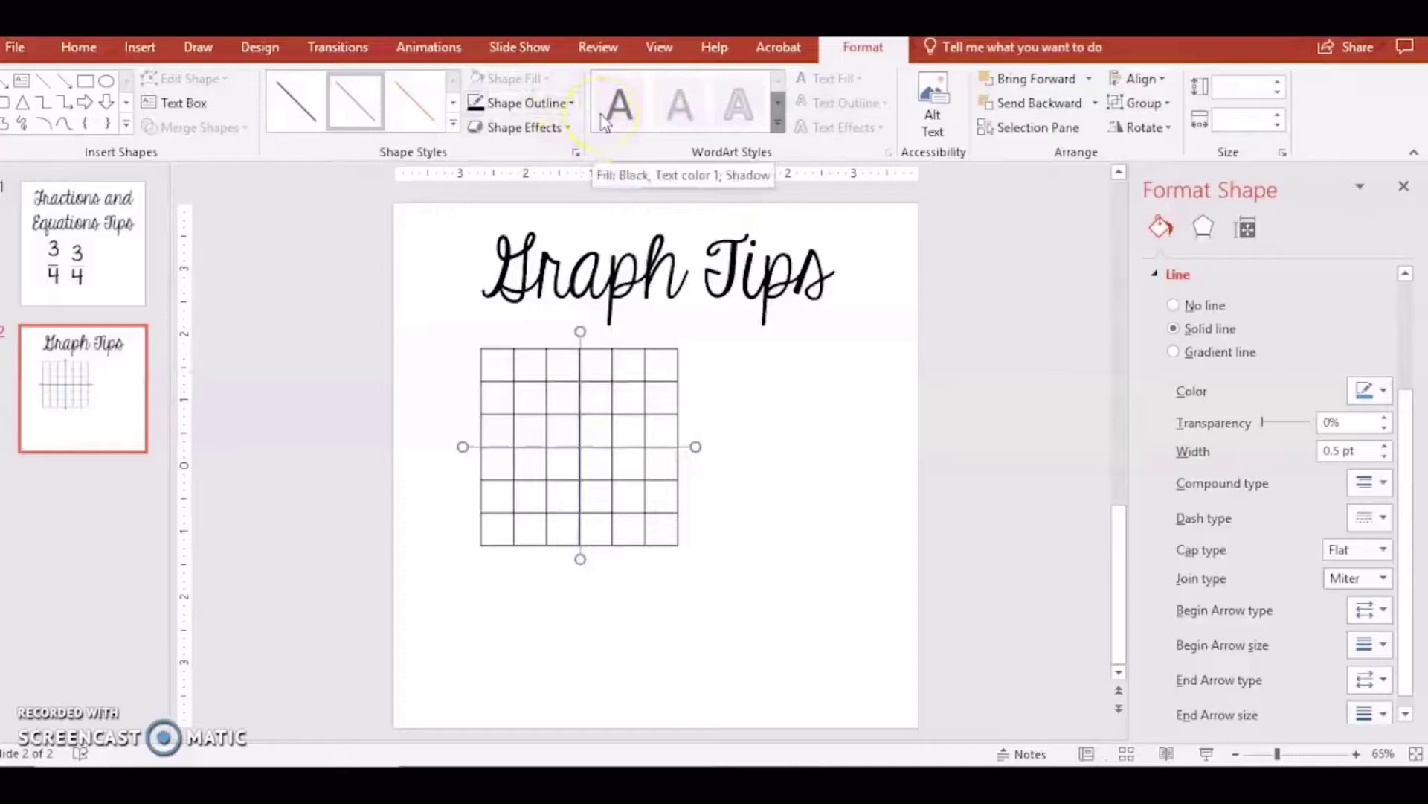
click(563, 104)
click(505, 148)
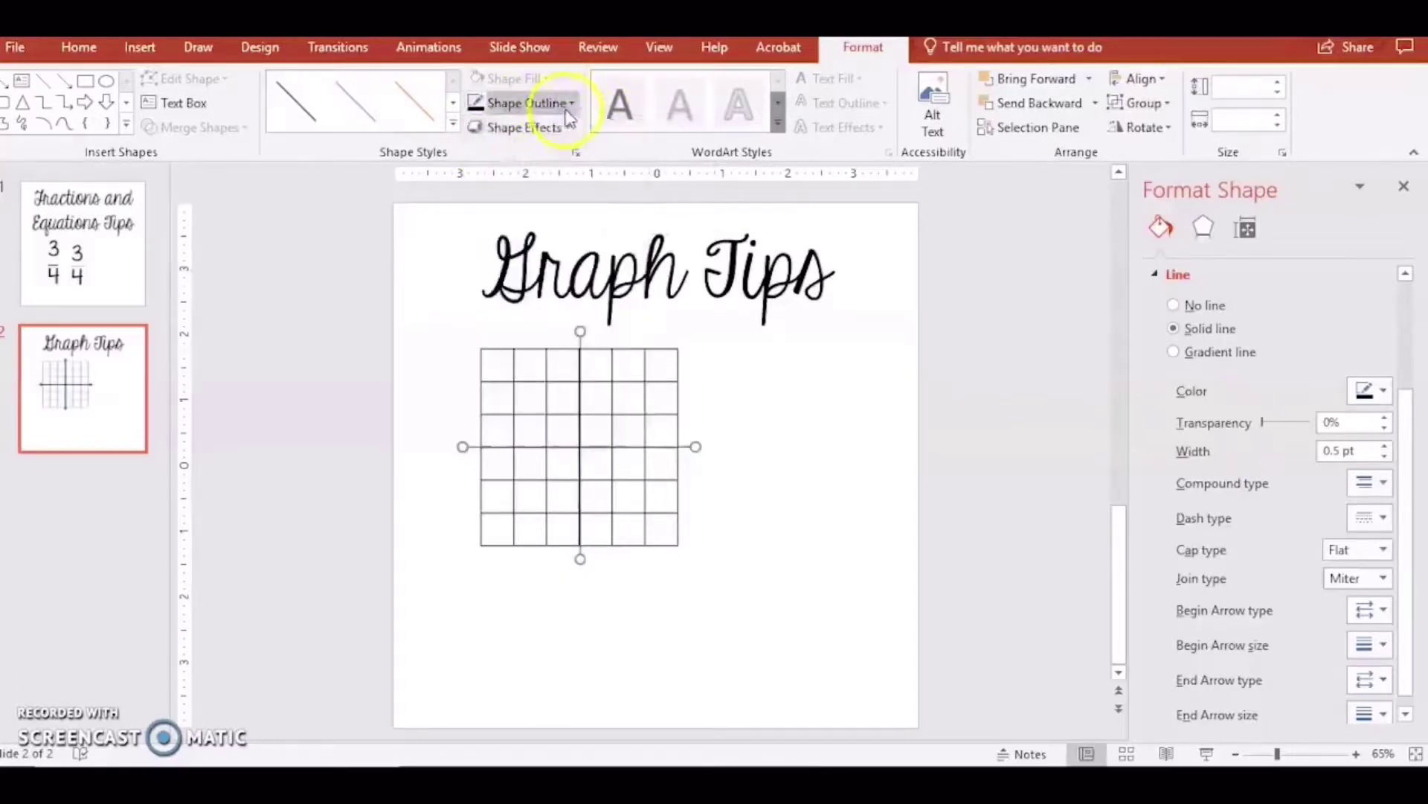
click(528, 104)
mouse_move(601, 368)
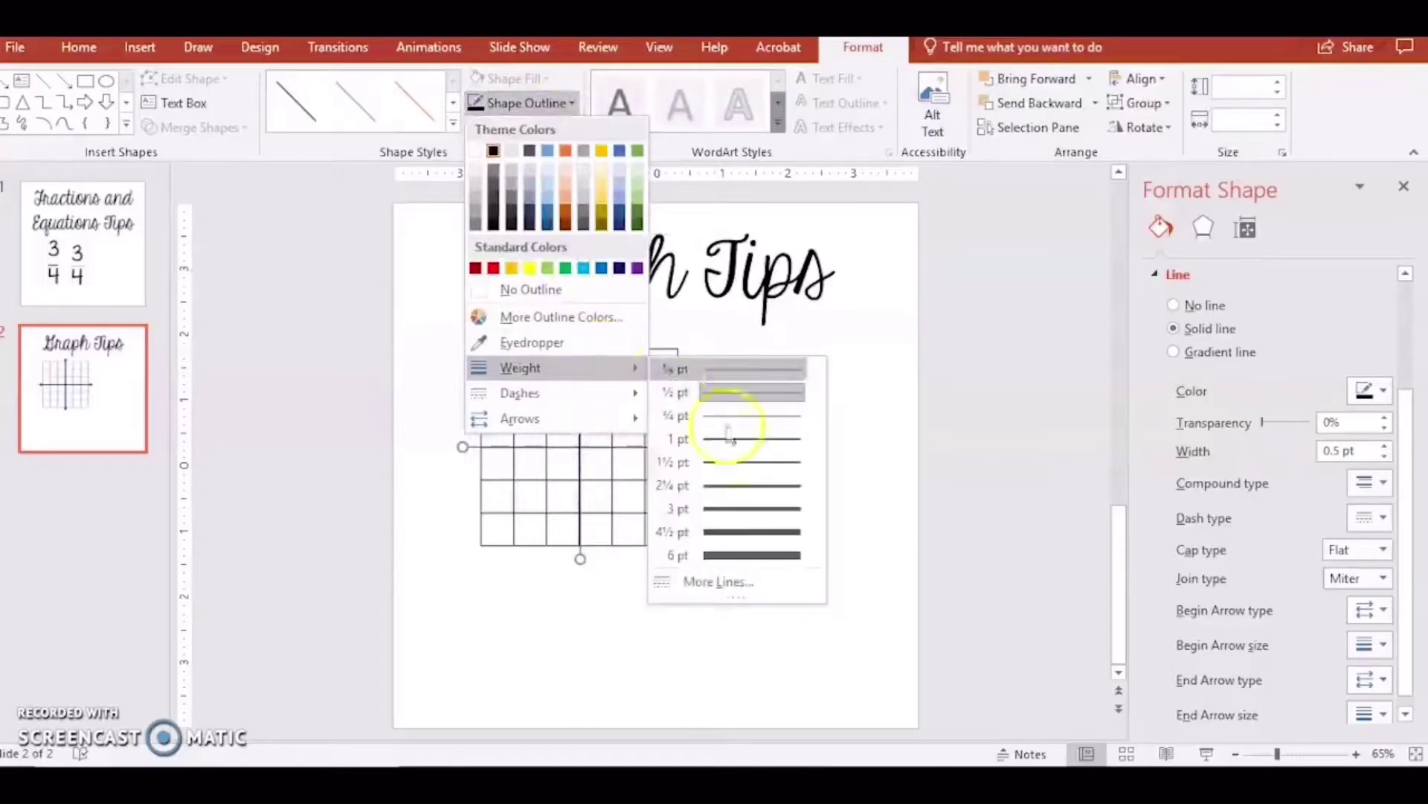
click(747, 510)
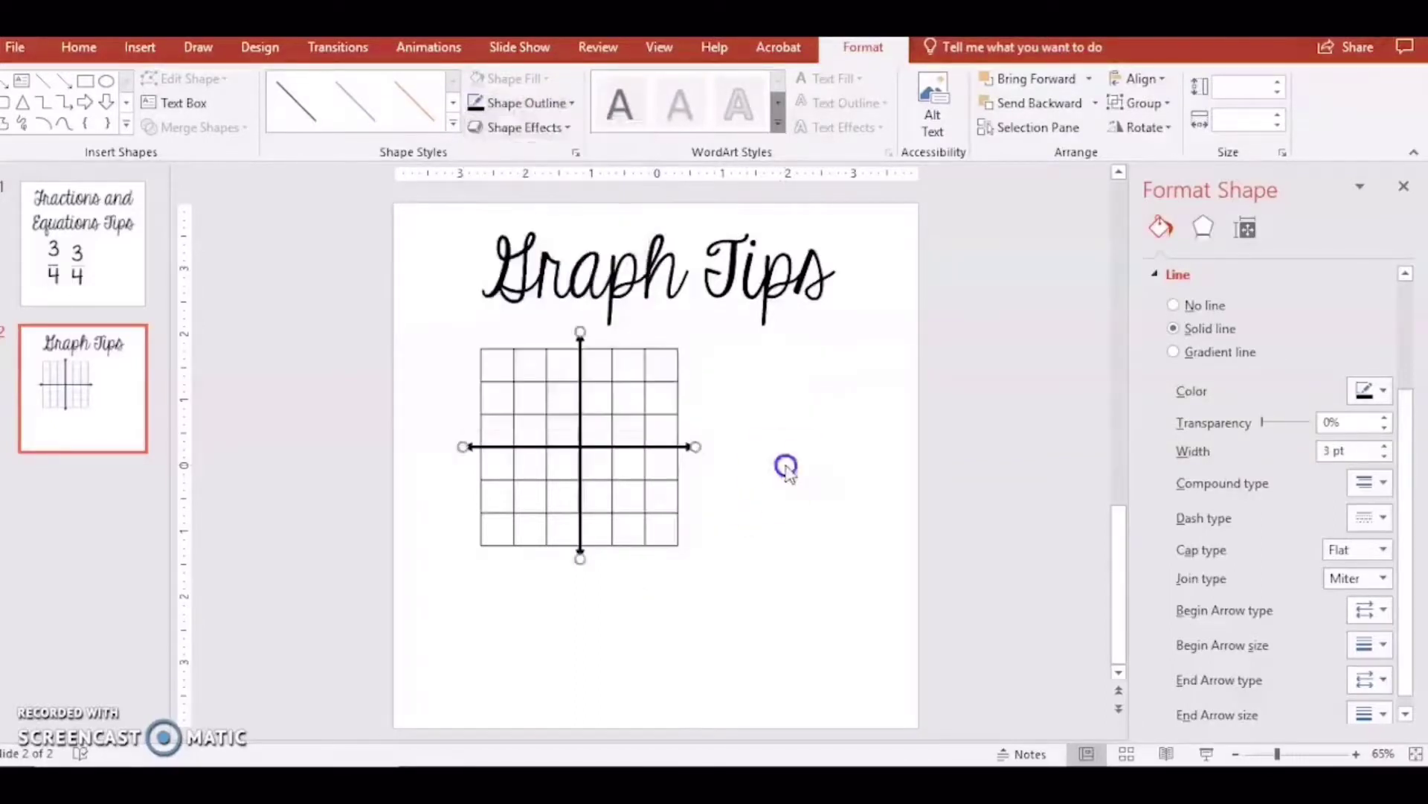
click(784, 465)
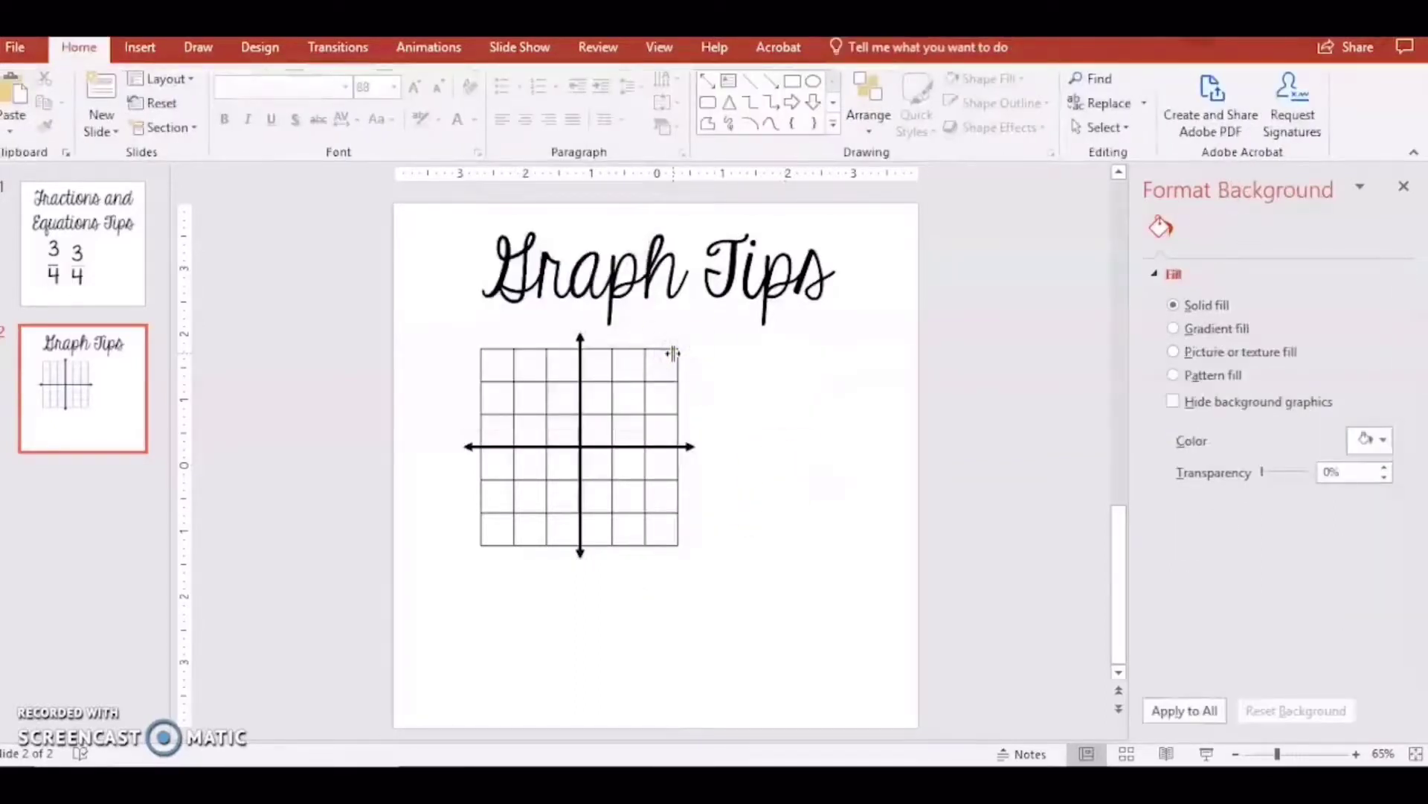
Delete the grid table and both axis lines.
click(581, 341)
ctrl+click(612, 389)
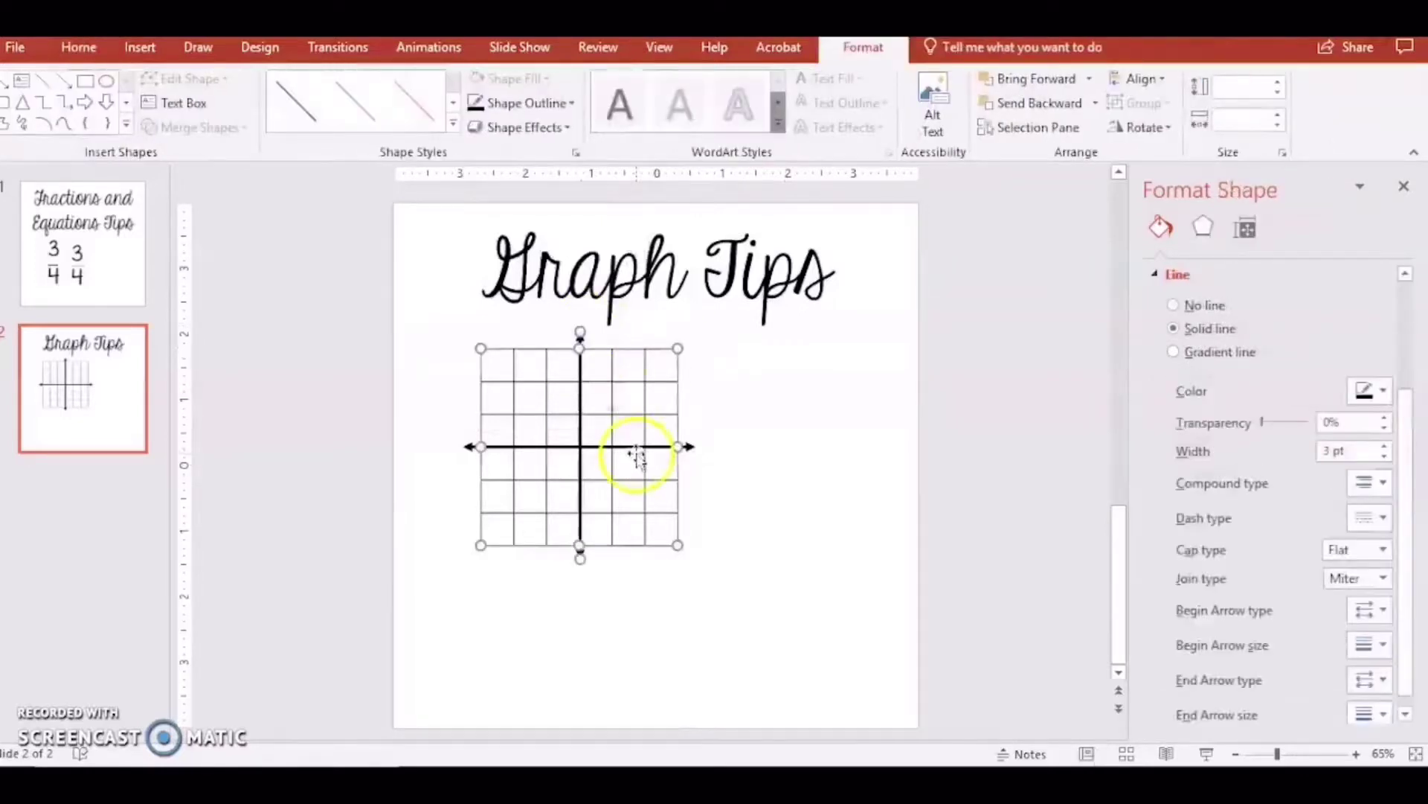
key(Delete)
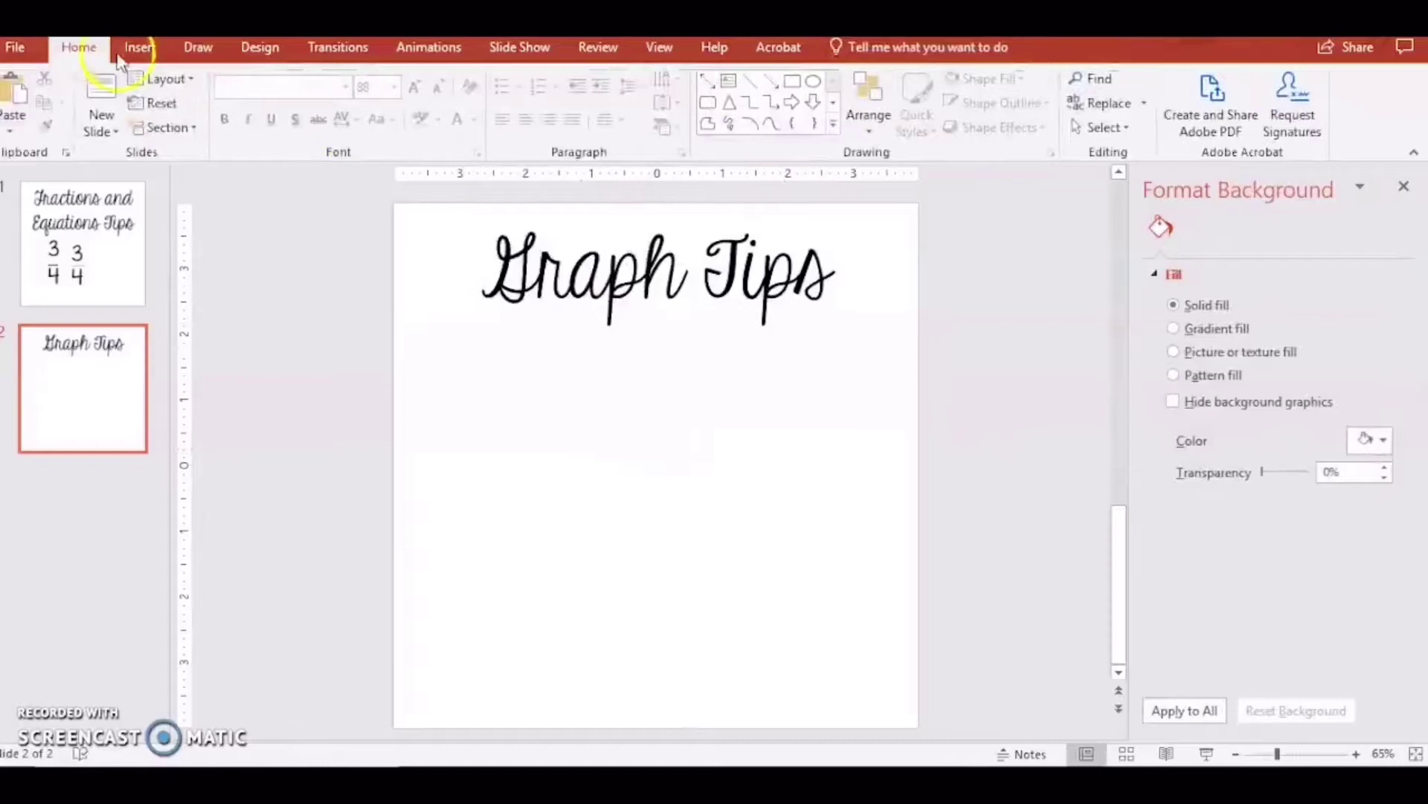
Insert an X Y (Scatter) chart with smooth lines and markers.
click(140, 47)
click(544, 100)
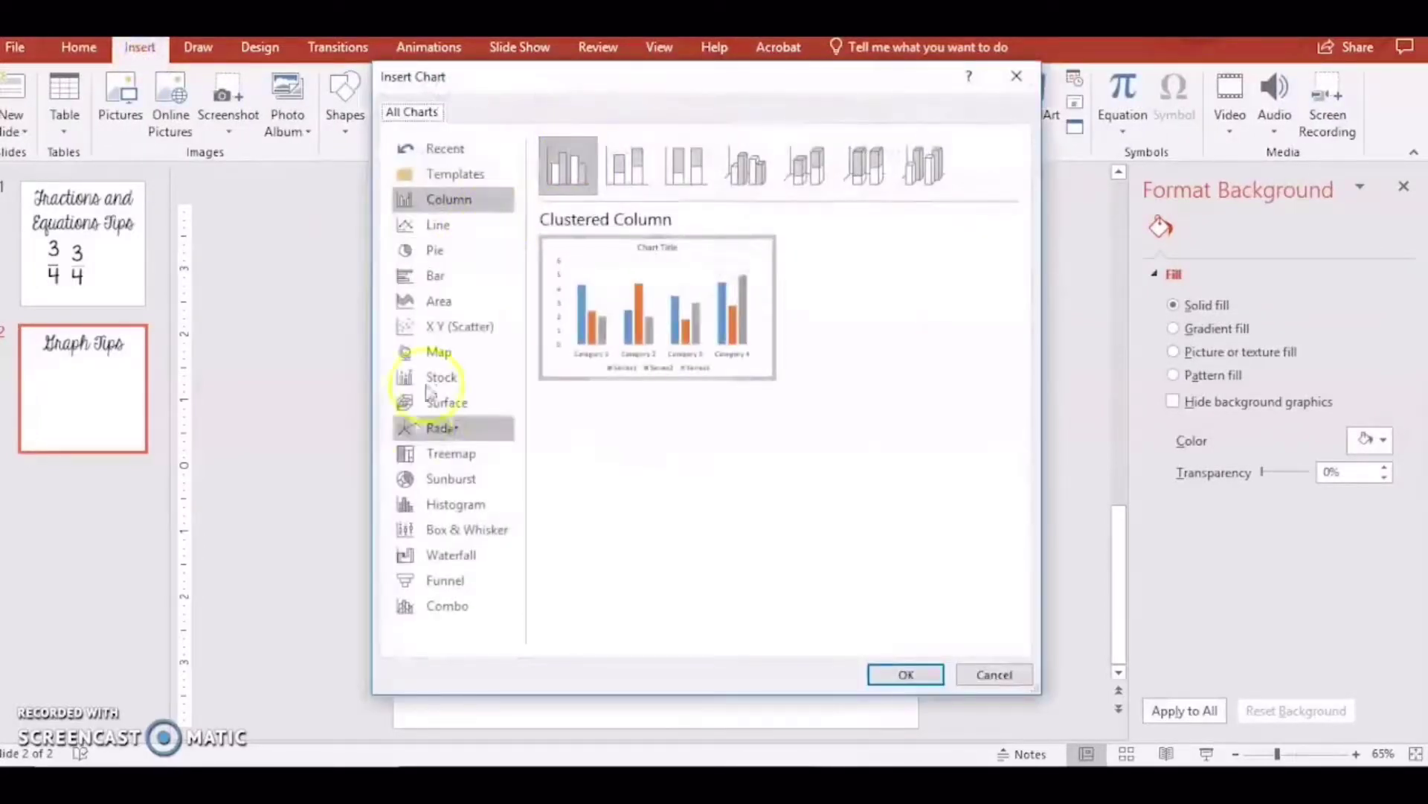
click(441, 325)
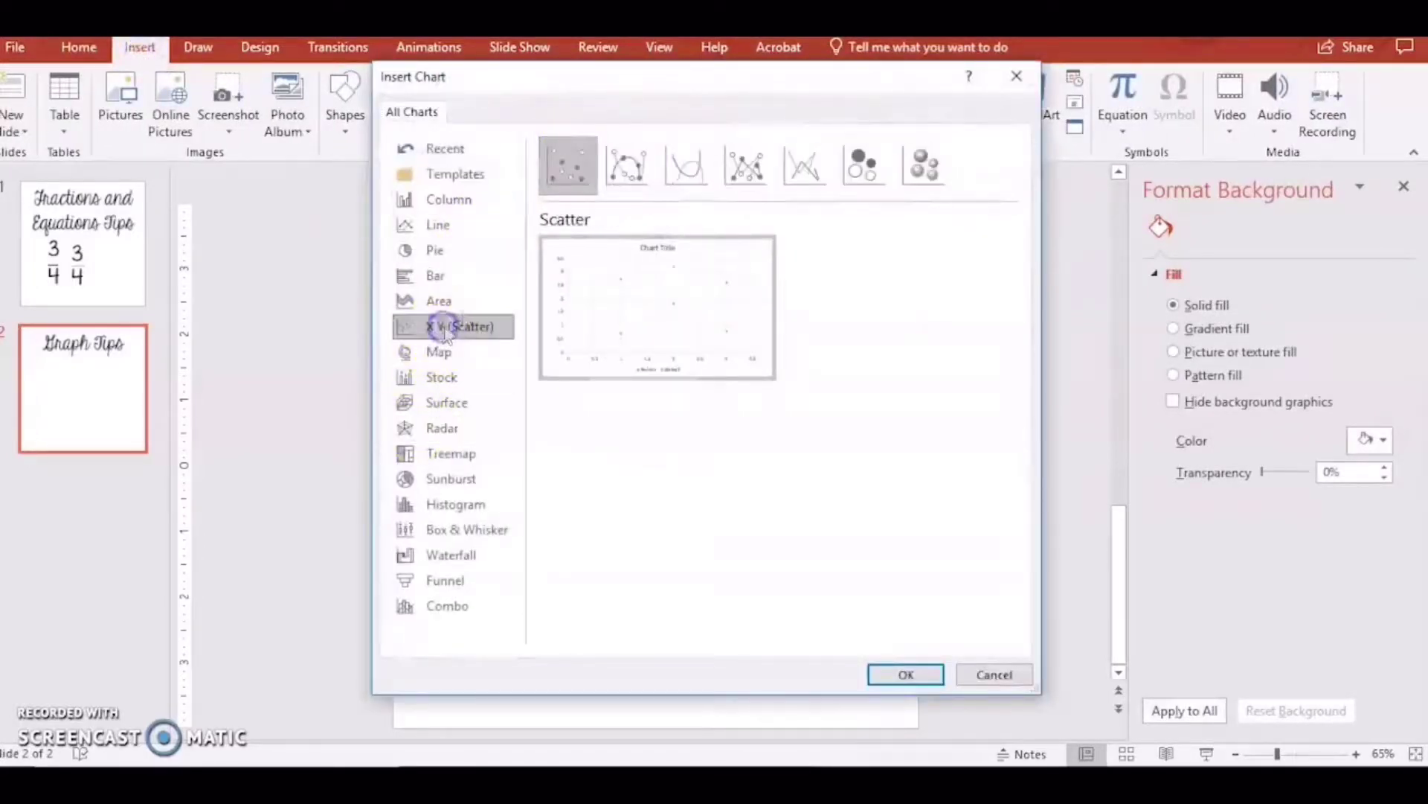
click(635, 173)
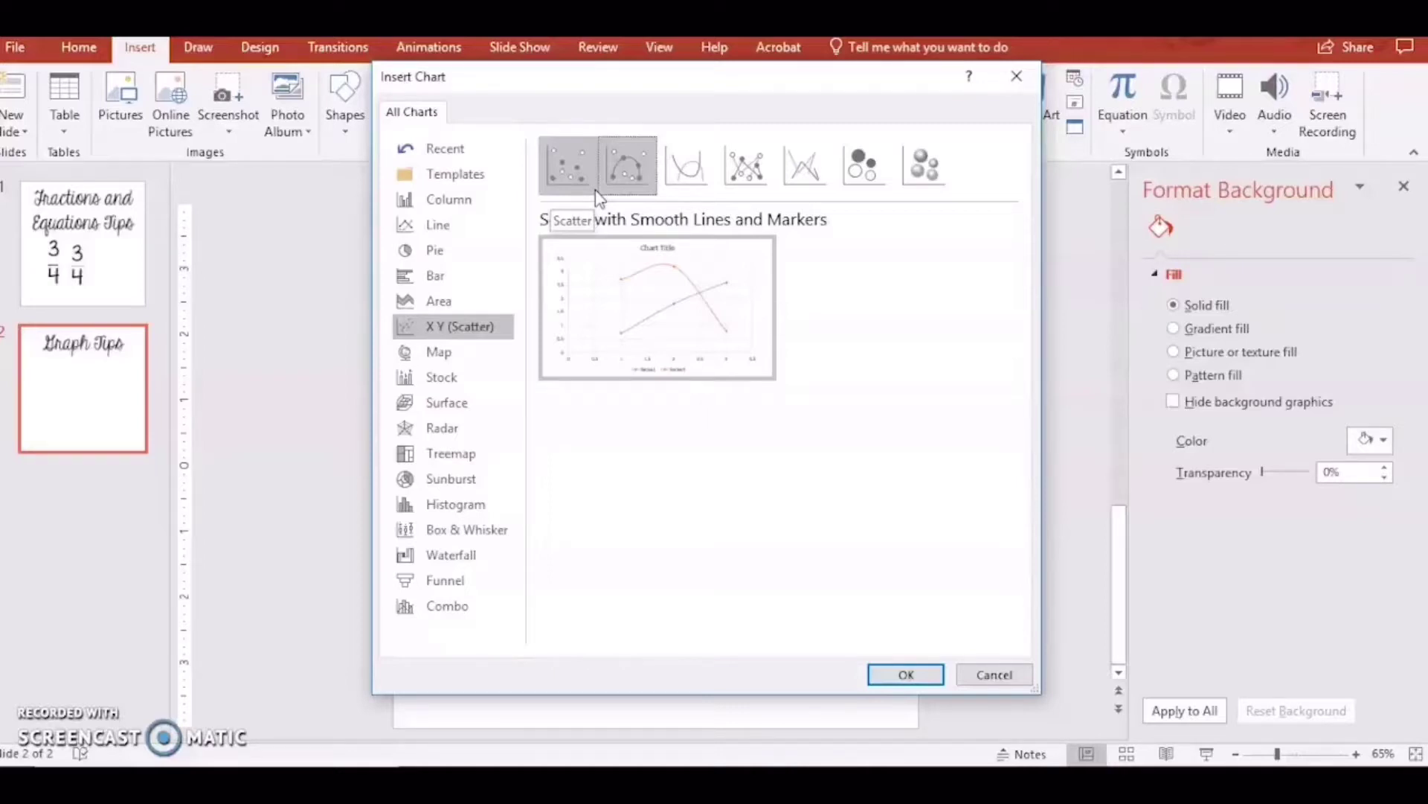
click(487, 327)
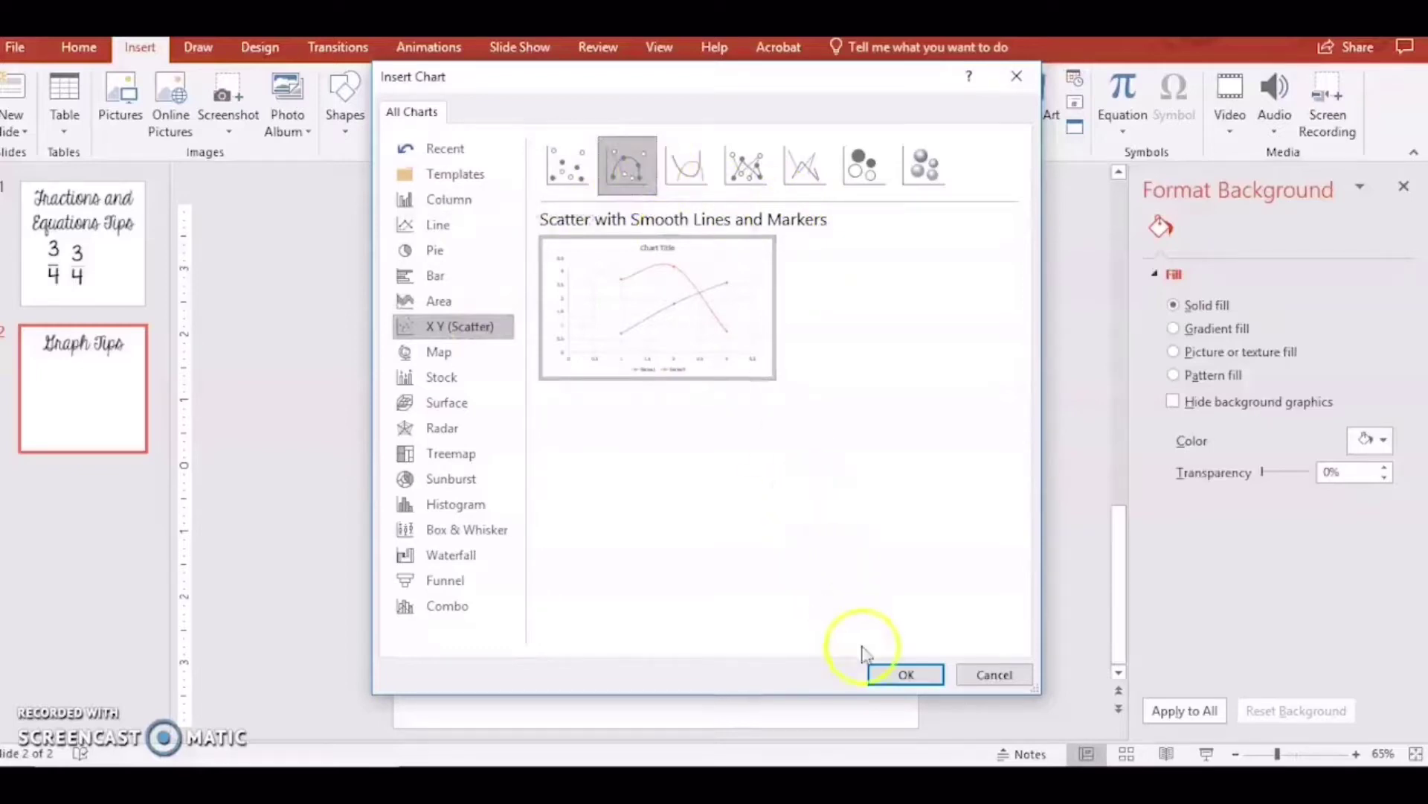
click(892, 673)
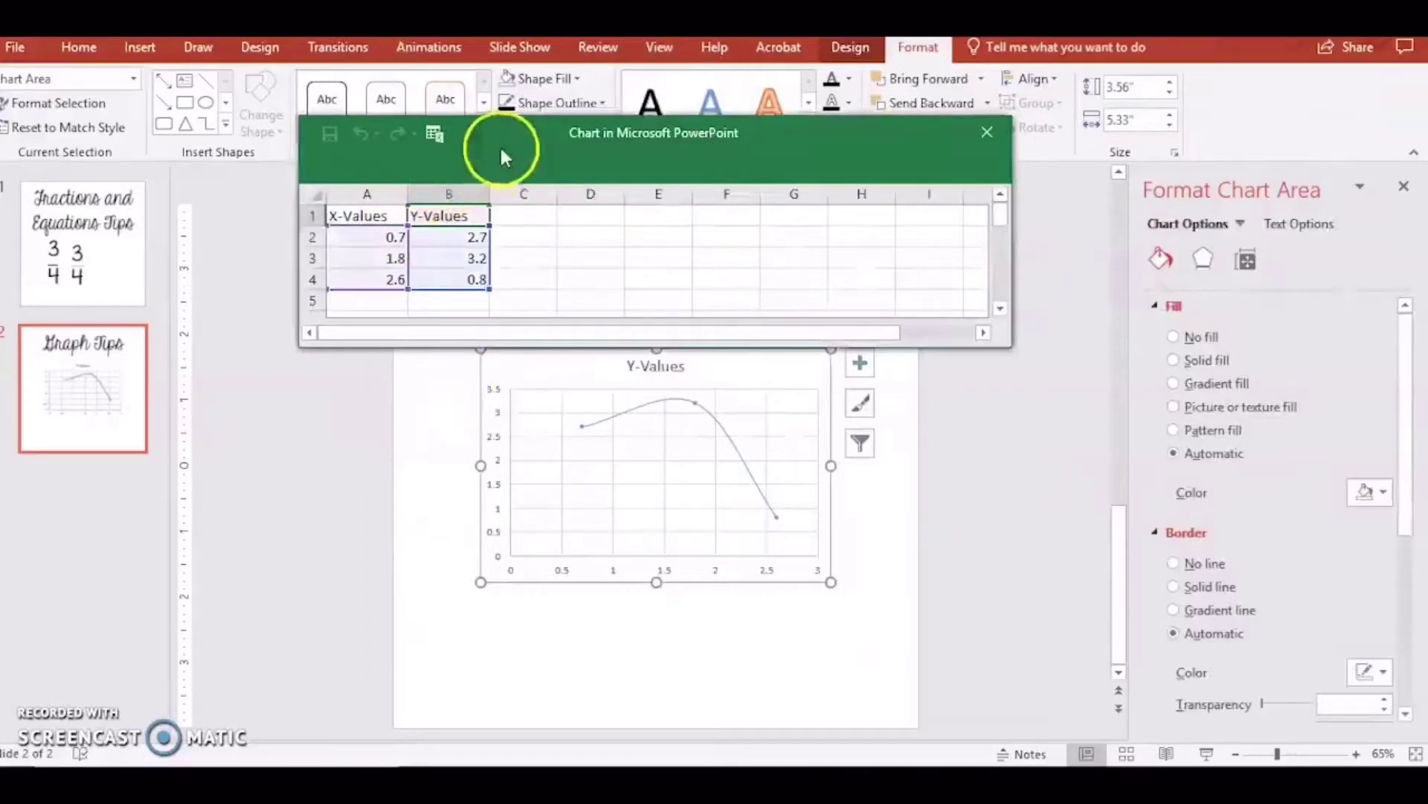
Move the data sheet aside and delete the sample data in A2:B4.
drag(498, 144, 200, 79)
click(169, 188)
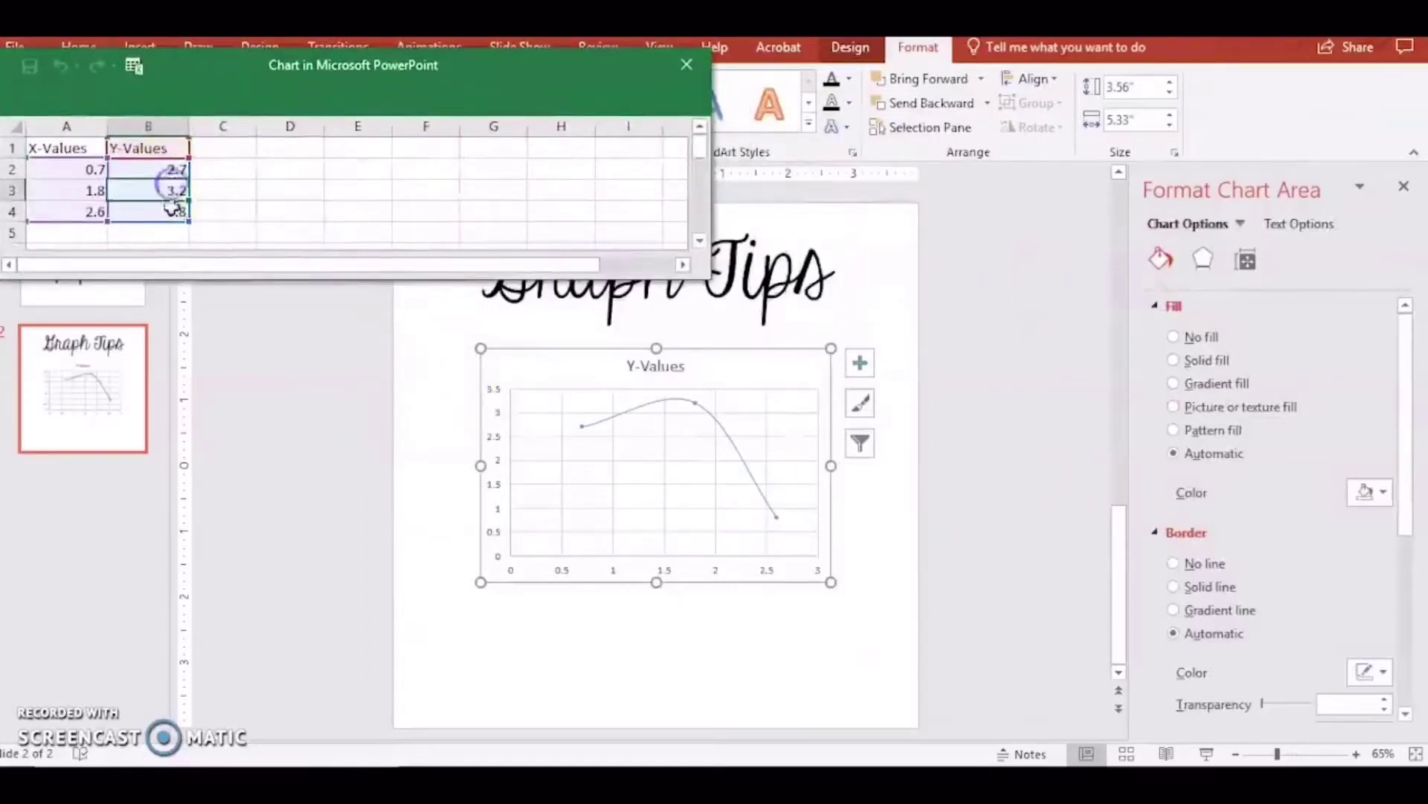
drag(172, 209, 83, 171)
key(Delete)
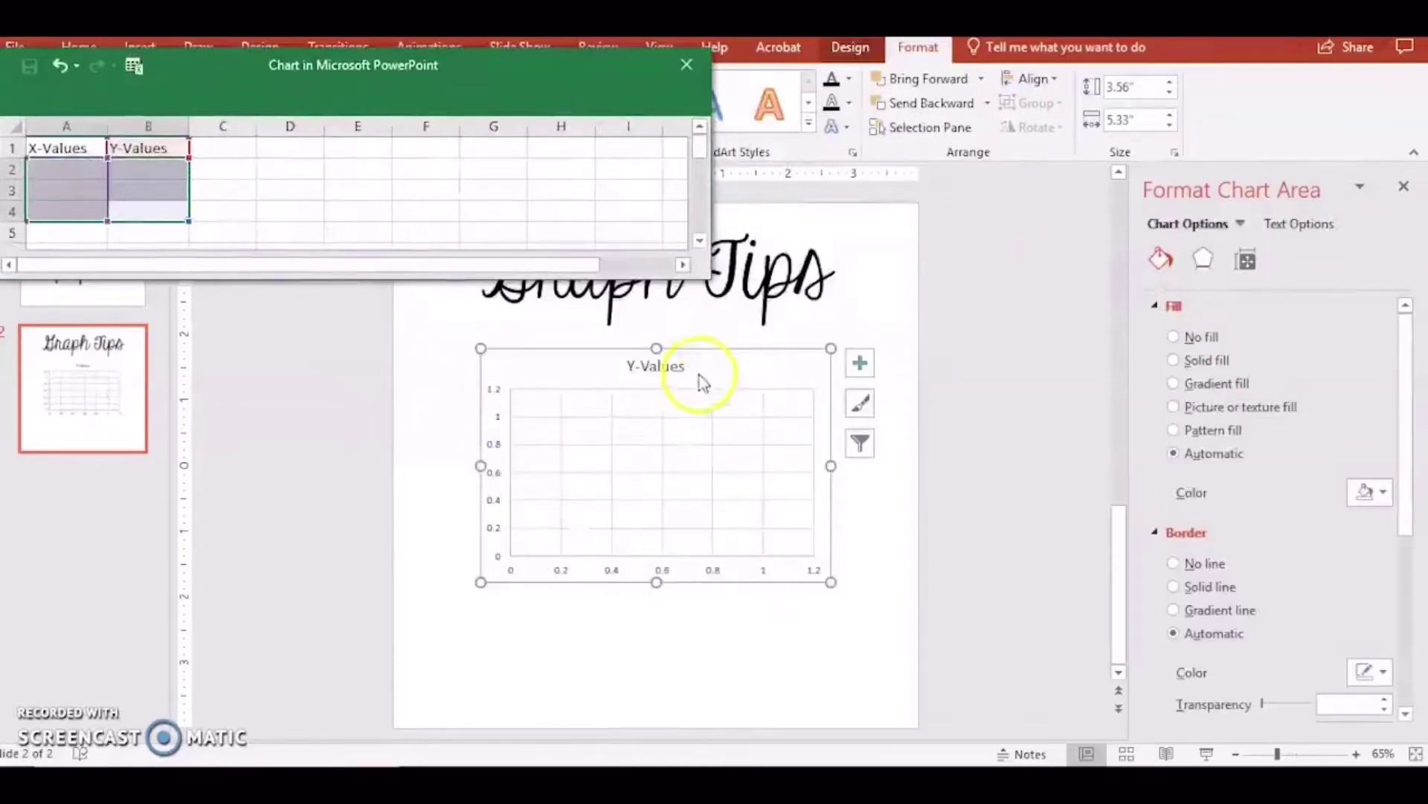
Set the chart area's height and width to 5 inches each.
click(681, 331)
click(711, 418)
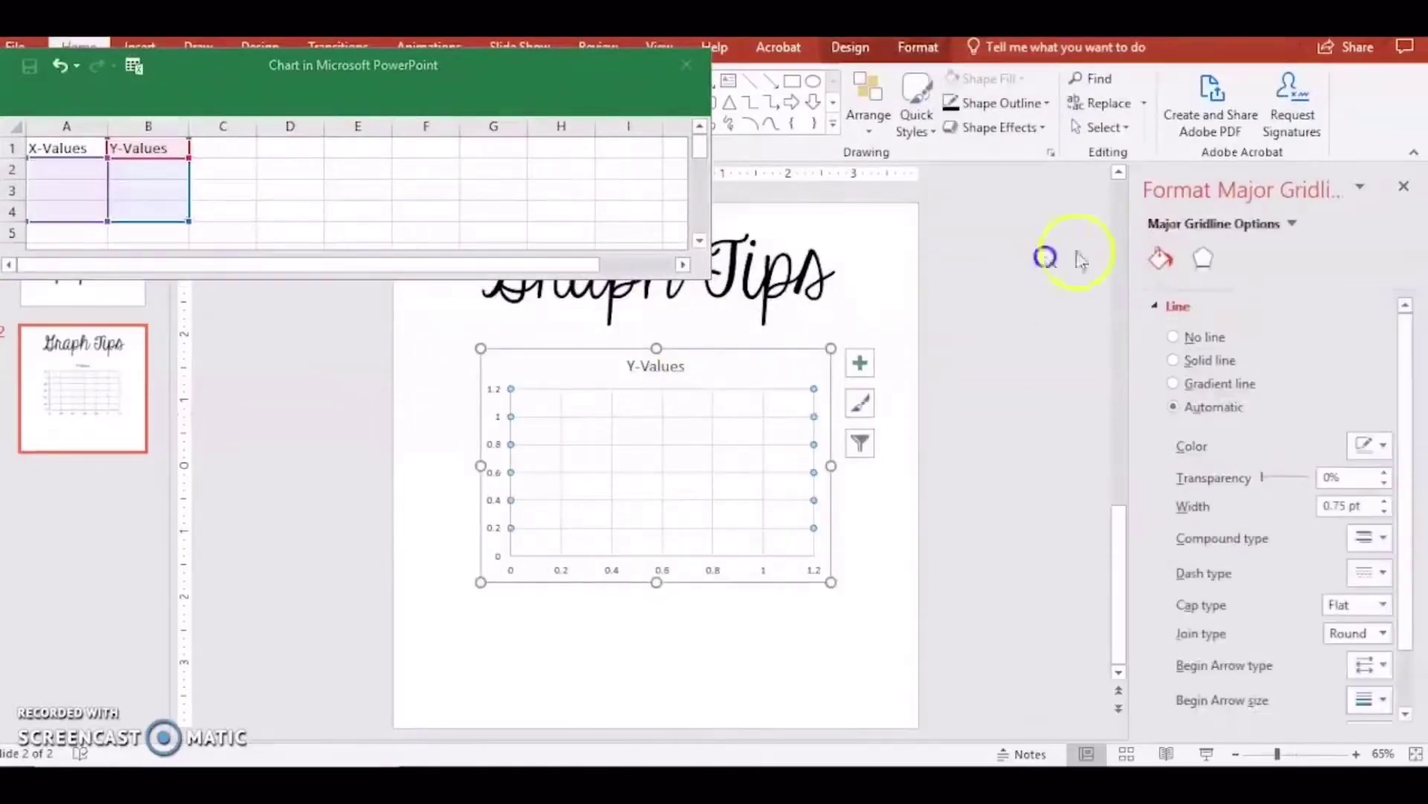
click(1294, 224)
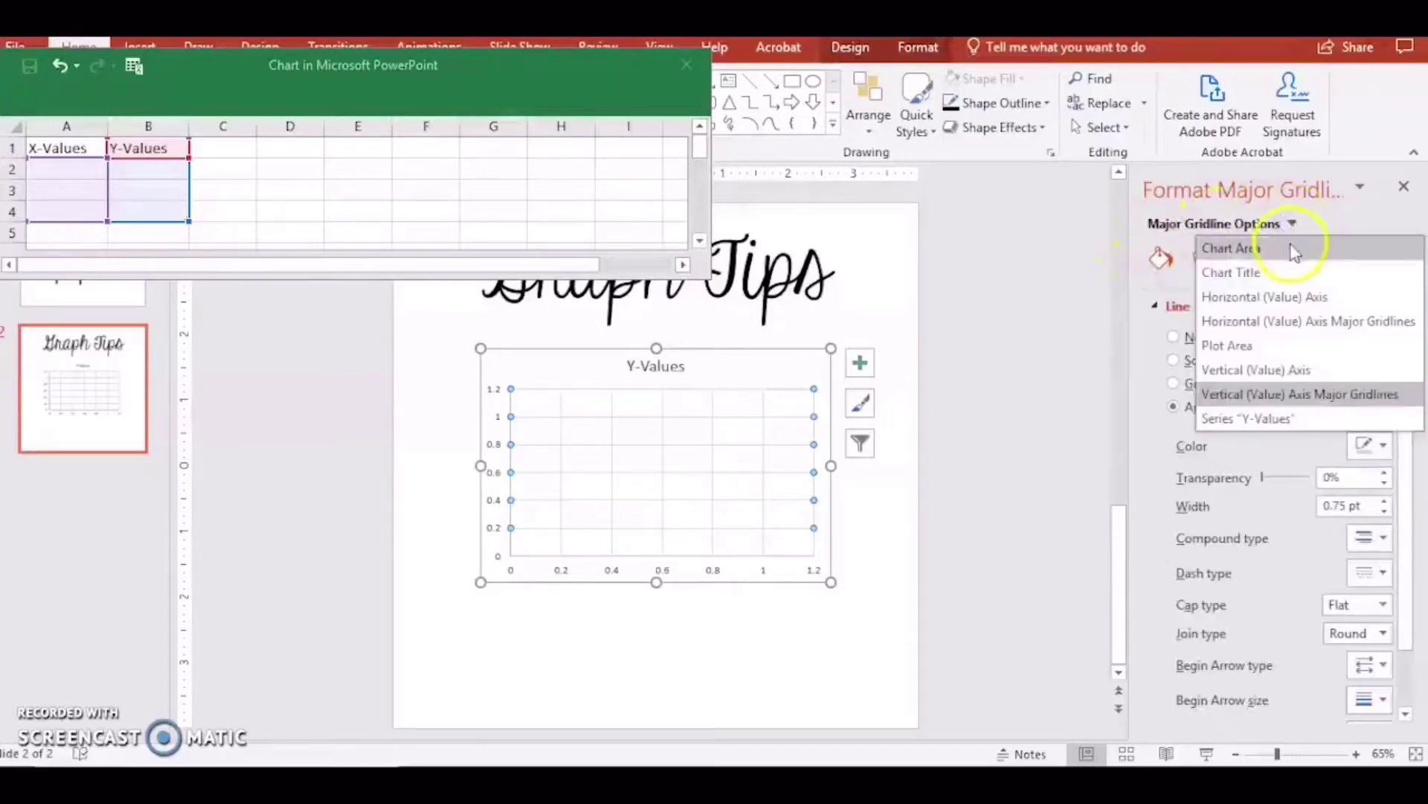
click(1293, 250)
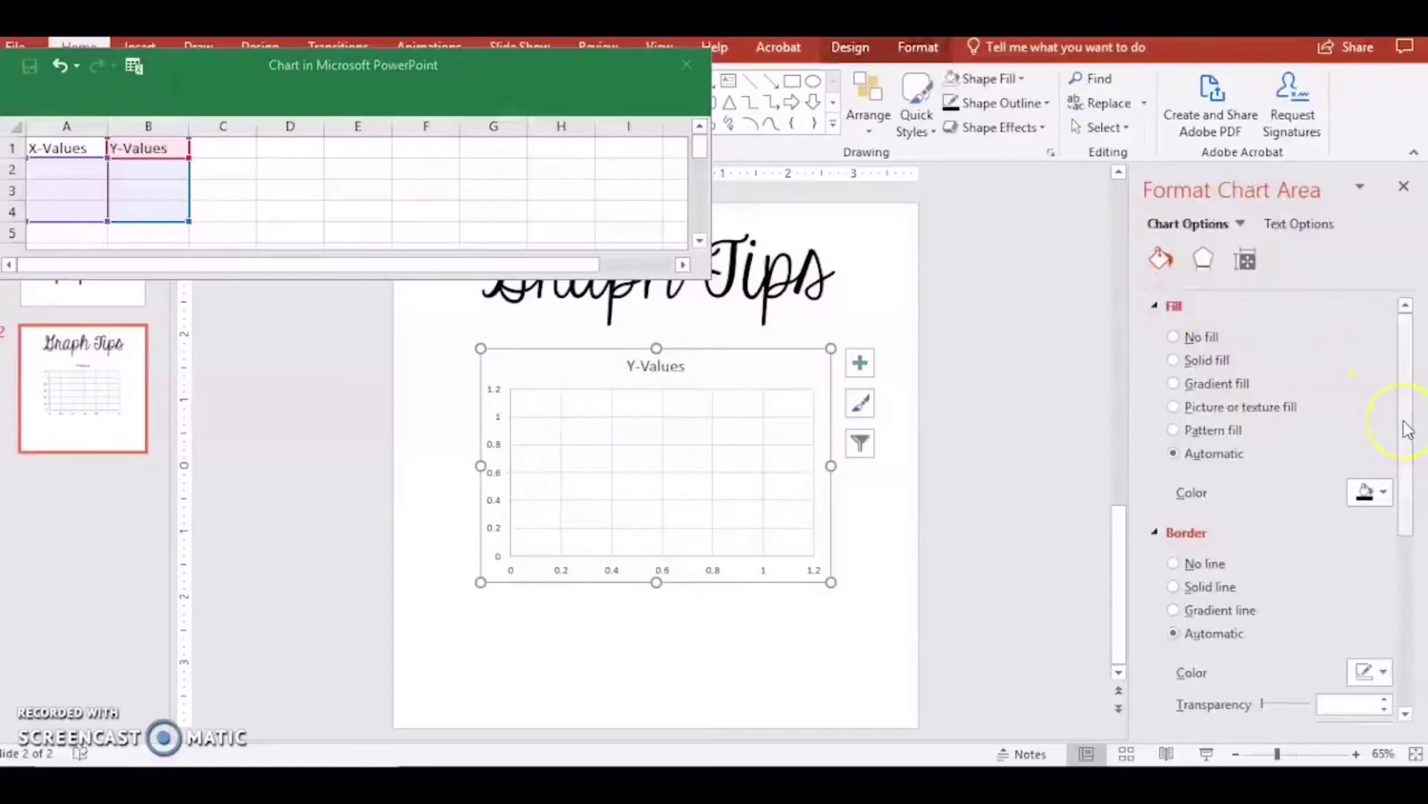
click(1250, 258)
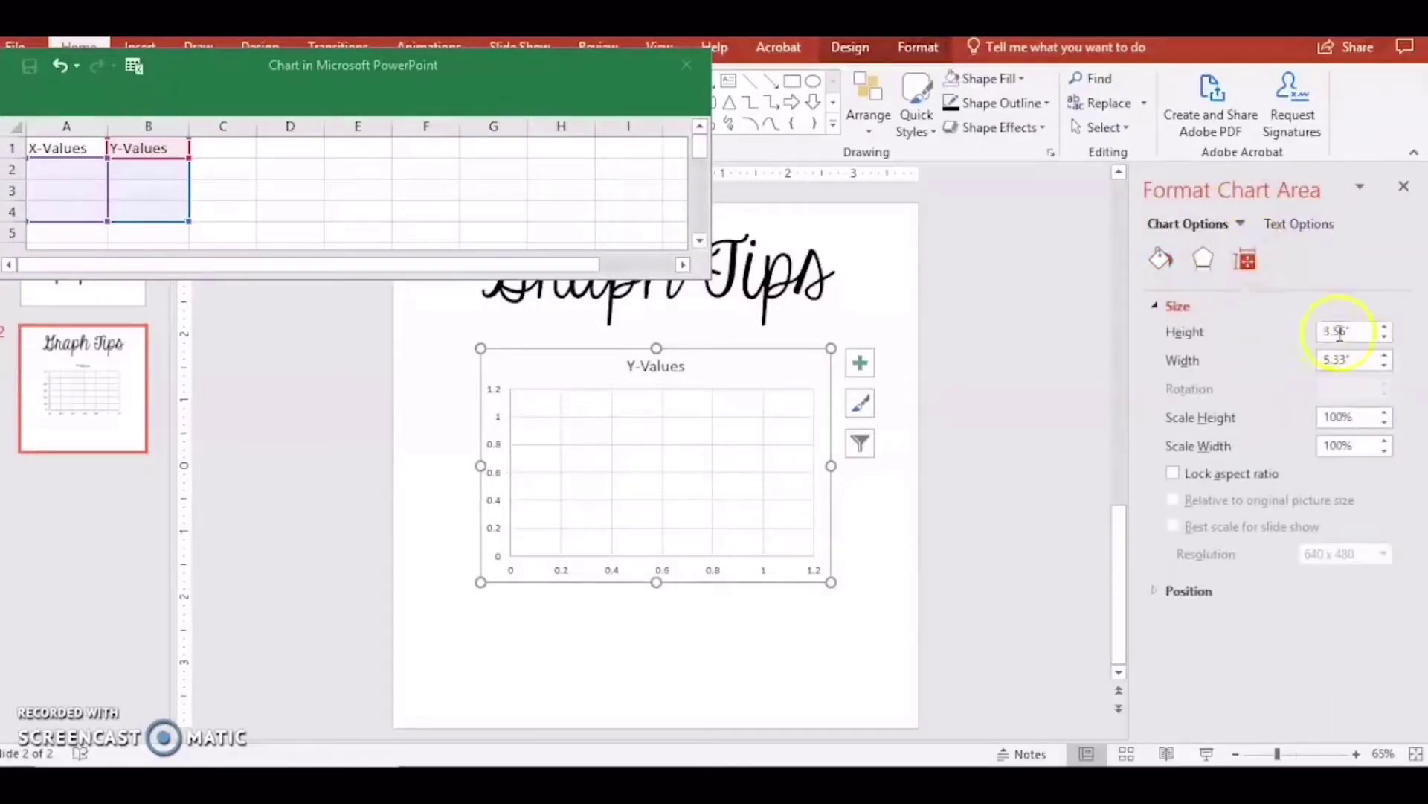
drag(1354, 333, 1275, 367)
text(5)
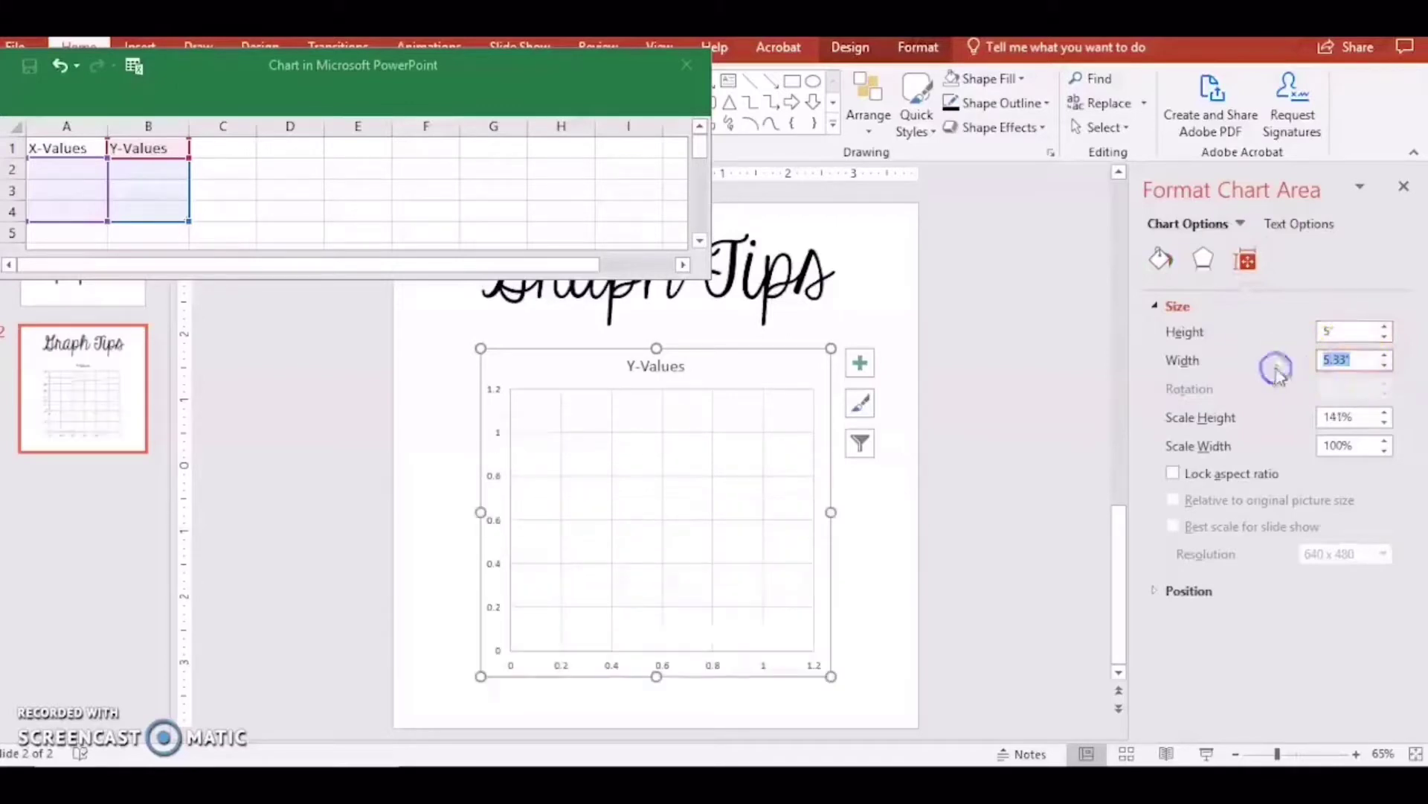
text(5)
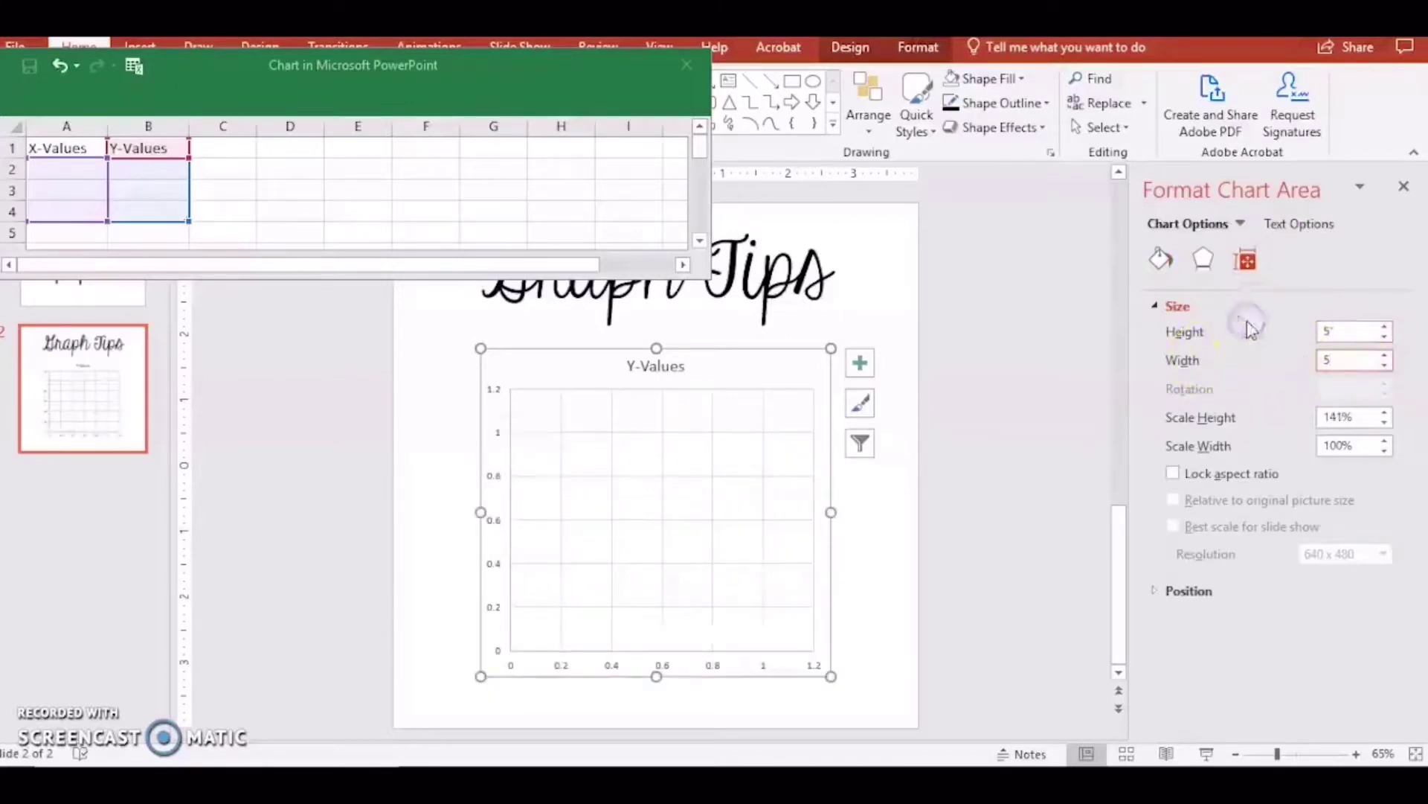
click(1242, 225)
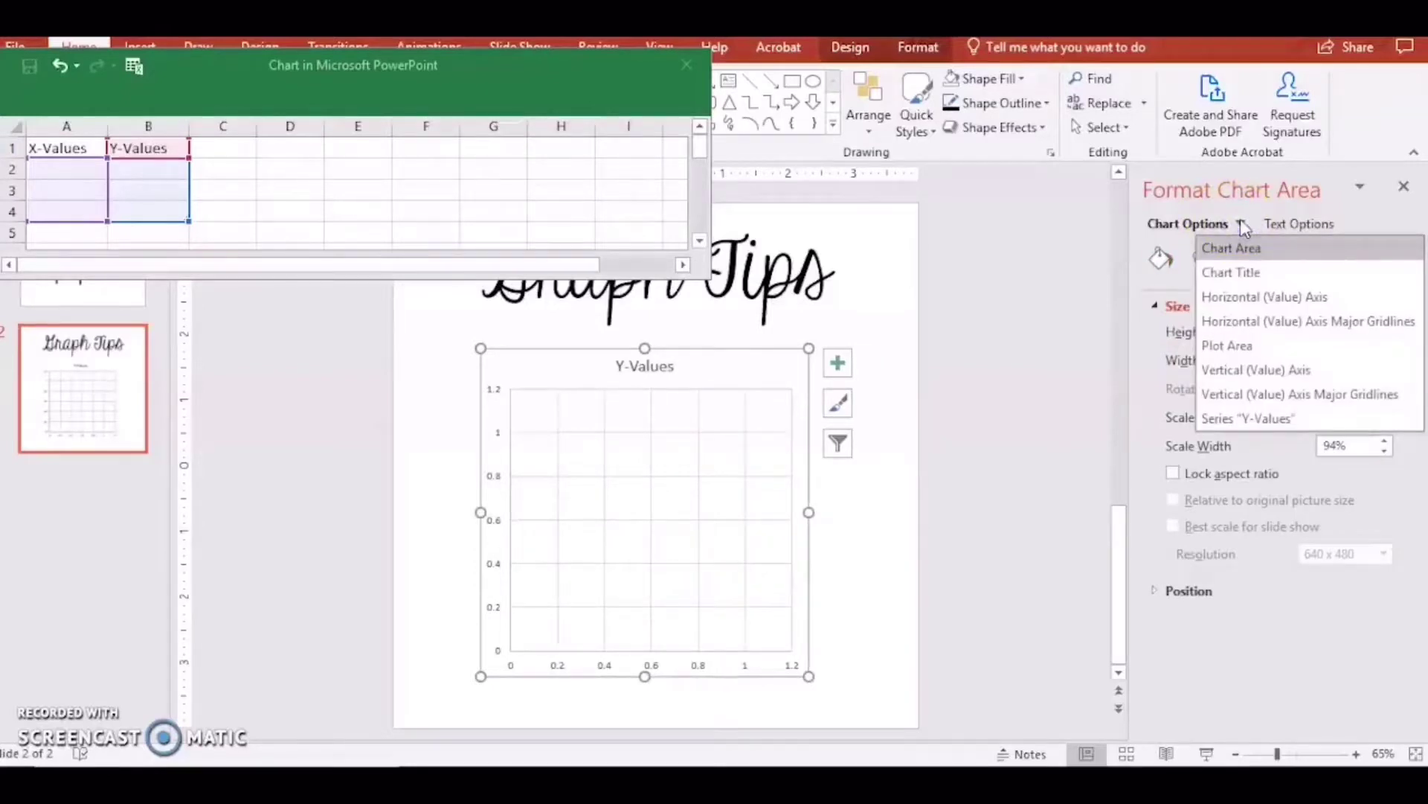
Set the horizontal axis bounds to minimum -5 and maximum 5, with major unit 1.
click(1260, 296)
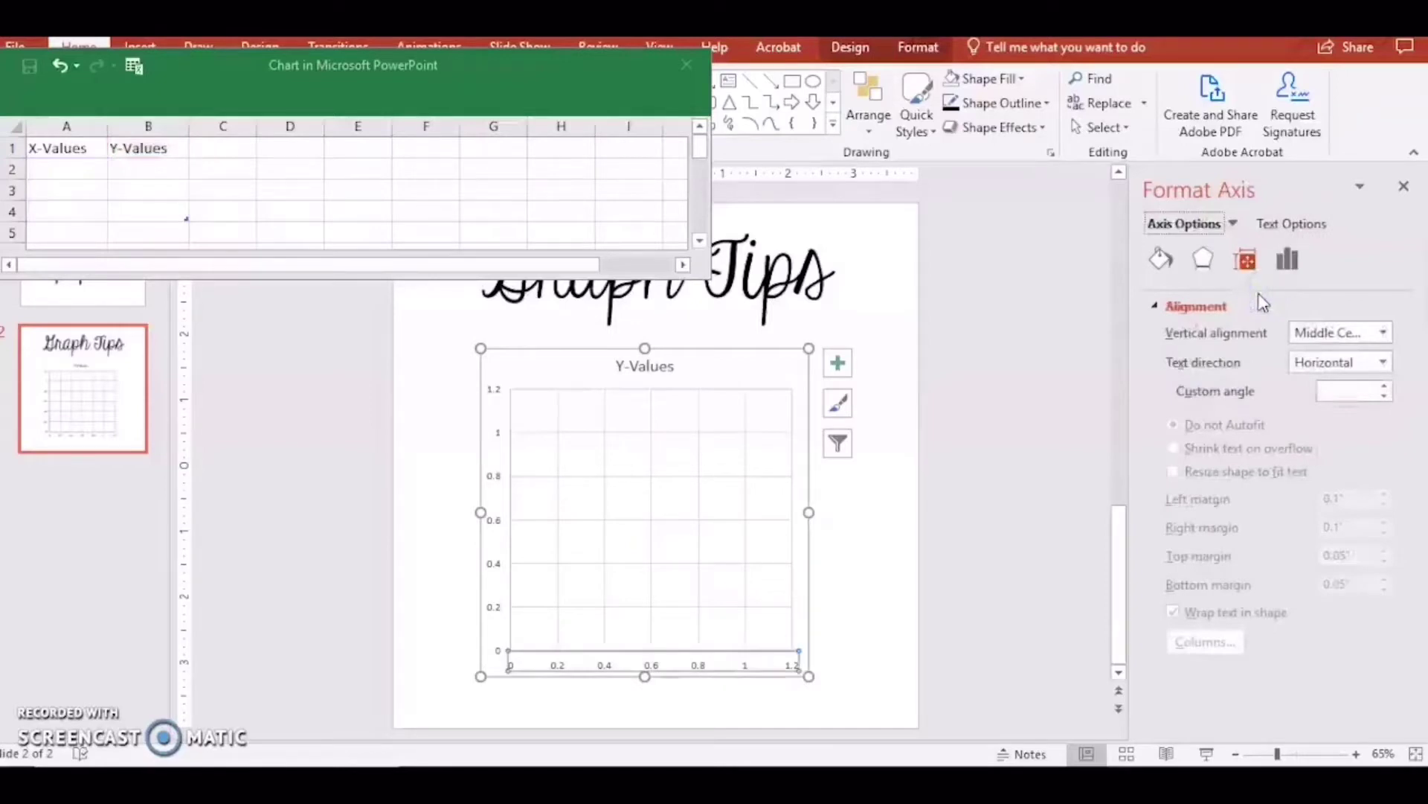
click(1288, 259)
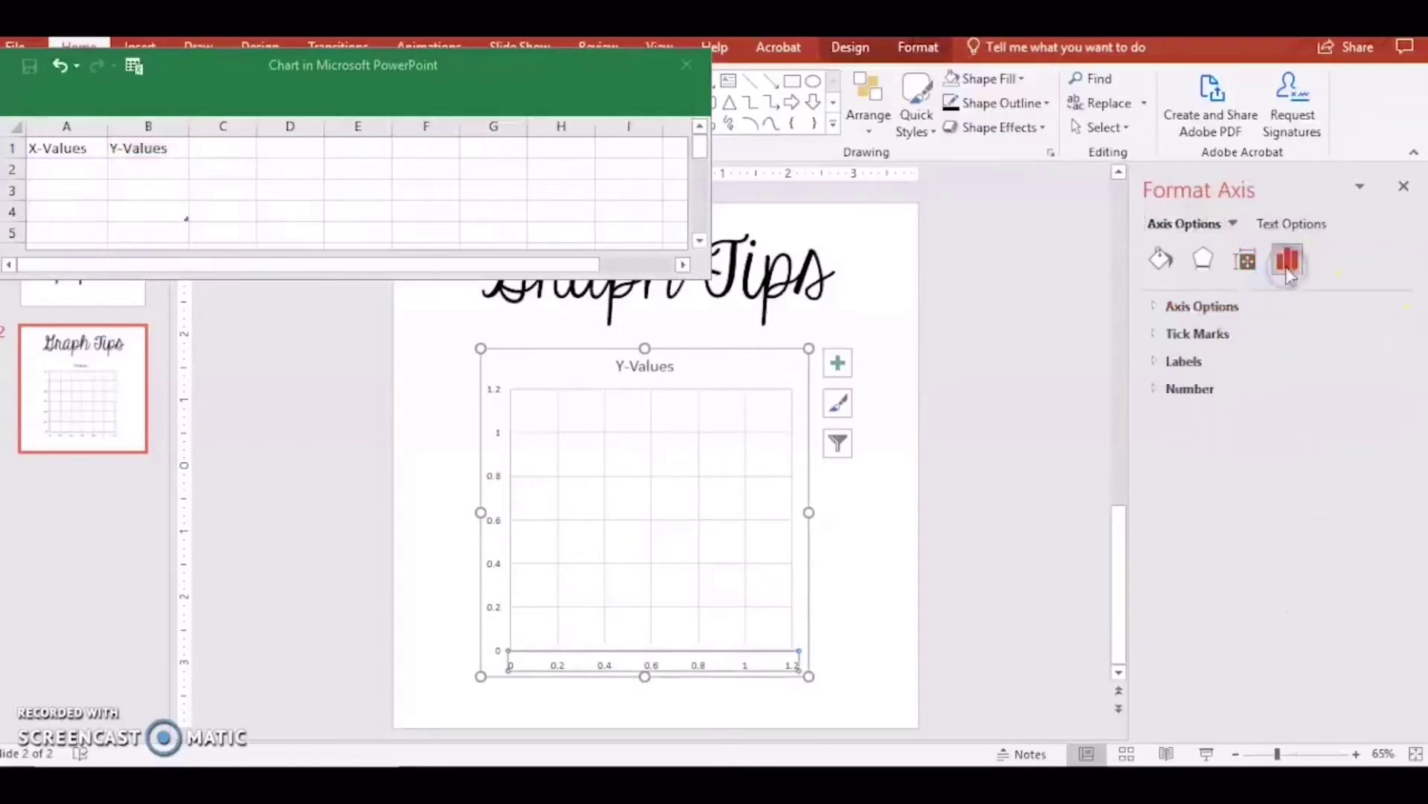
click(1217, 306)
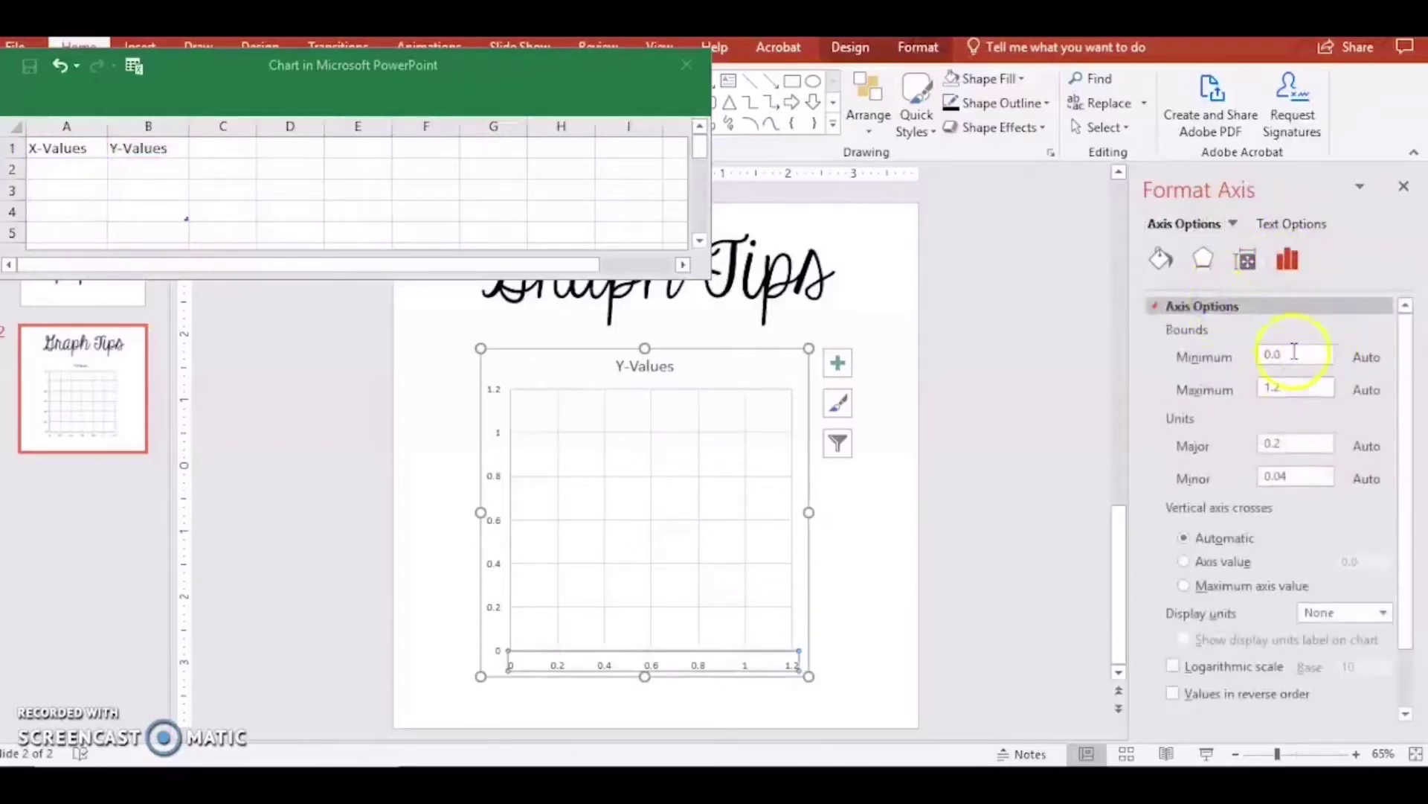
drag(1294, 352, 1241, 357)
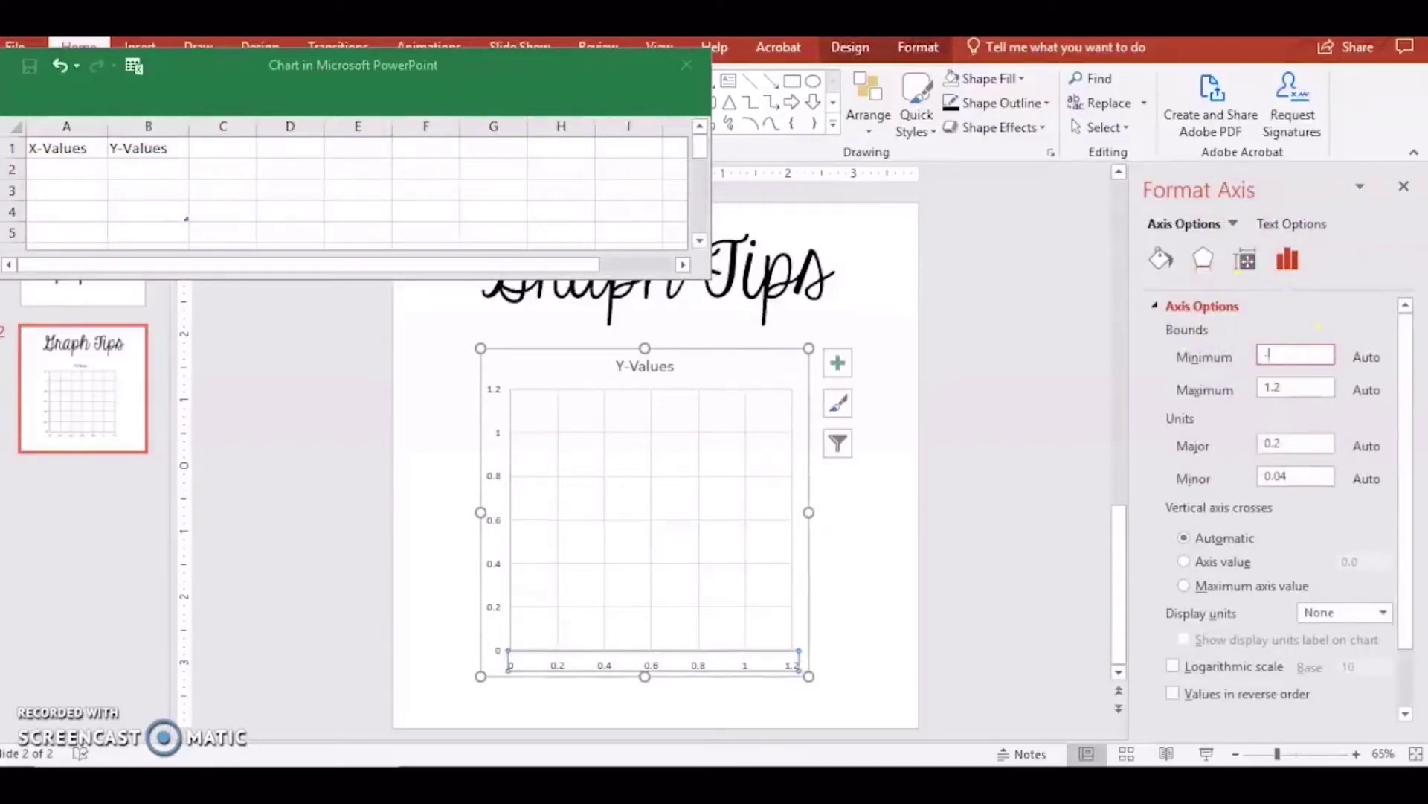
double_click(1292, 388)
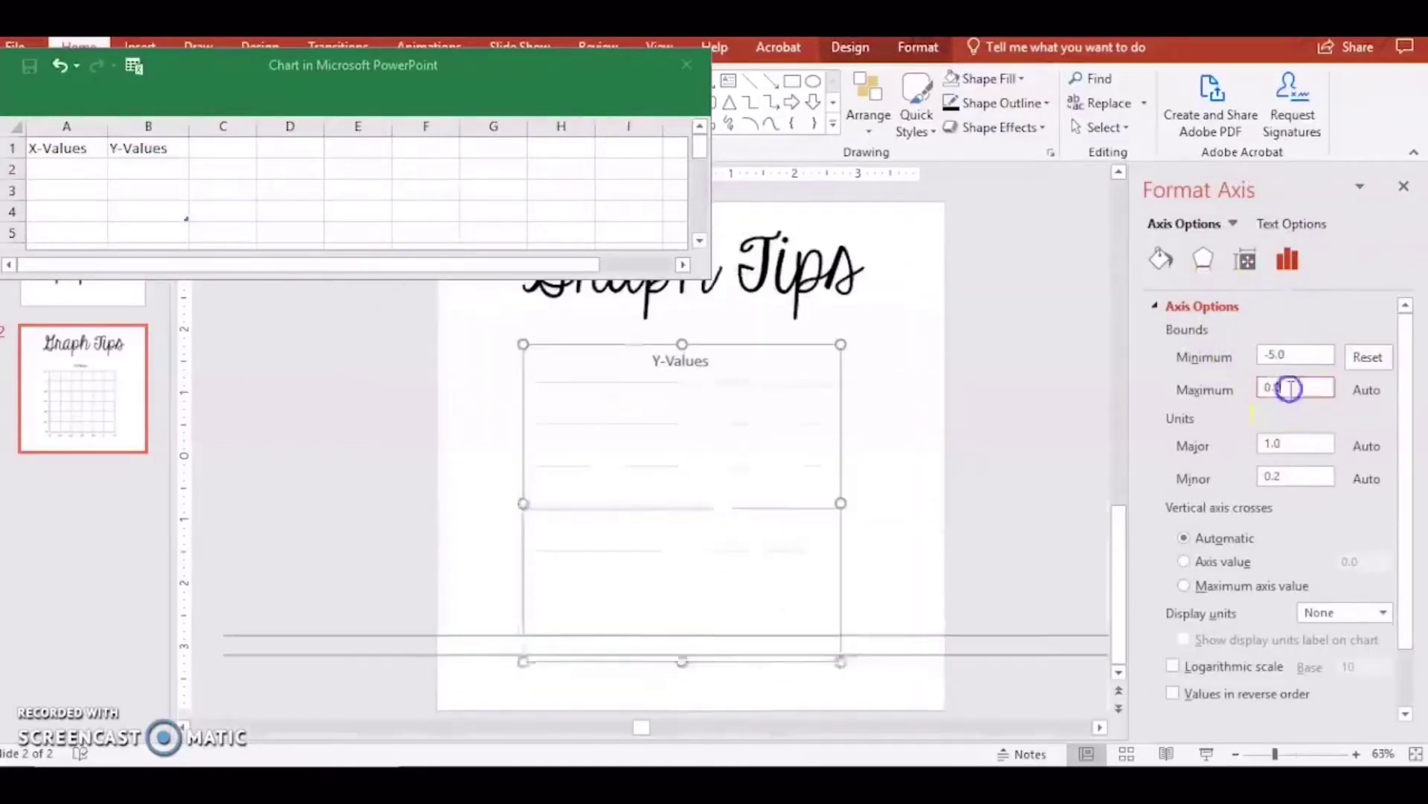
text(0)
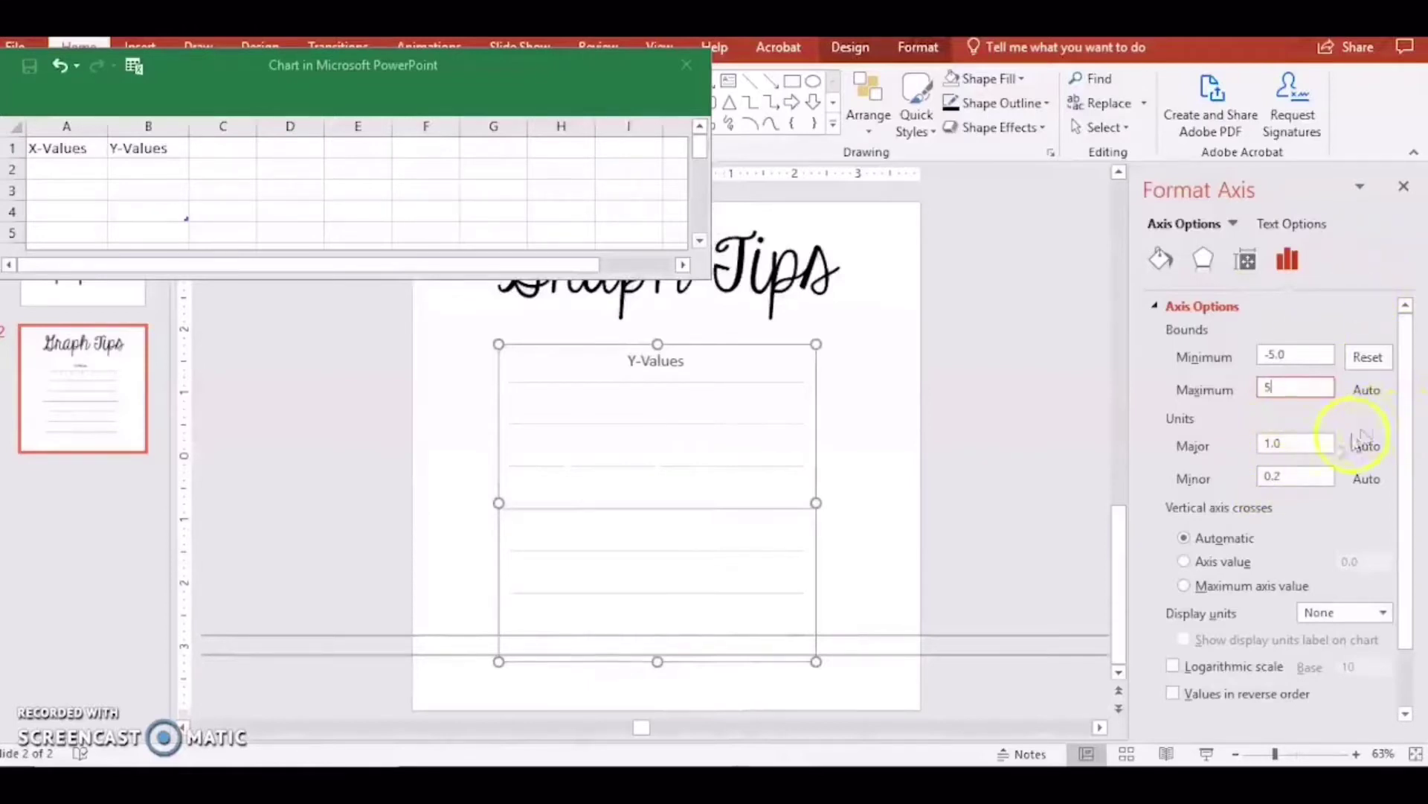
click(1314, 447)
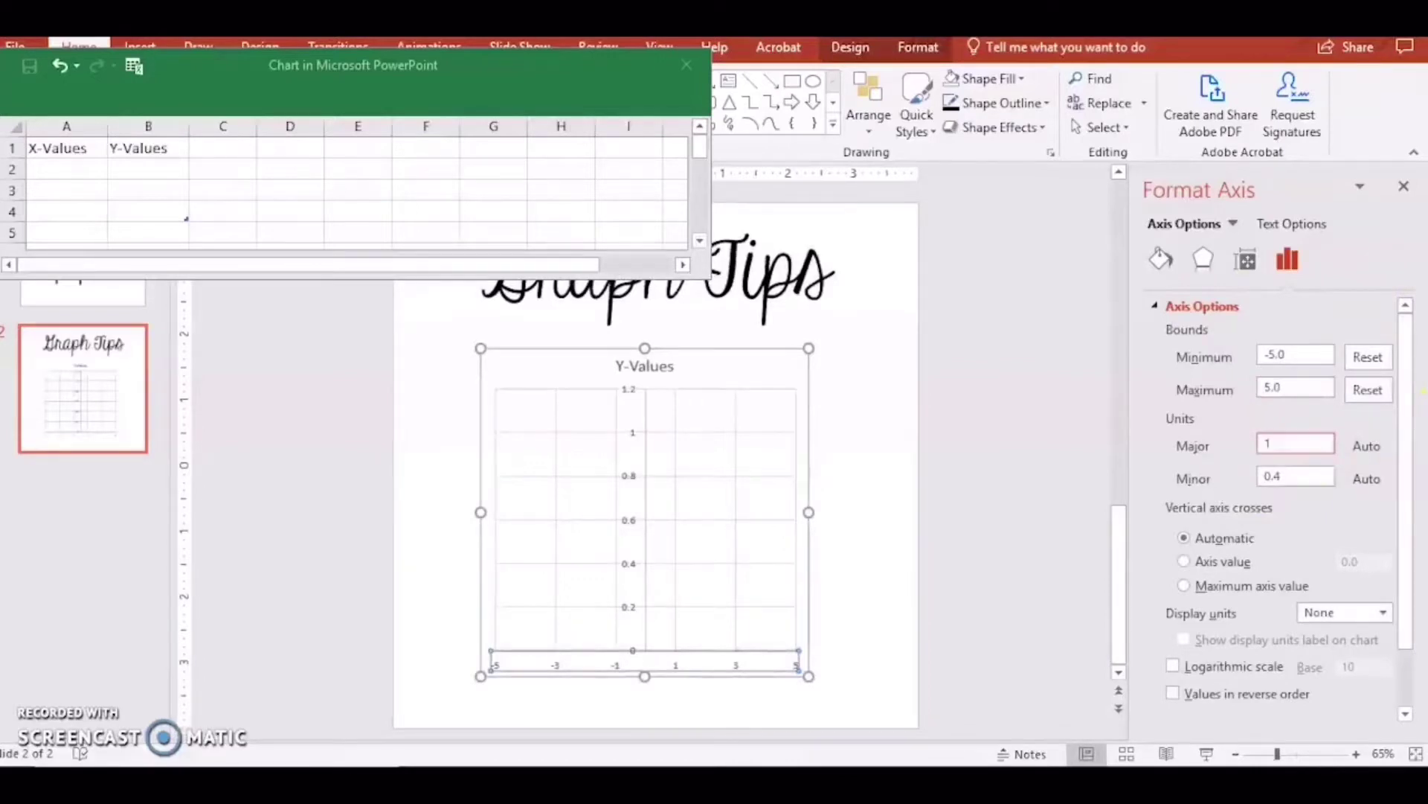
click(1326, 480)
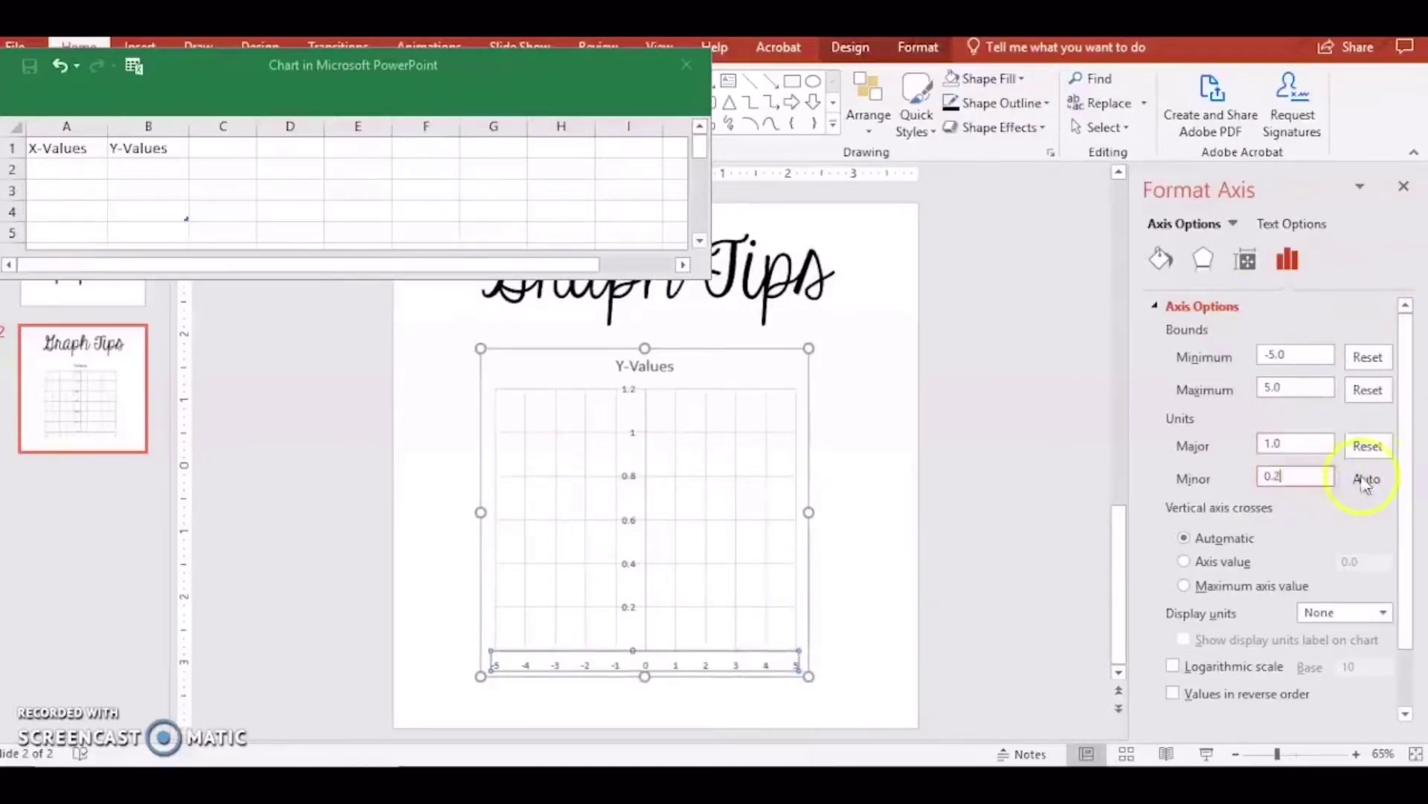
drag(1411, 463, 1419, 579)
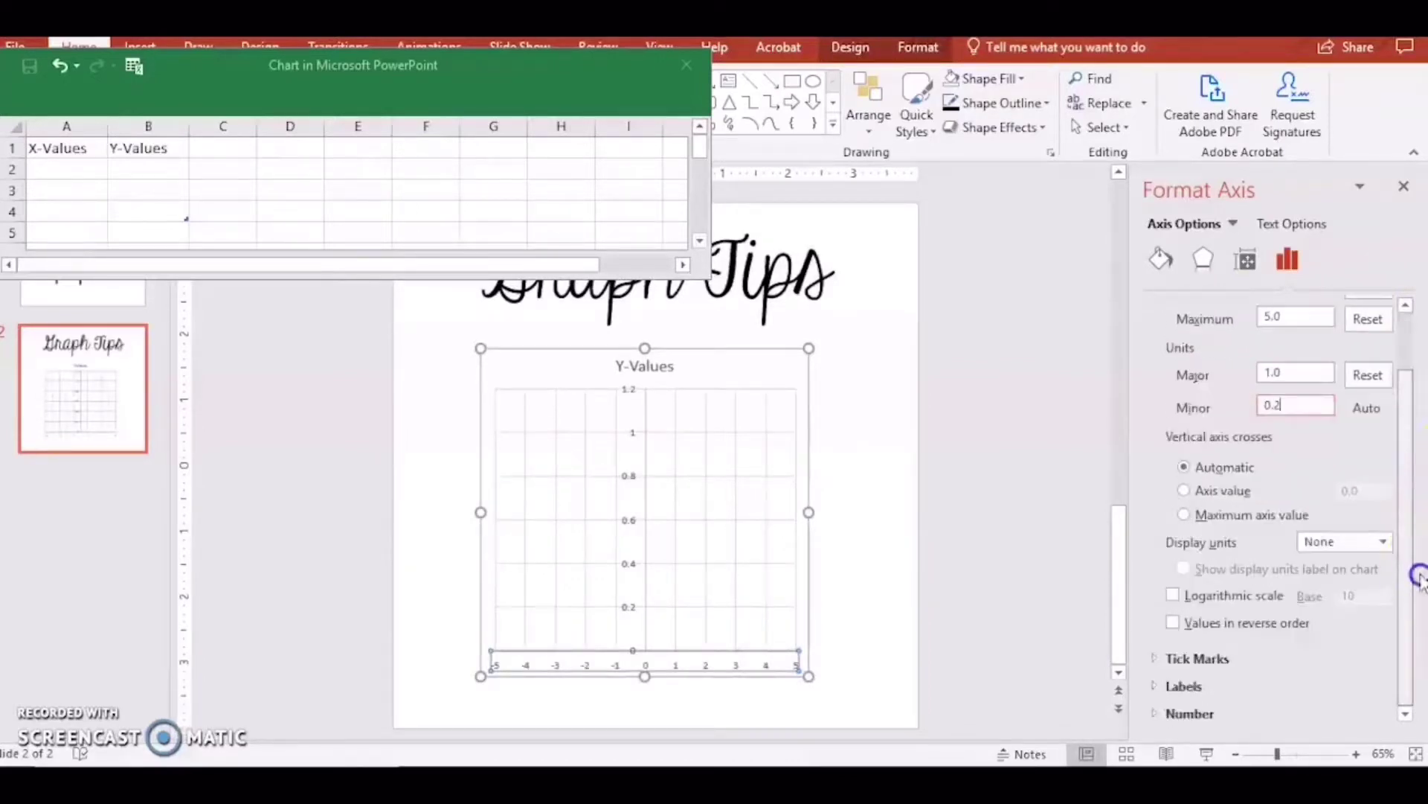
Review the horizontal axis label position, keeping labels next to the axis.
click(1186, 686)
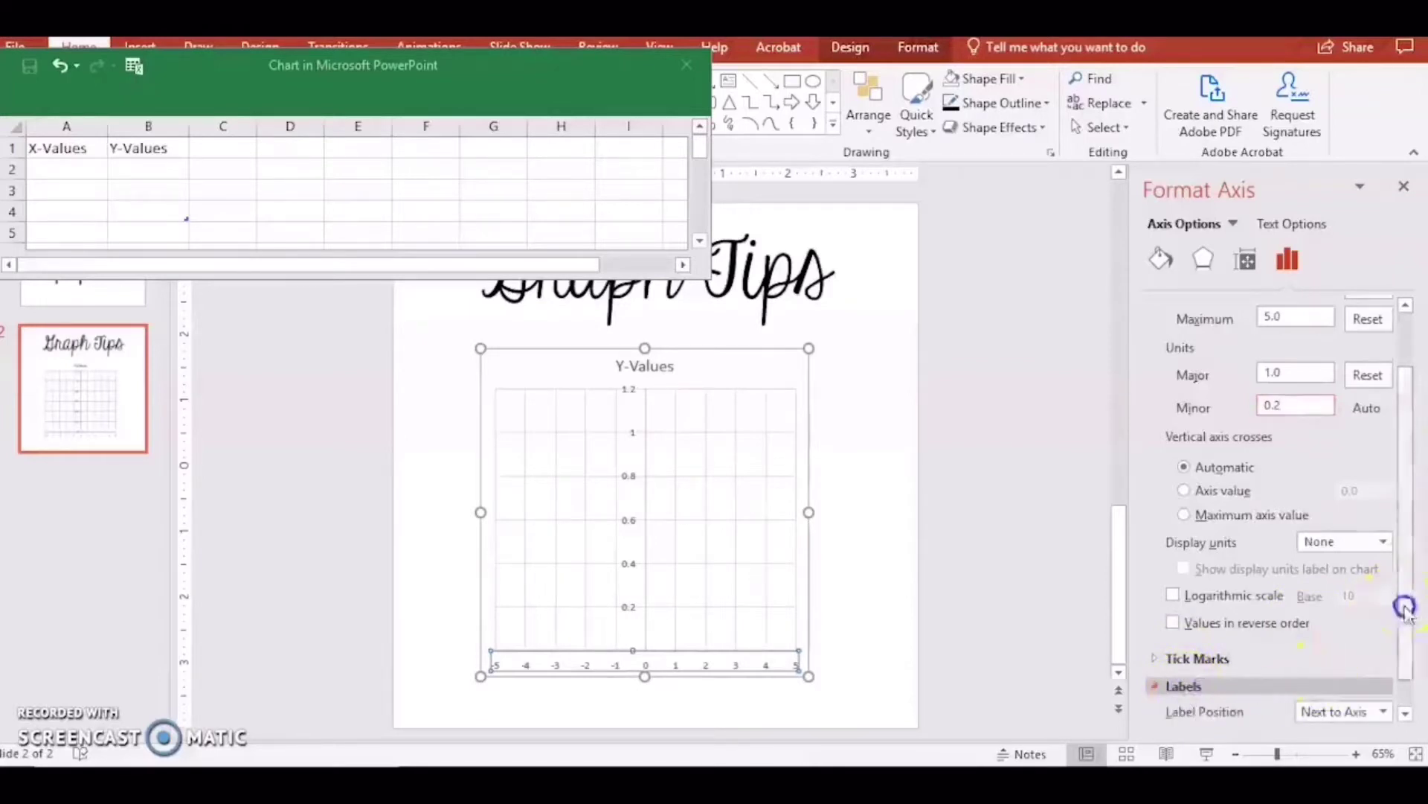
drag(1403, 606, 1409, 732)
click(1384, 676)
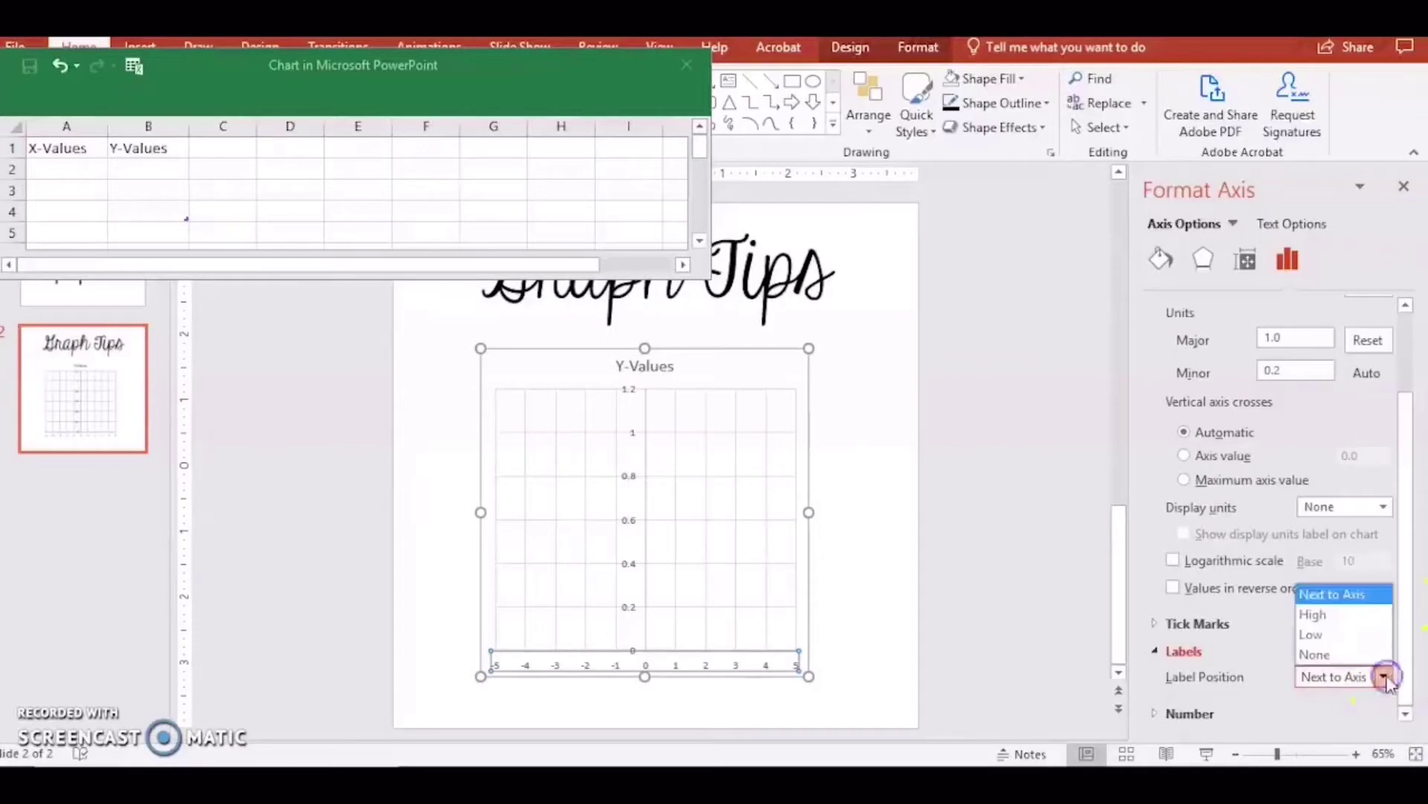
click(1376, 654)
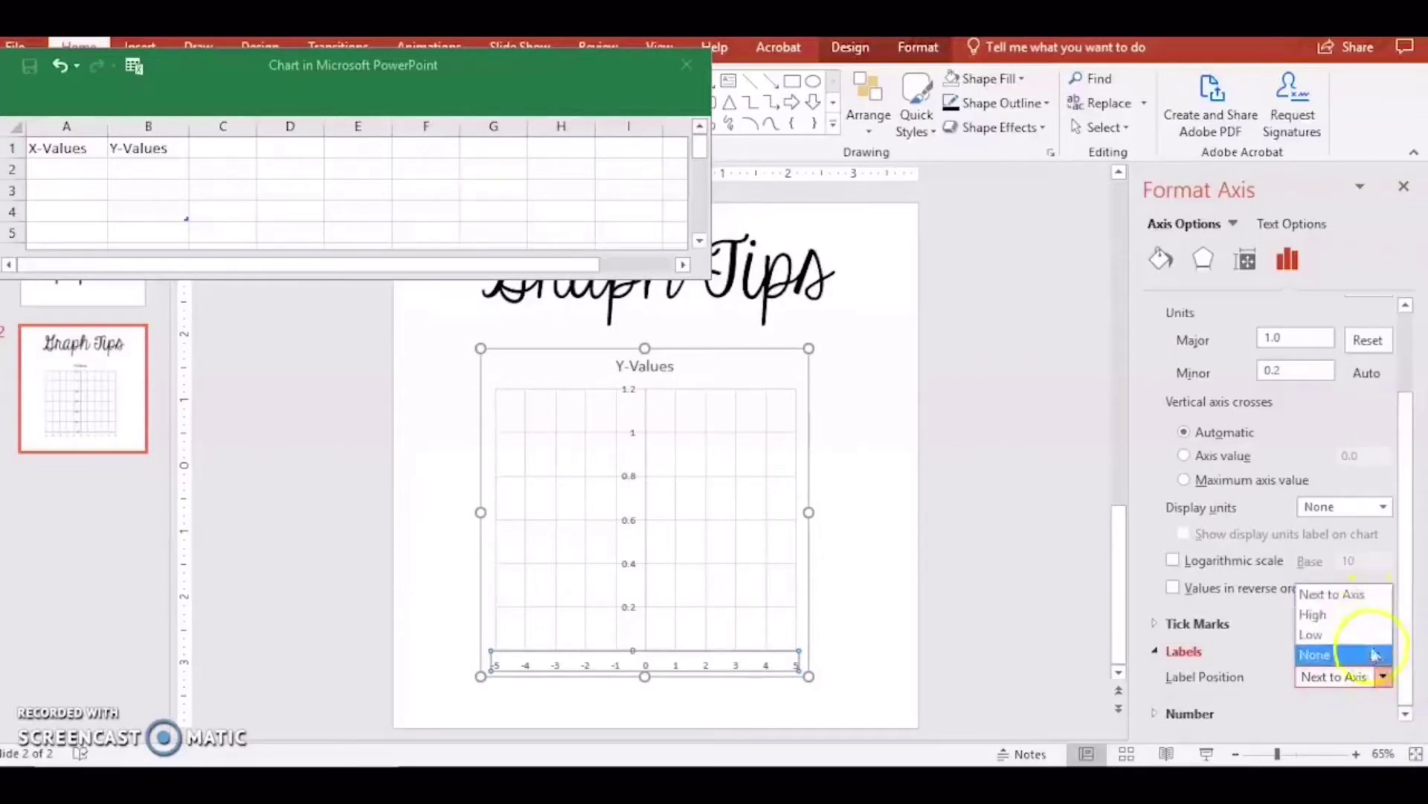
click(1374, 725)
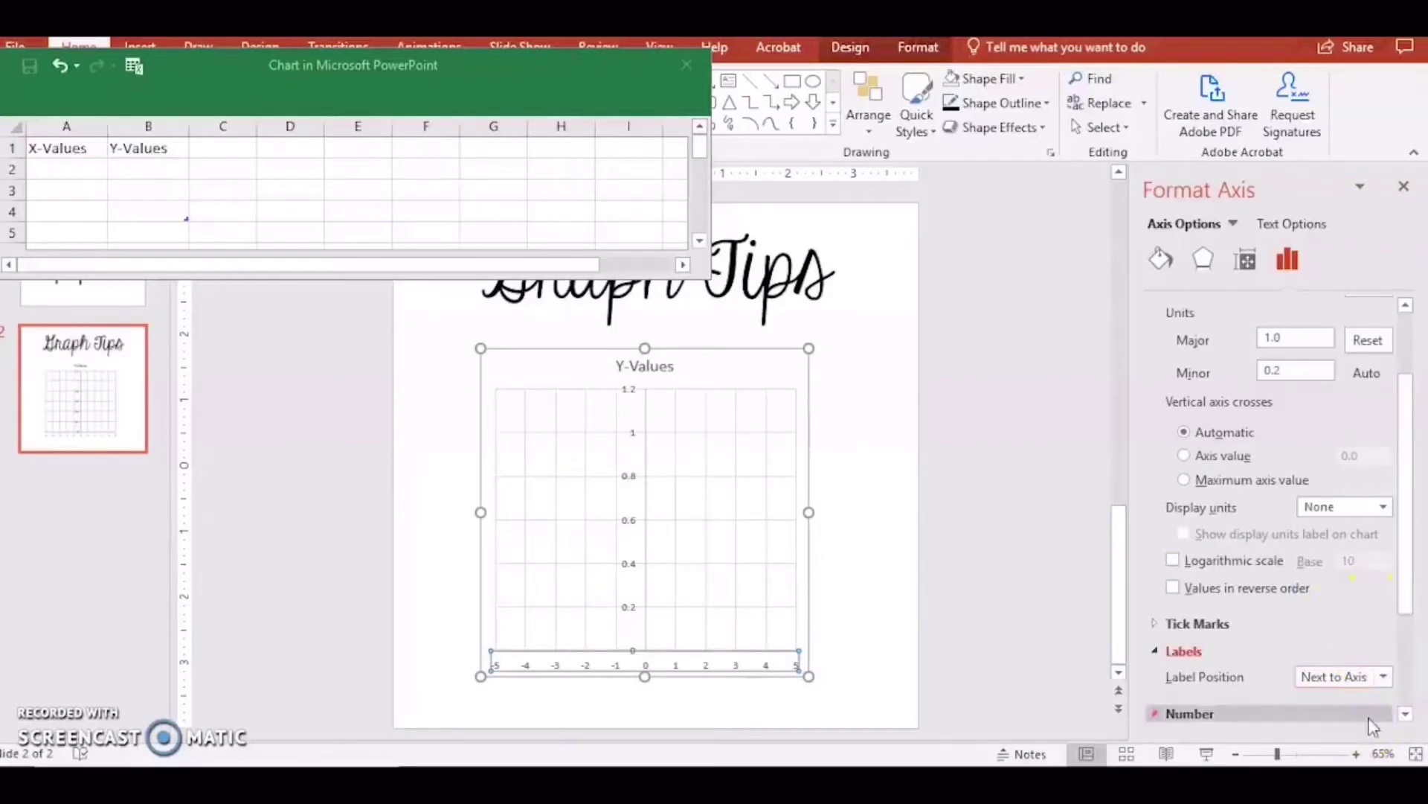
click(1232, 224)
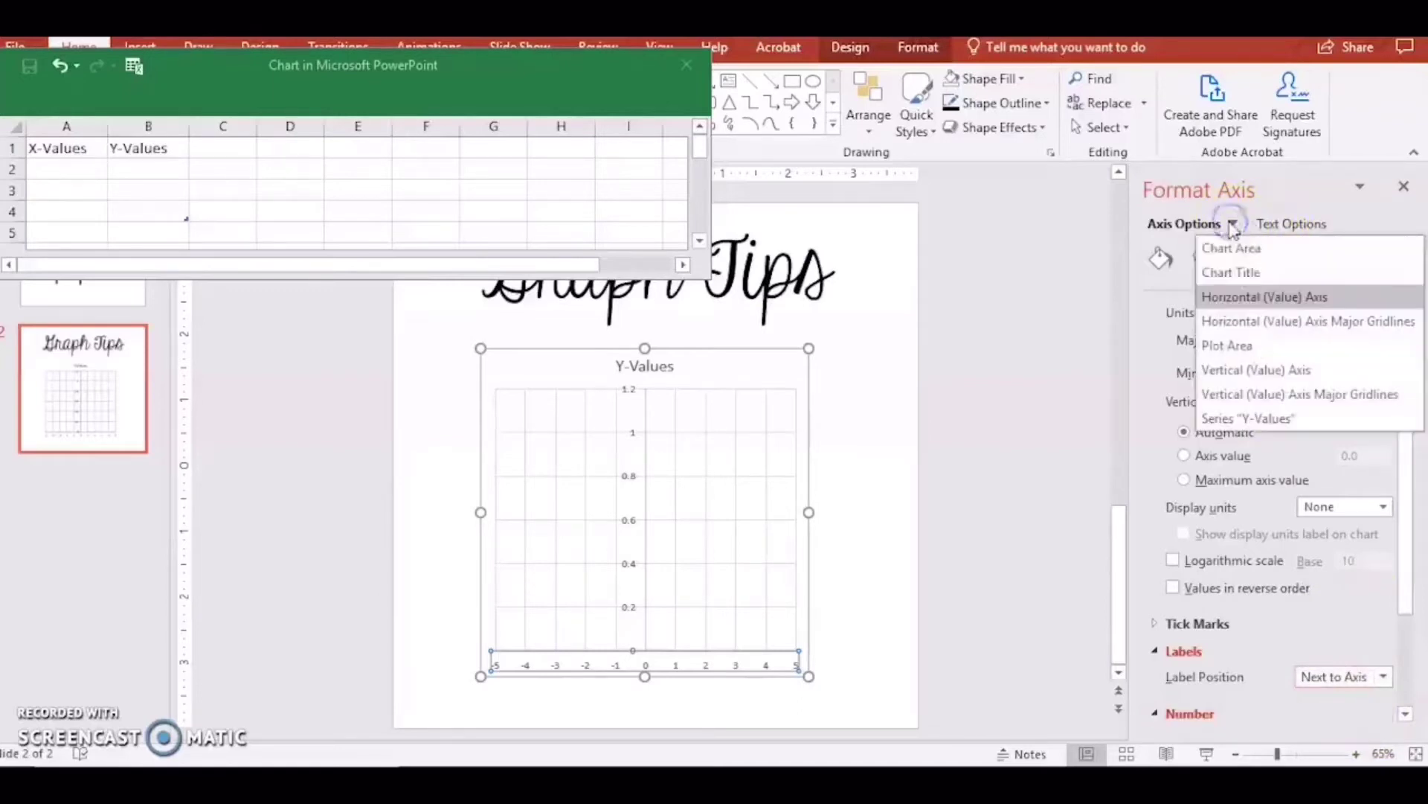
Set the vertical axis minimum to -5 and maximum to 5.
click(1262, 379)
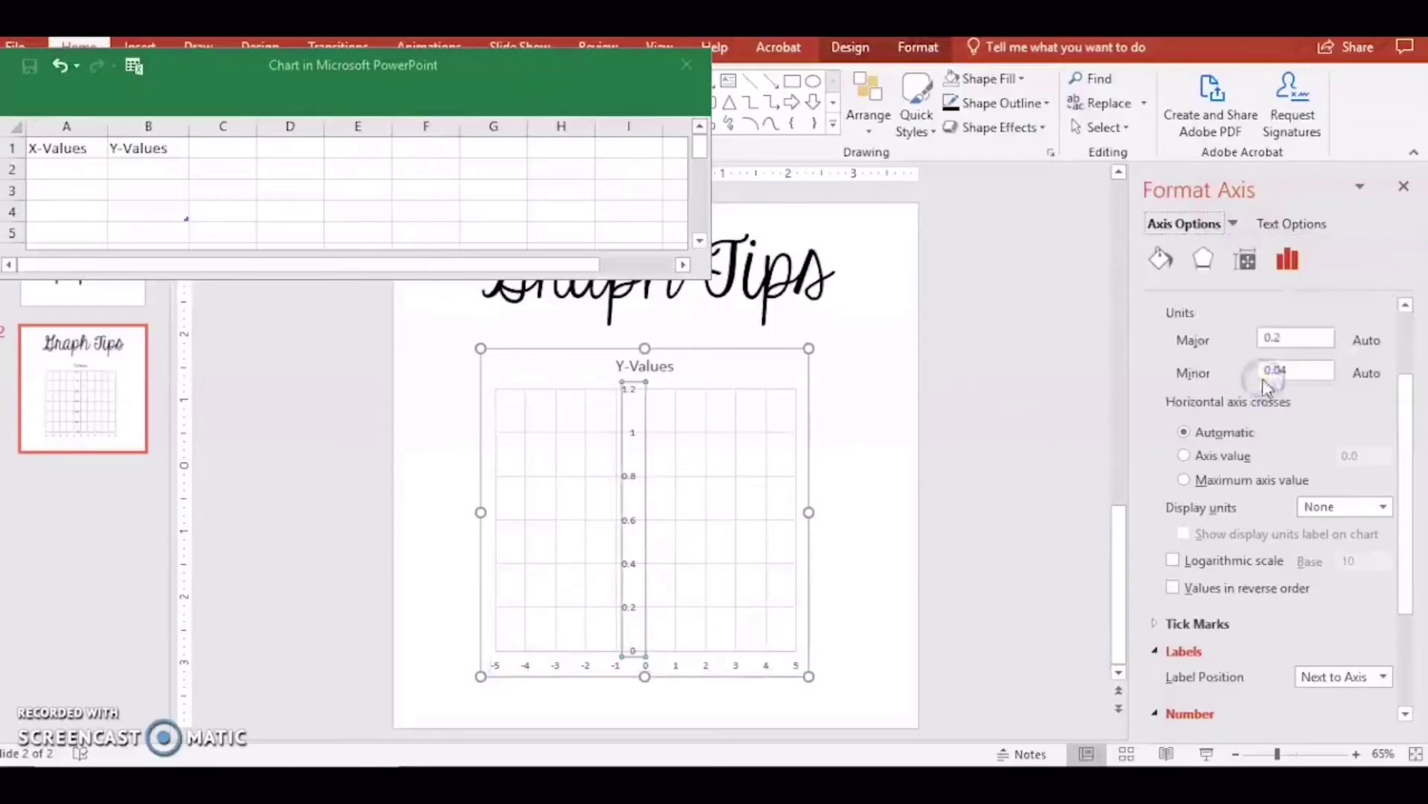
drag(1401, 381, 1399, 303)
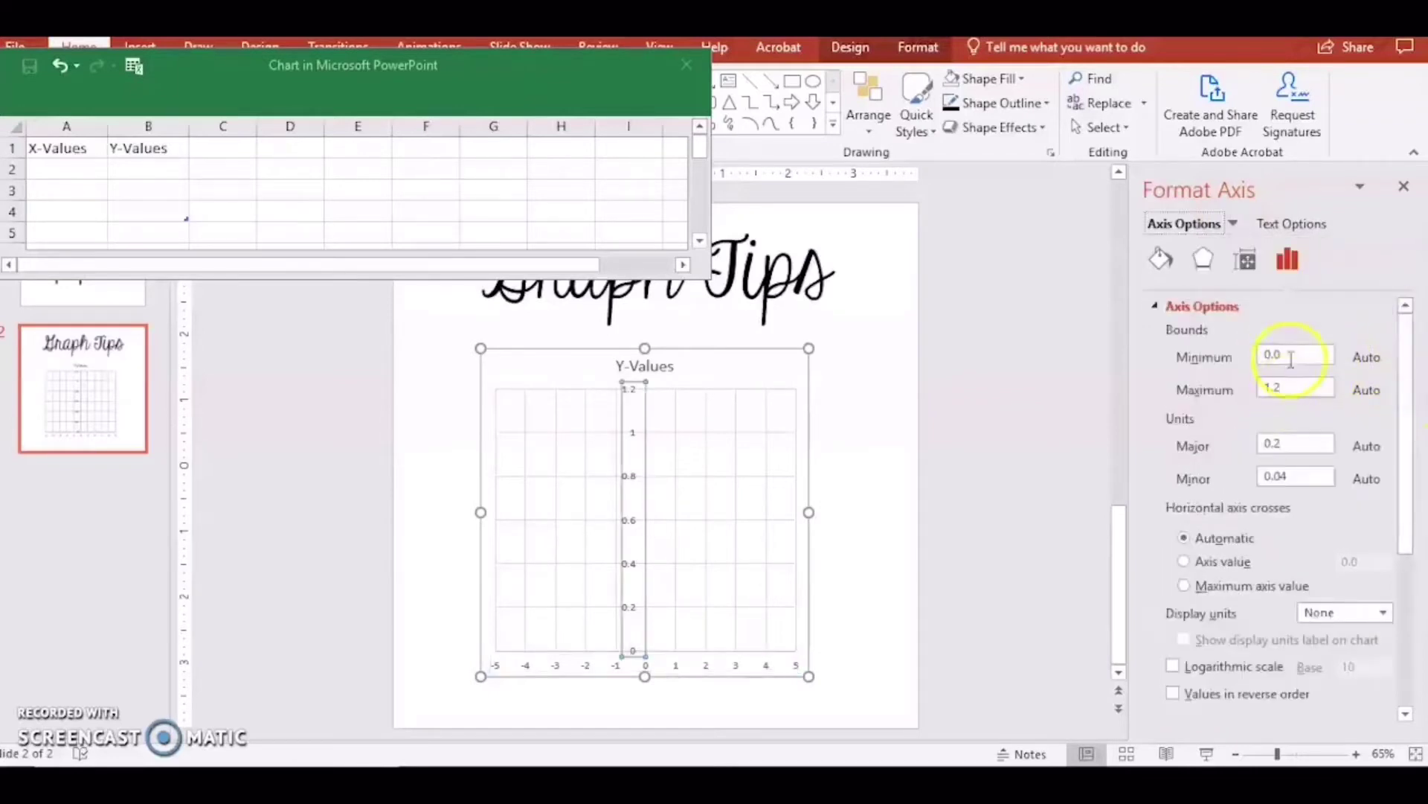
double_click(1291, 358)
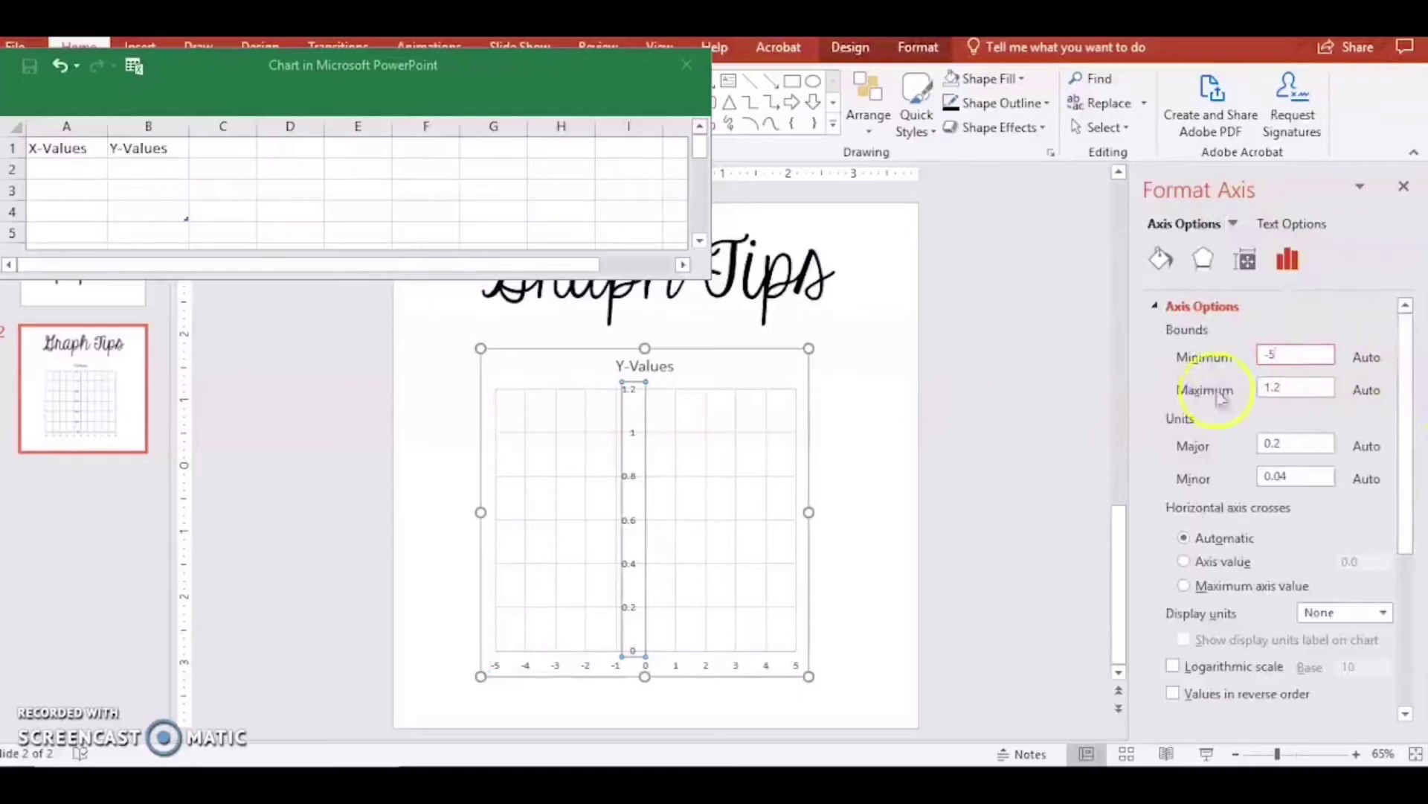
double_click(1284, 388)
key(BackSpace)
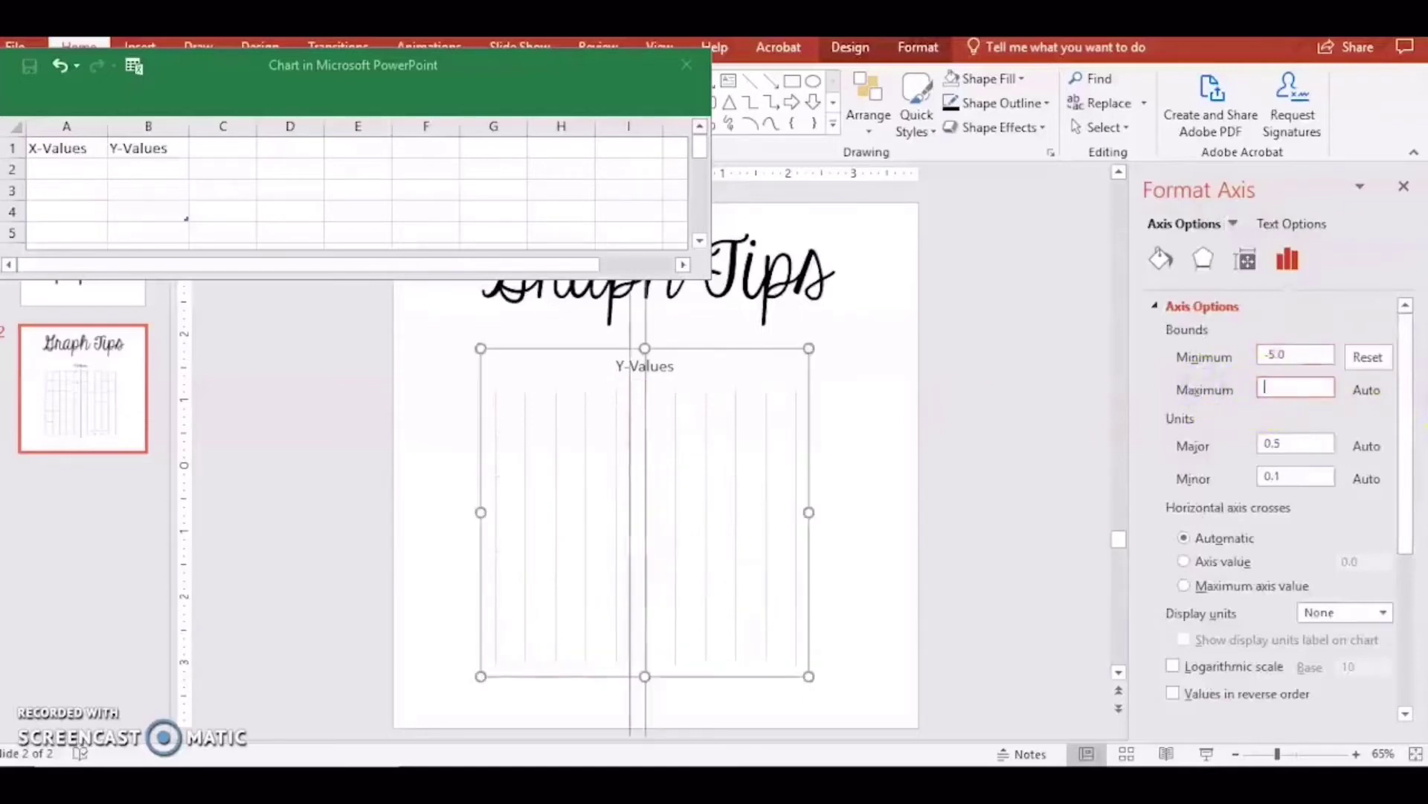
click(1321, 445)
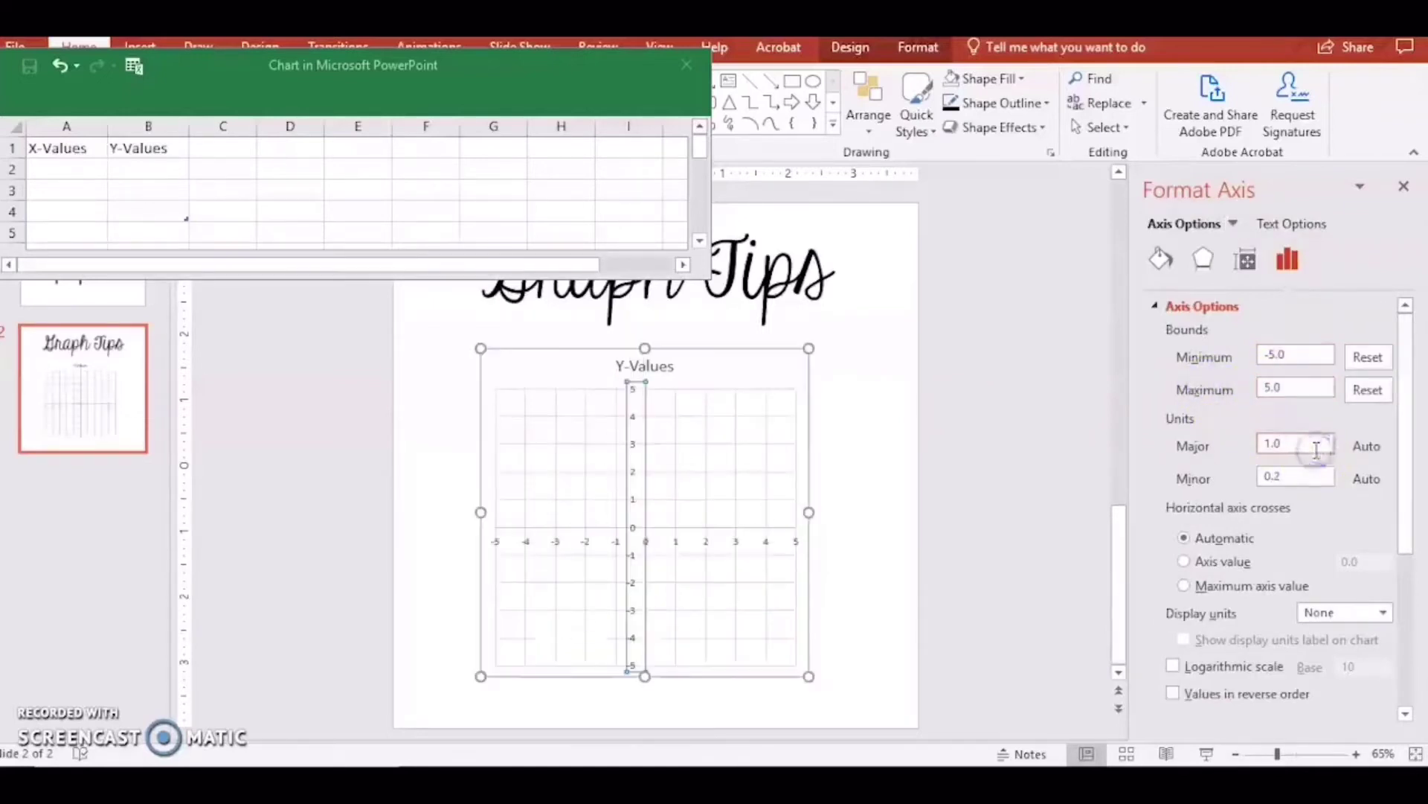
Select the chart's major gridlines and deselect the chart to check the square grid.
click(861, 565)
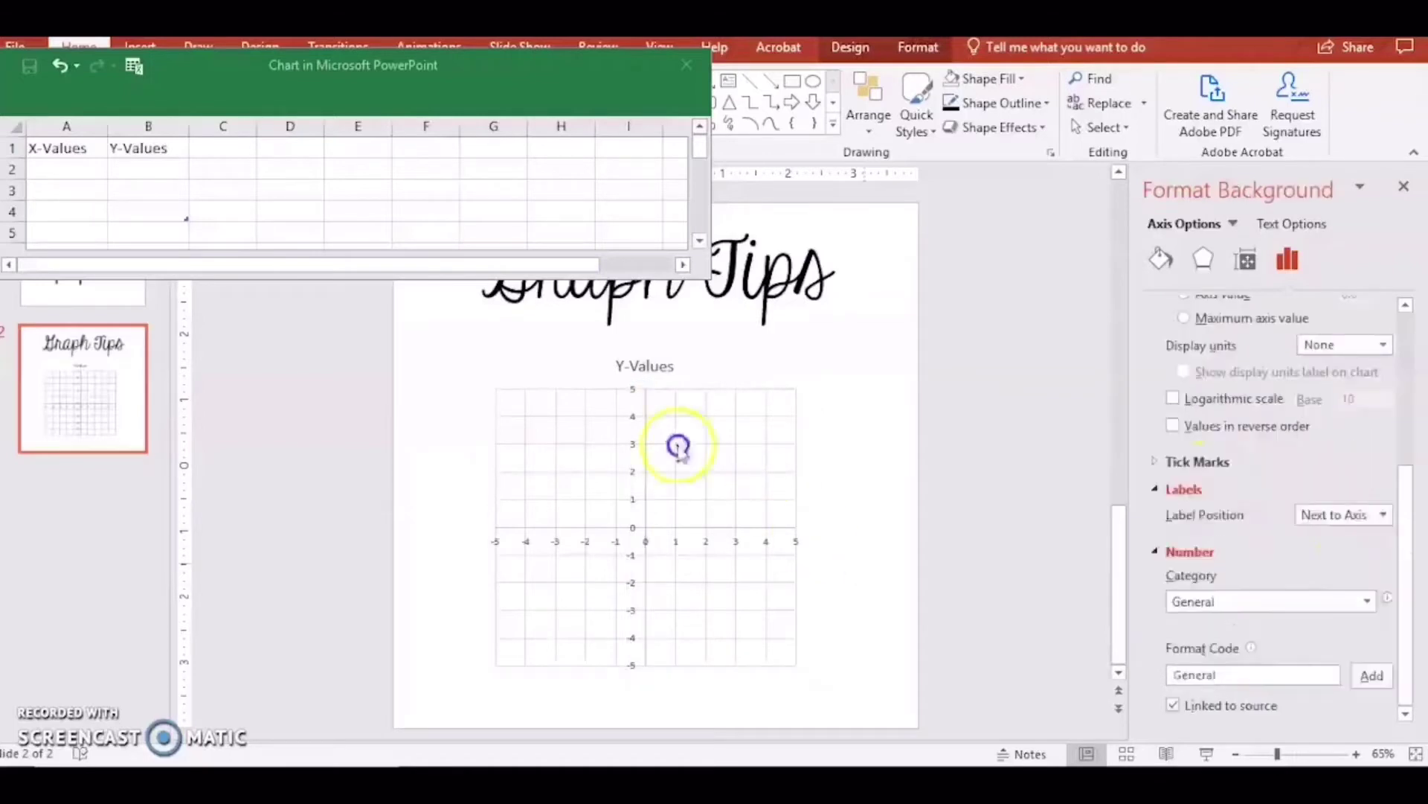
click(706, 458)
click(767, 443)
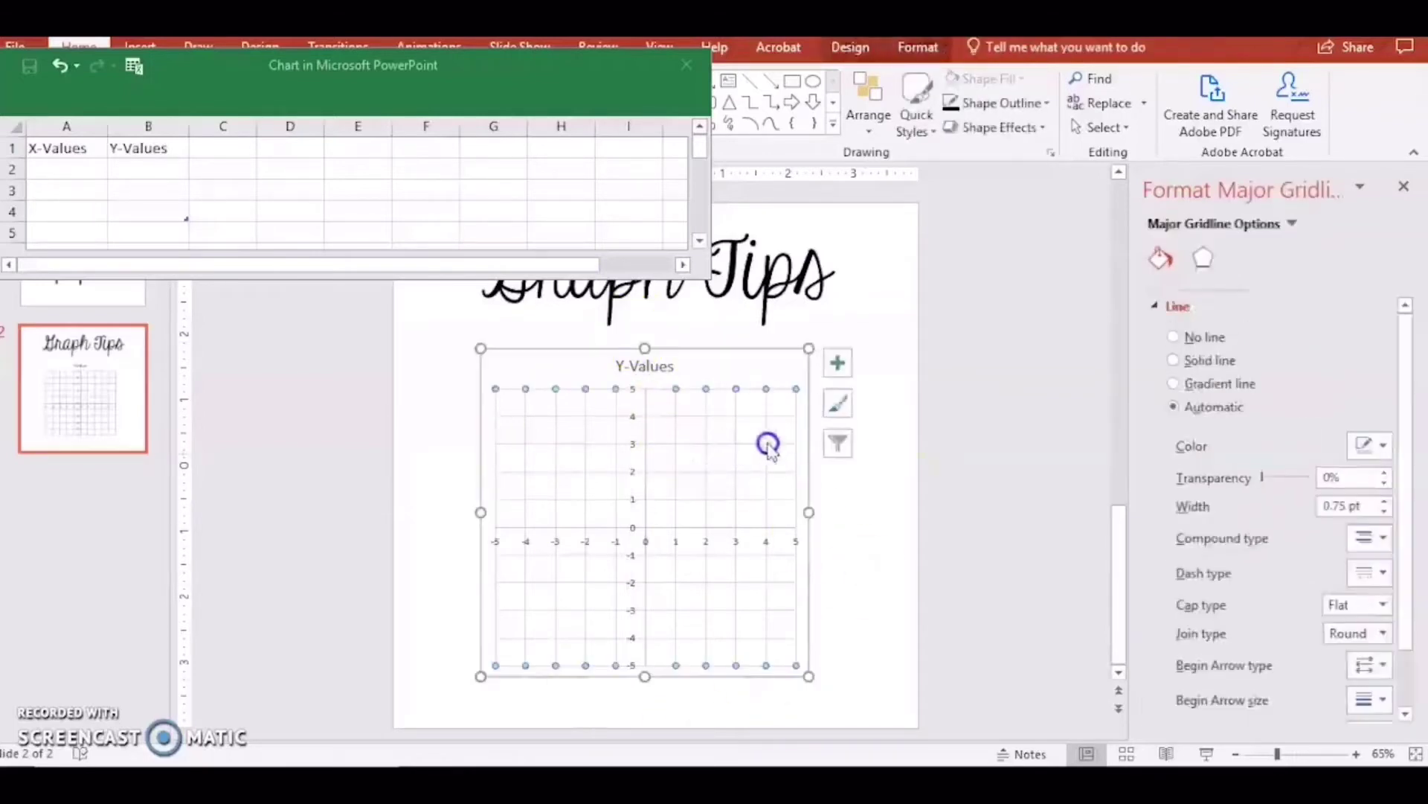
click(935, 504)
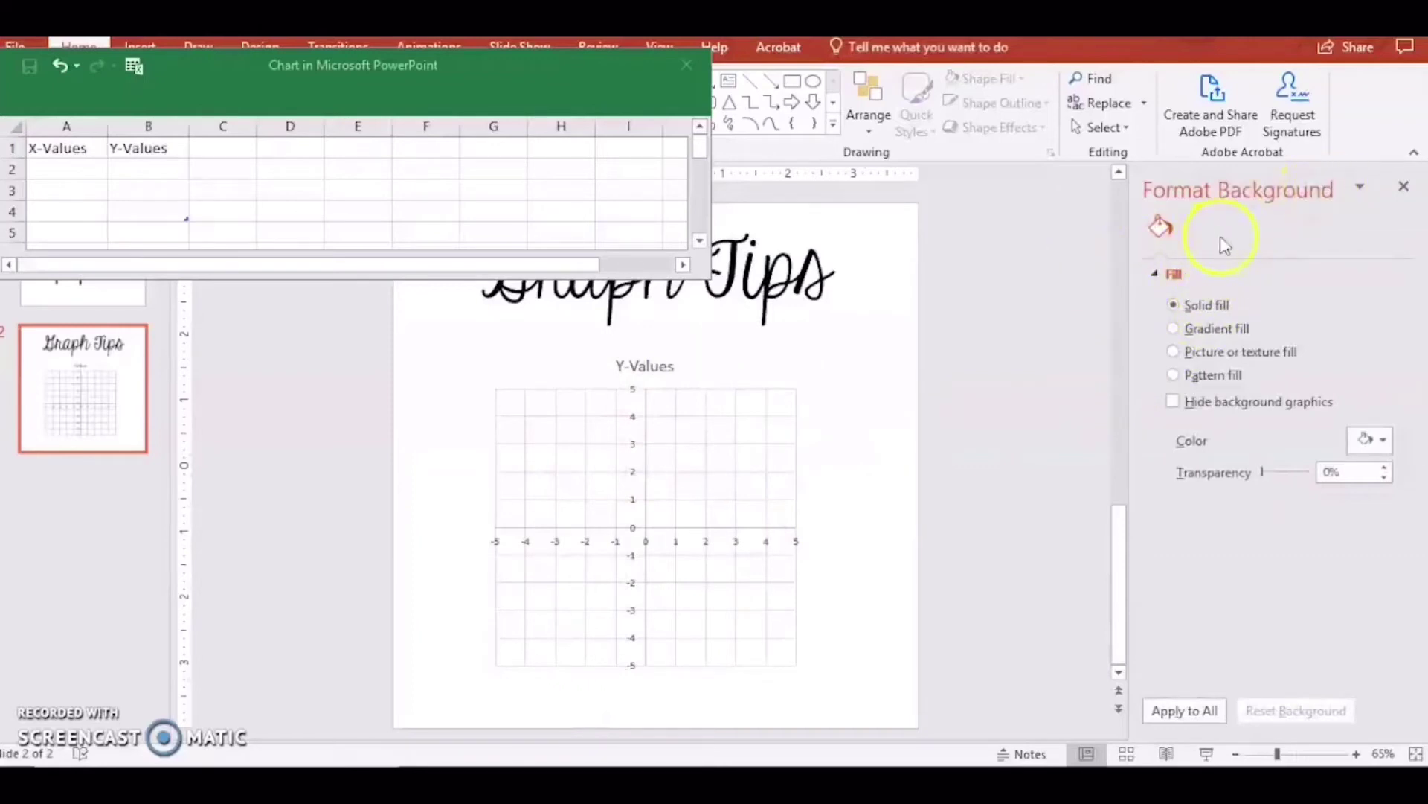
Make the horizontal axis line solid black at 2.5 pt width.
click(730, 447)
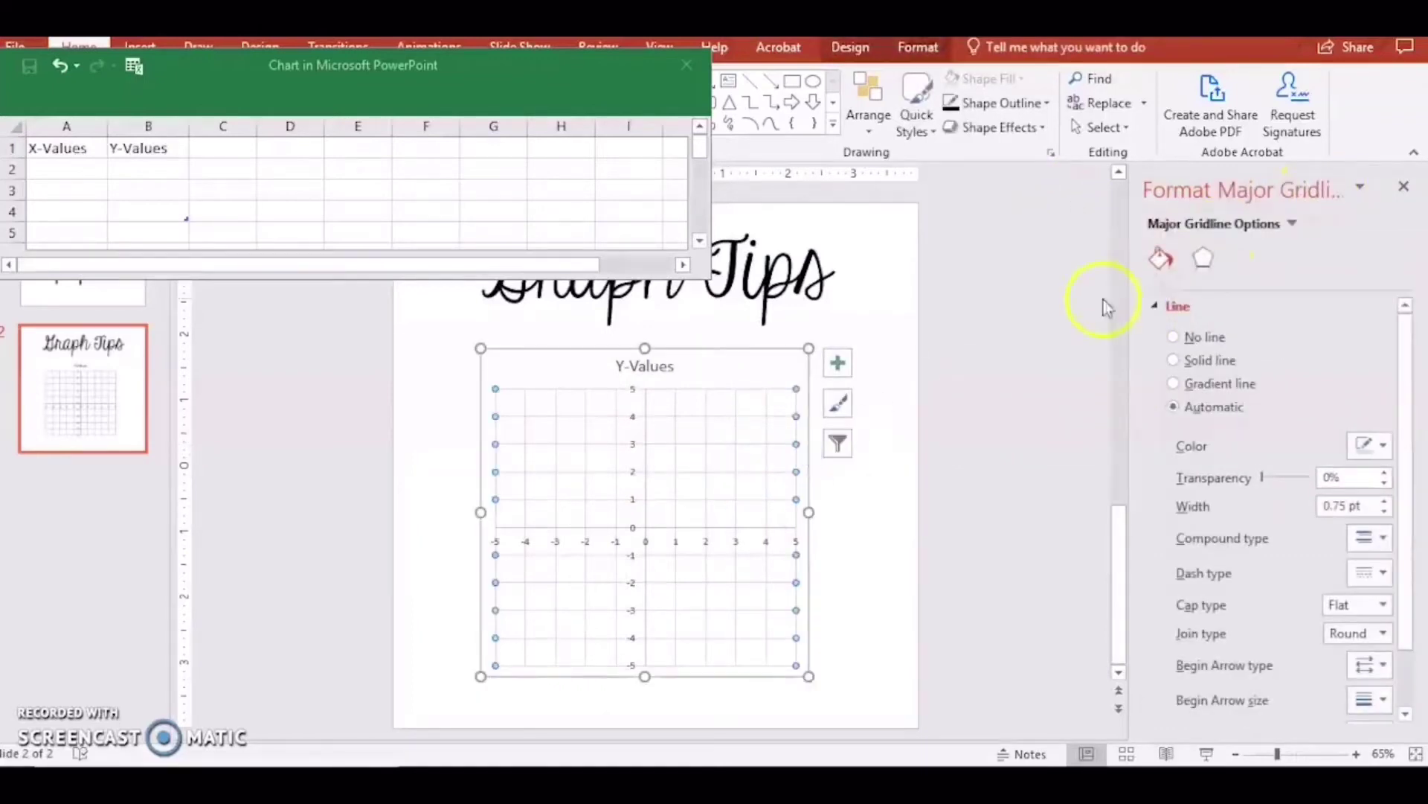
click(1280, 223)
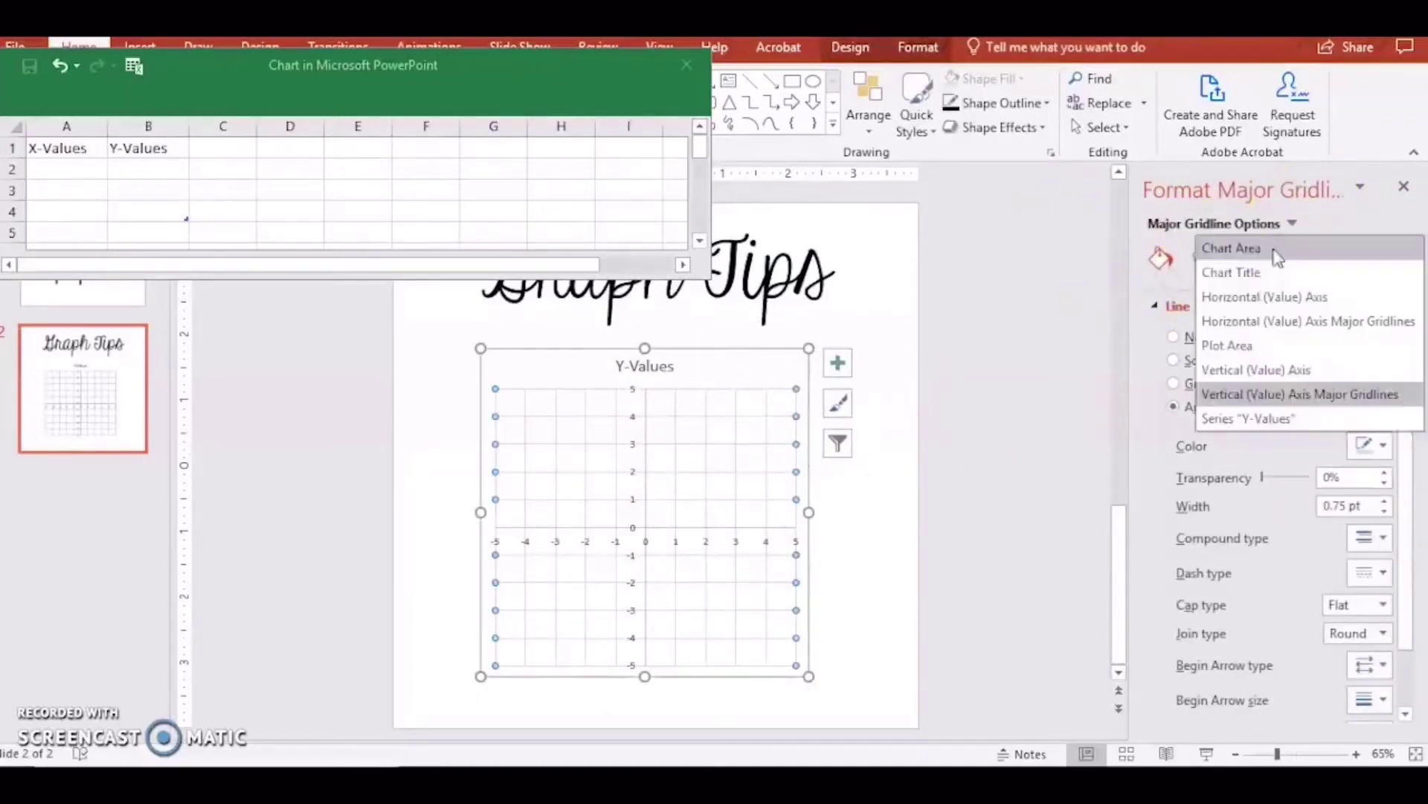
click(1250, 297)
click(1289, 267)
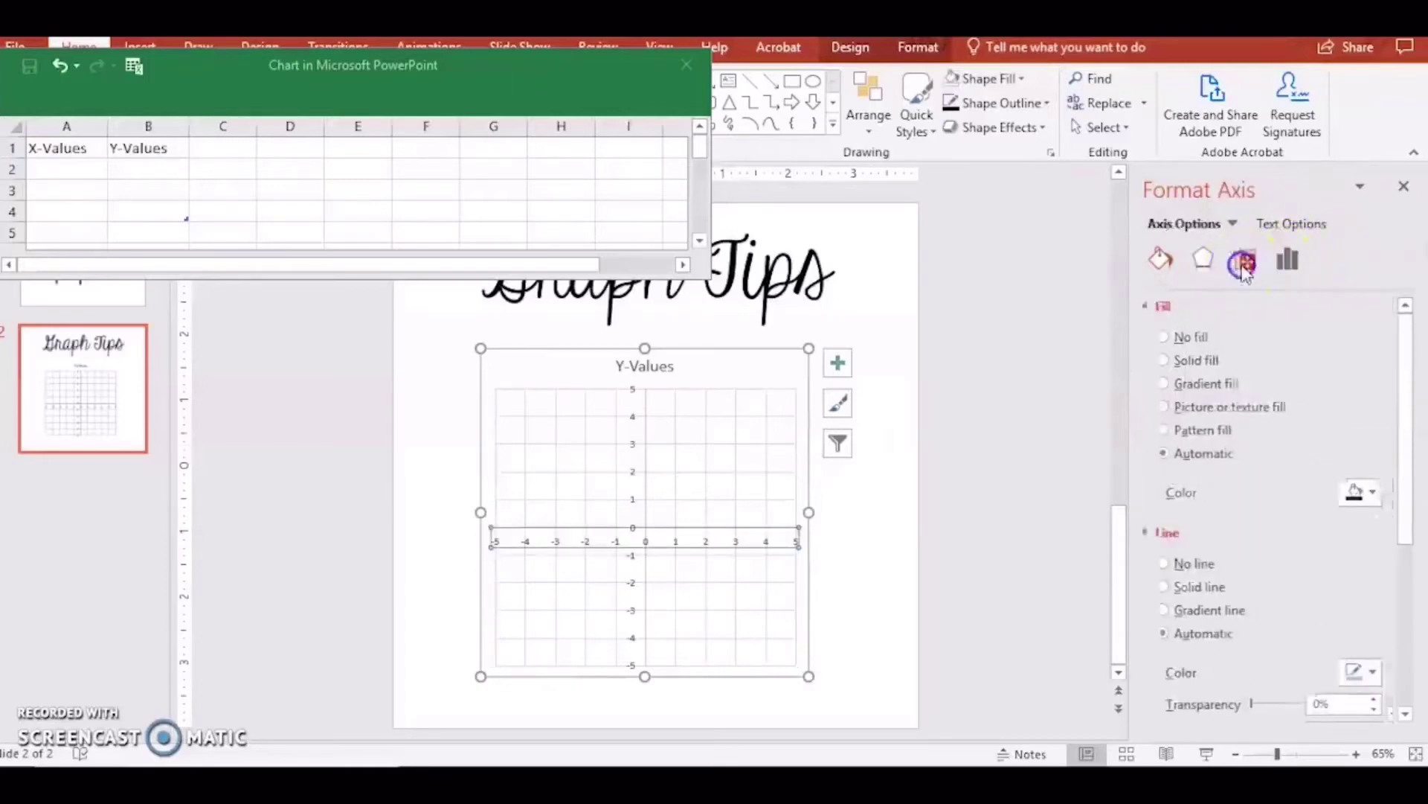
click(1165, 266)
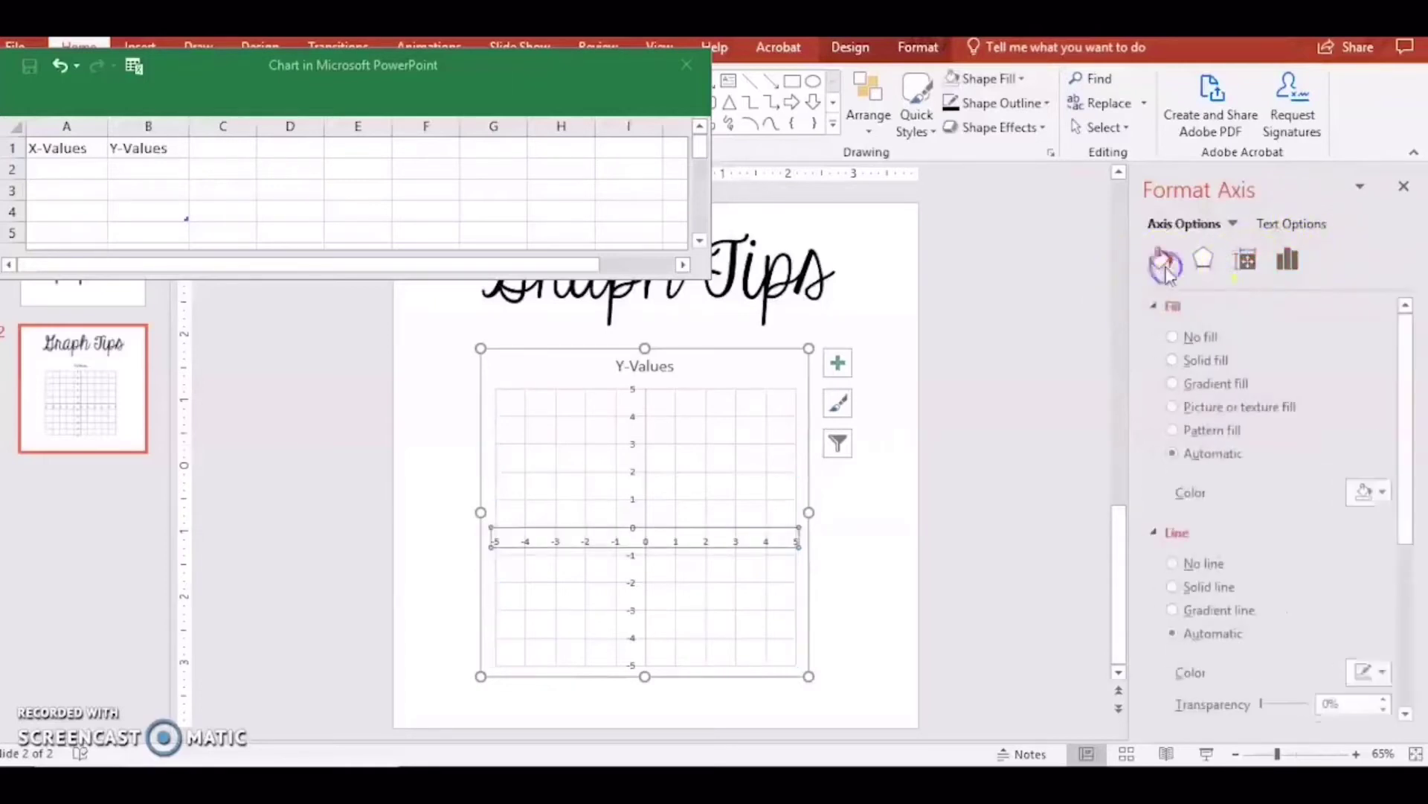
scroll(1400, 388, down, 5)
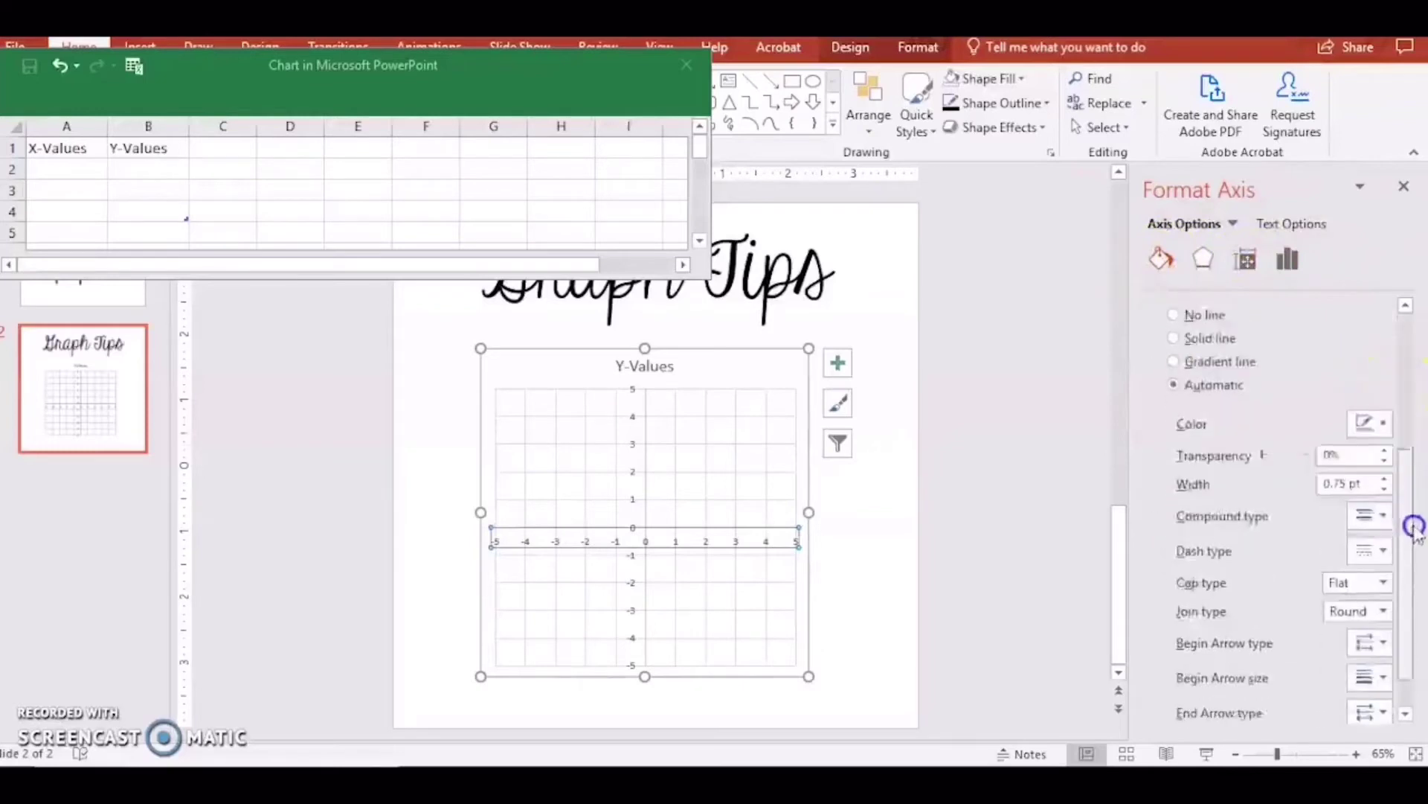
click(1385, 374)
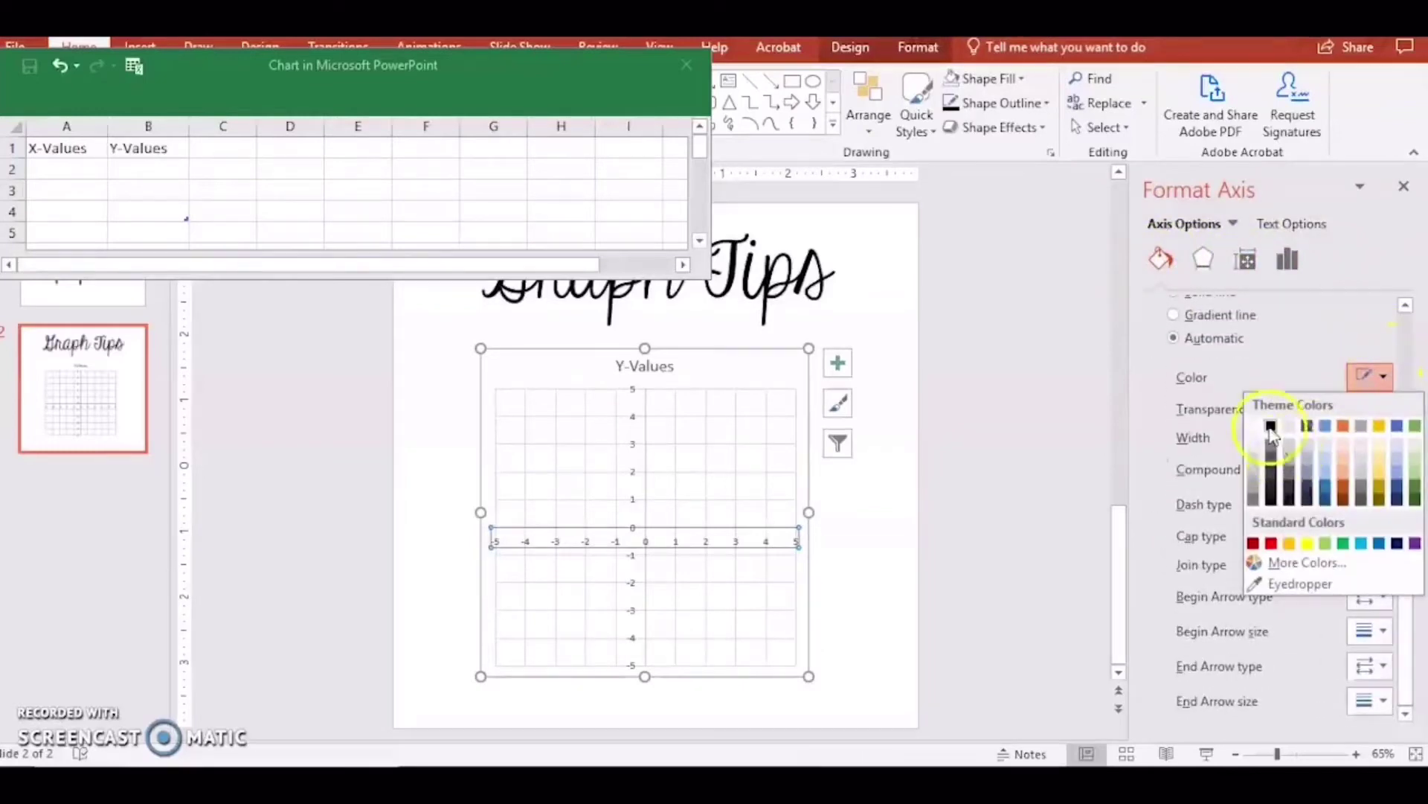
click(1270, 418)
click(1385, 432)
click(1385, 431)
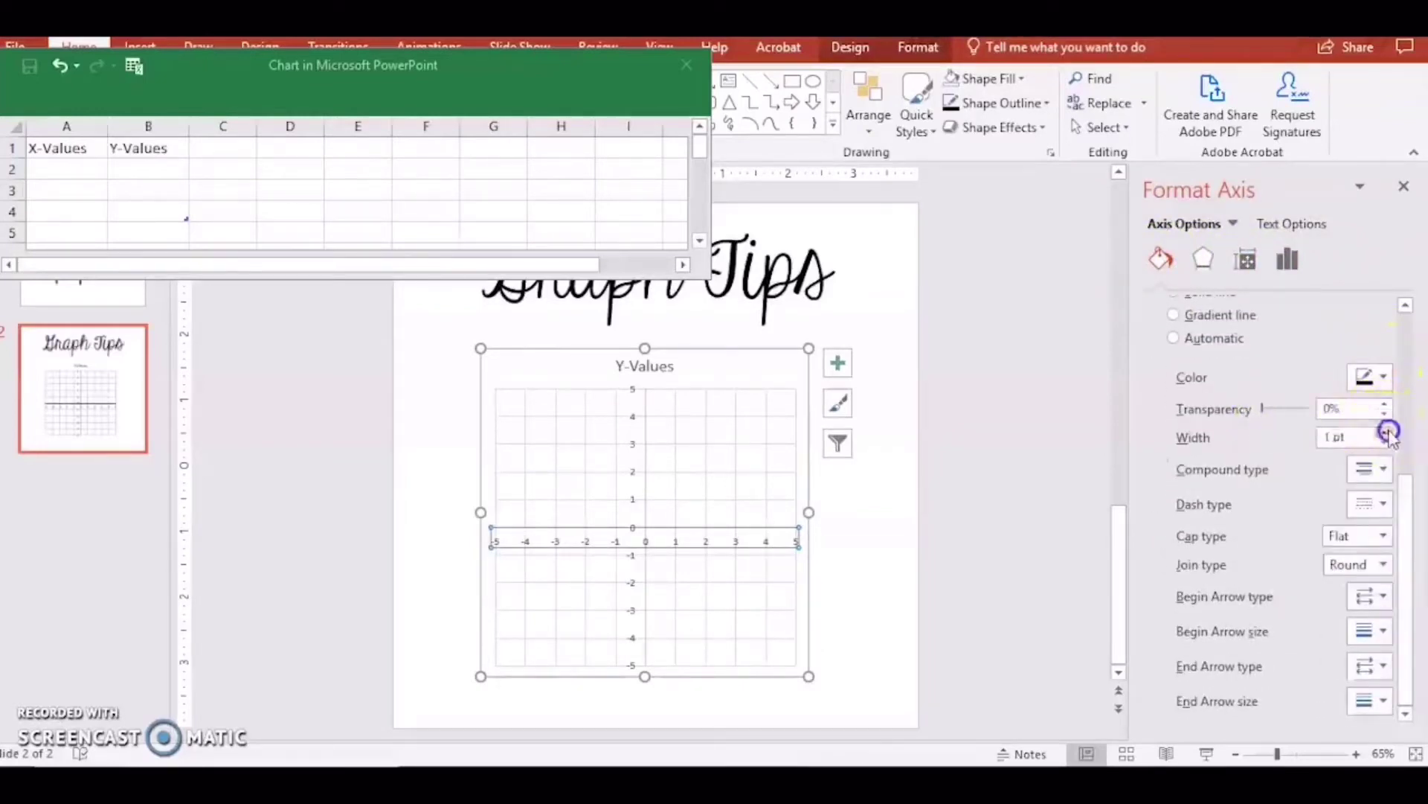
click(1385, 431)
click(1386, 432)
click(1386, 432)
click(1385, 431)
click(1385, 432)
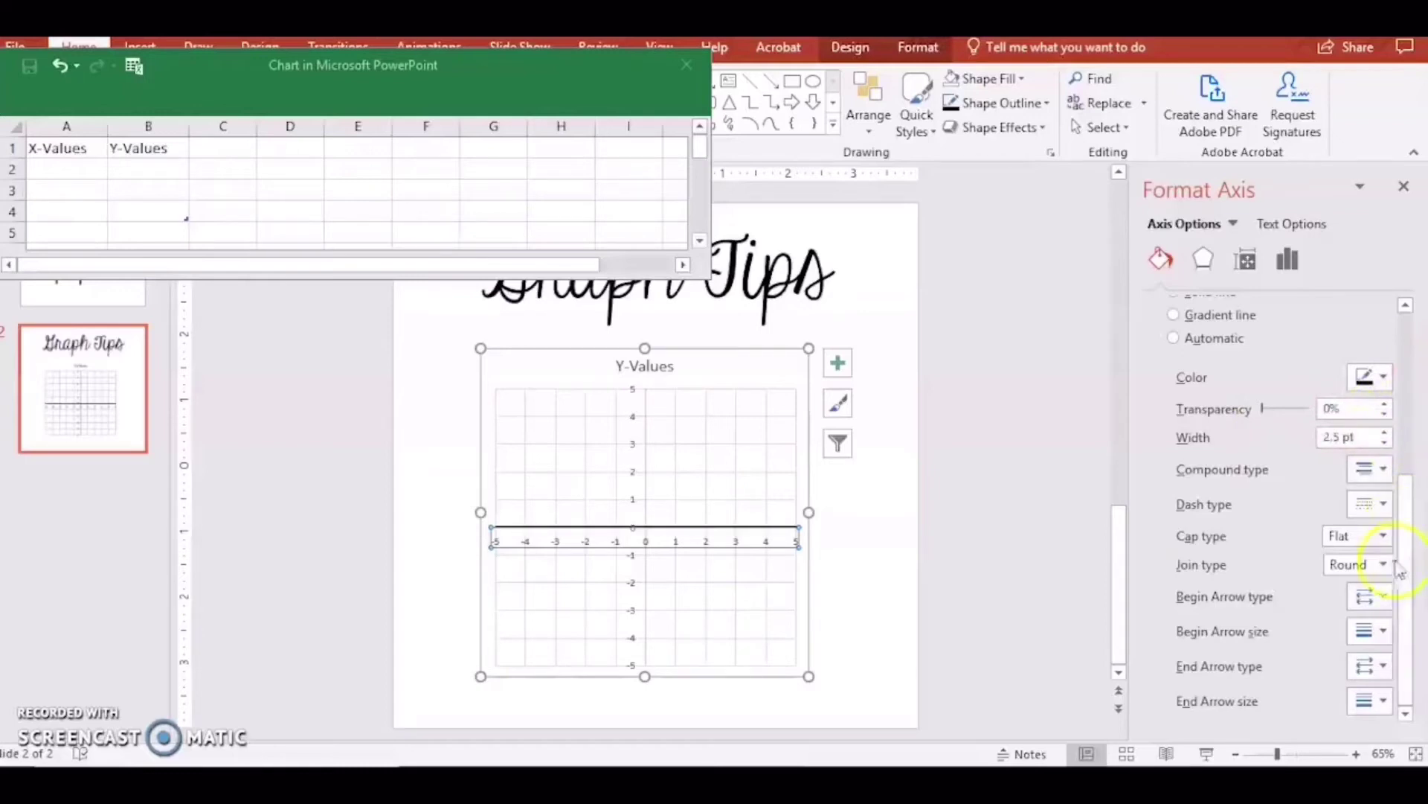
Add arrowheads to both the begin and end of the horizontal axis.
click(1373, 596)
click(1375, 621)
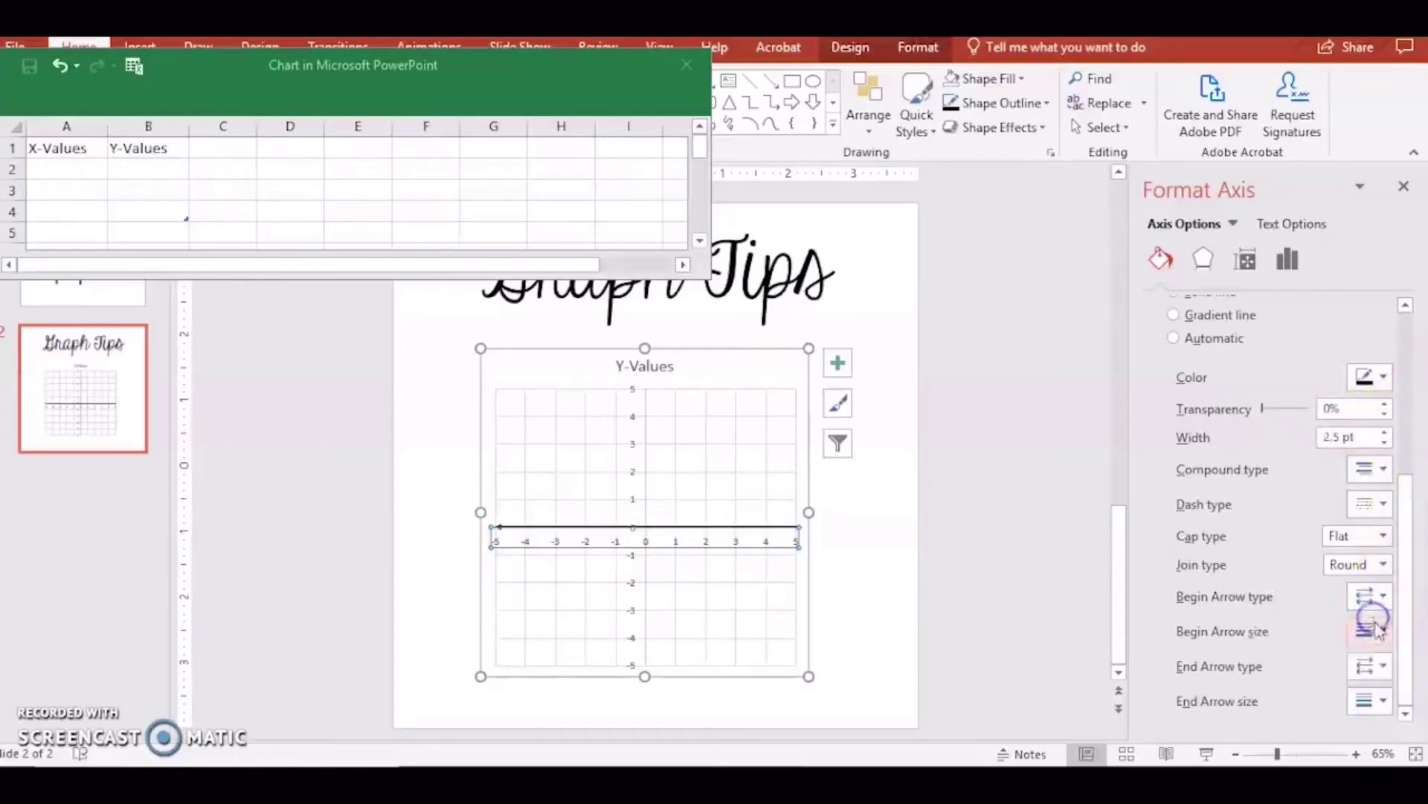
click(1373, 666)
click(1375, 707)
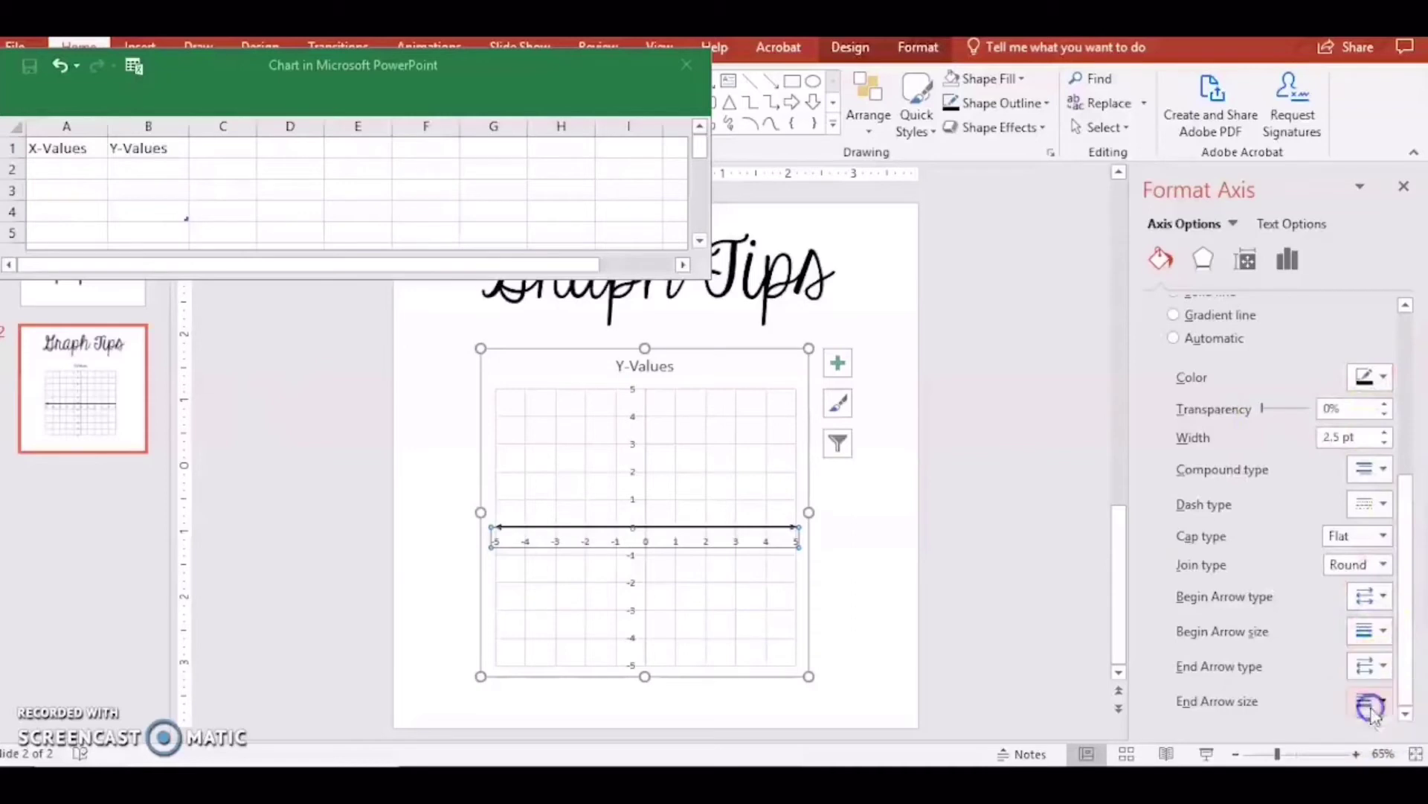
drag(1411, 572, 1409, 491)
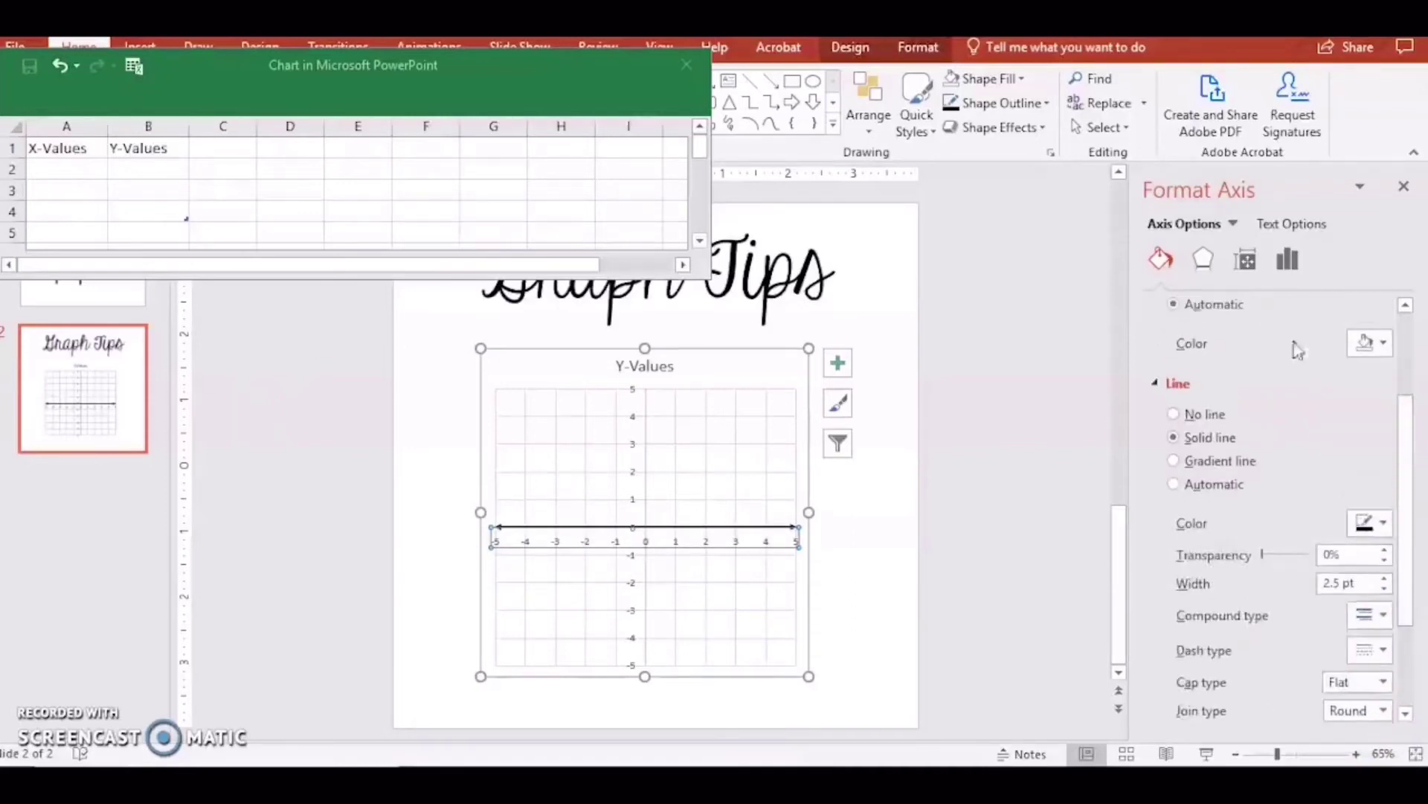
Make the vertical axis line solid black at 2.75 pt width.
click(1232, 224)
click(1256, 370)
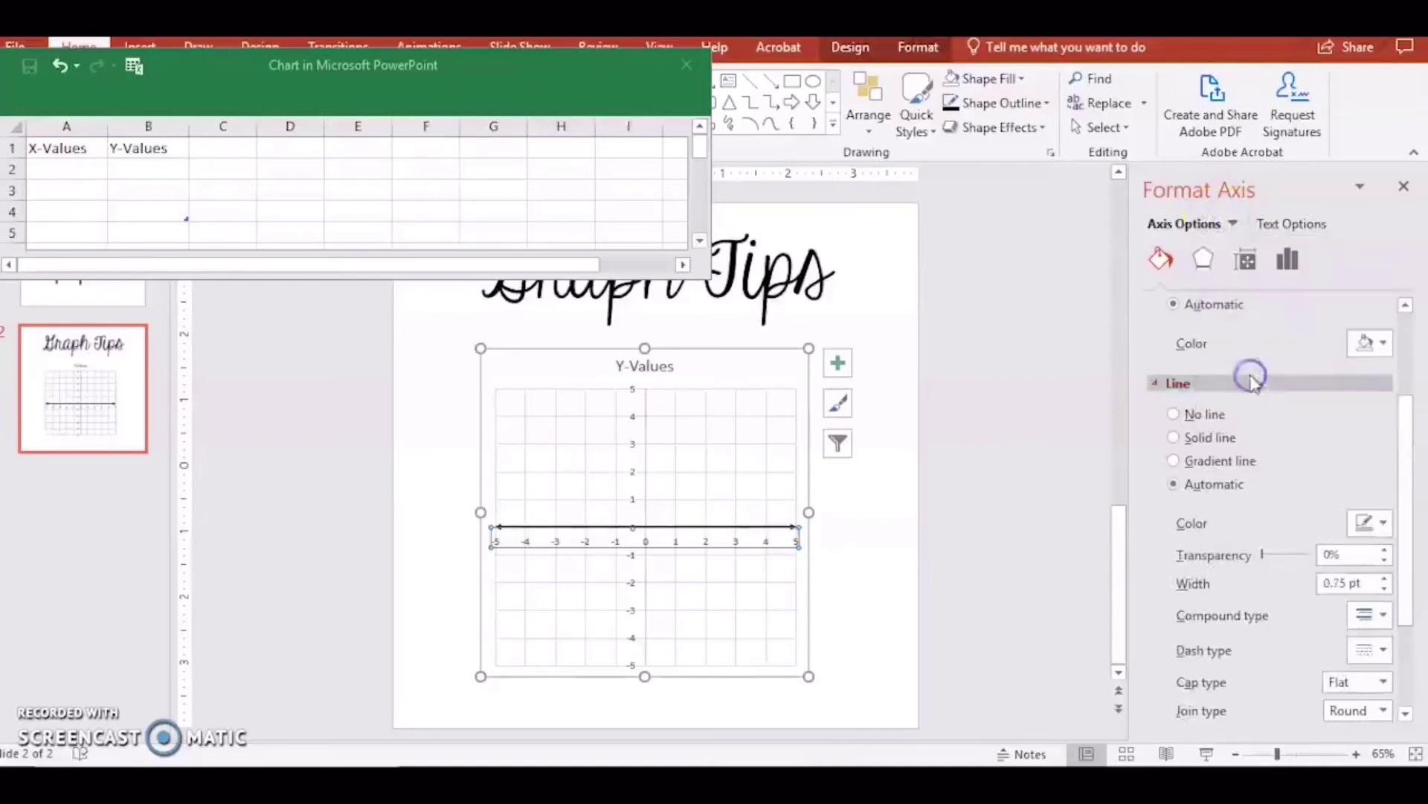
click(1384, 528)
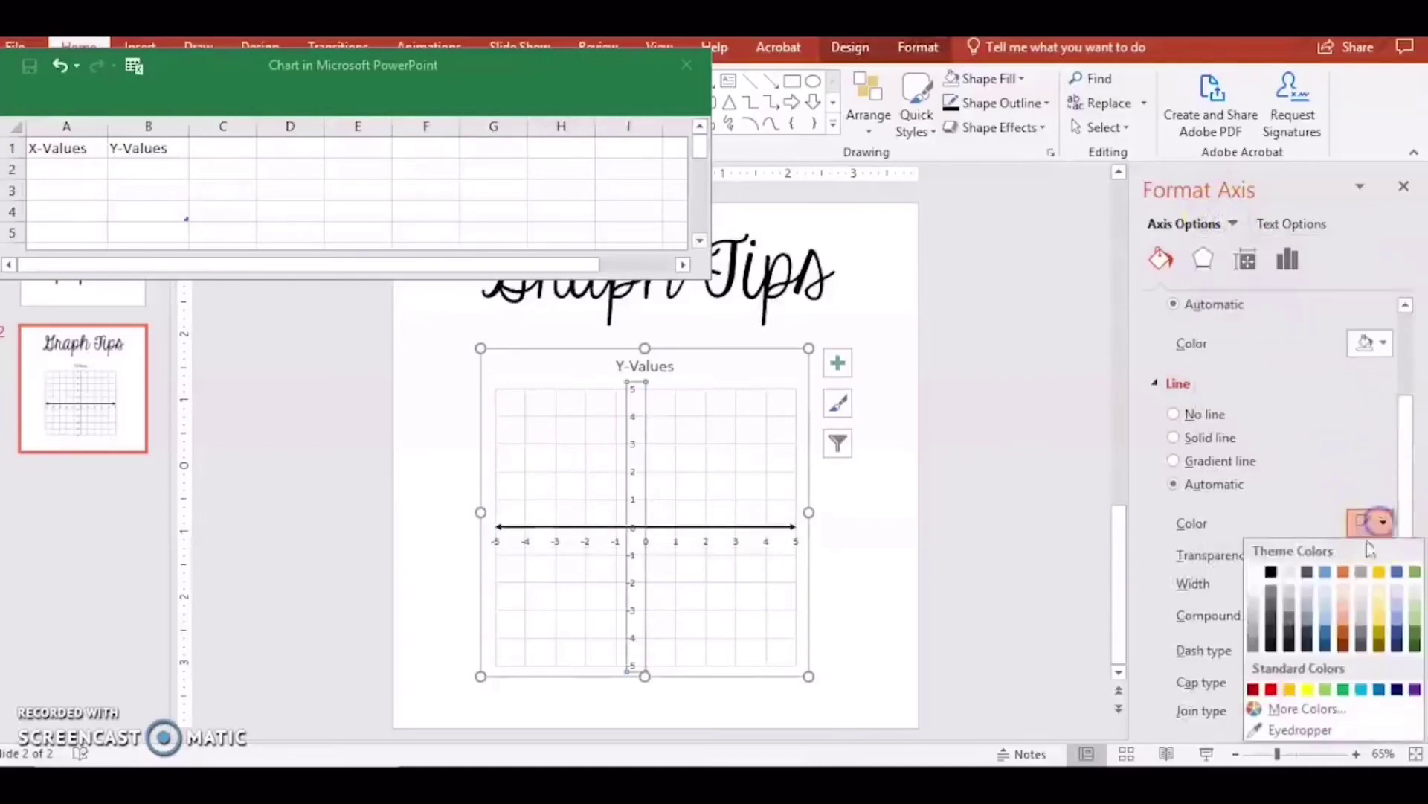
click(1274, 579)
click(1384, 578)
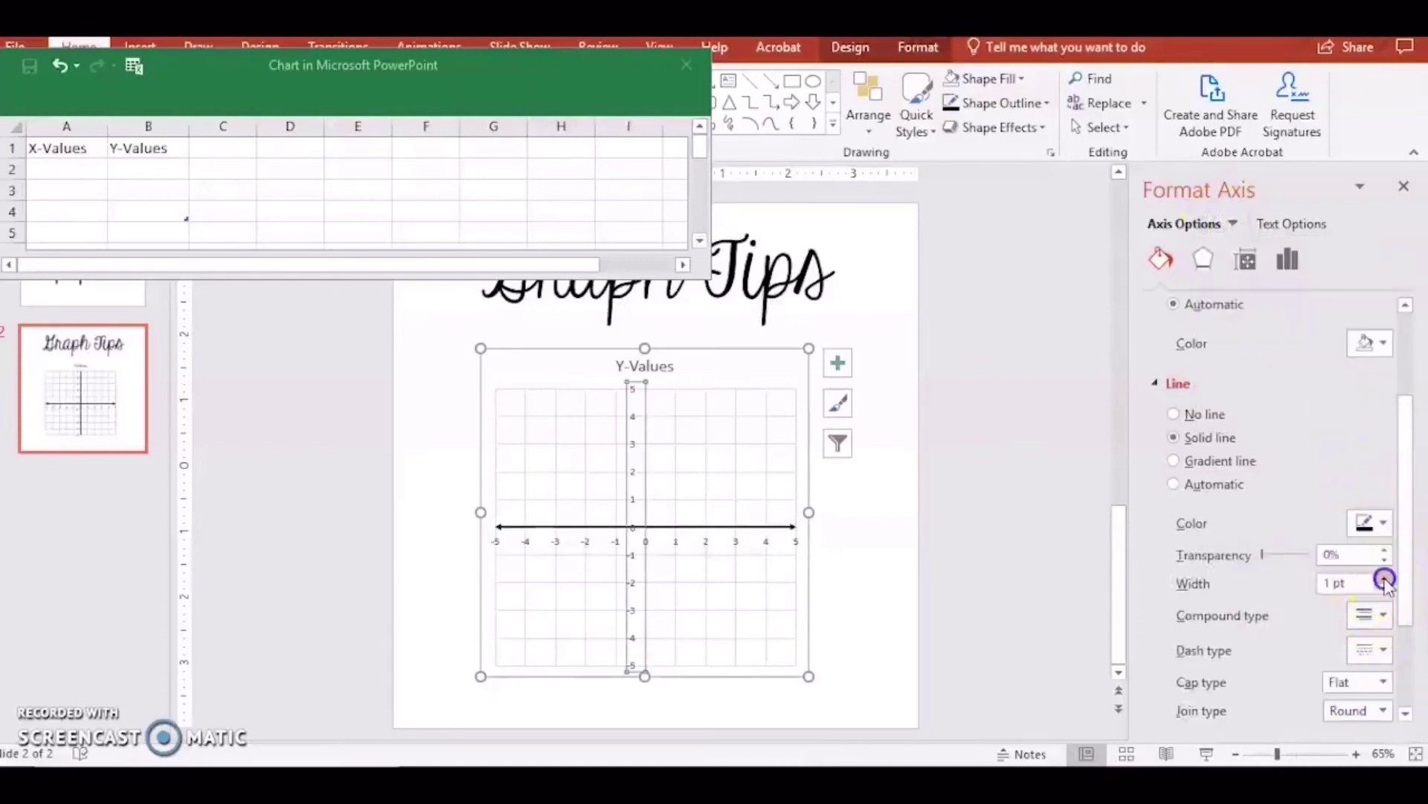
click(1385, 578)
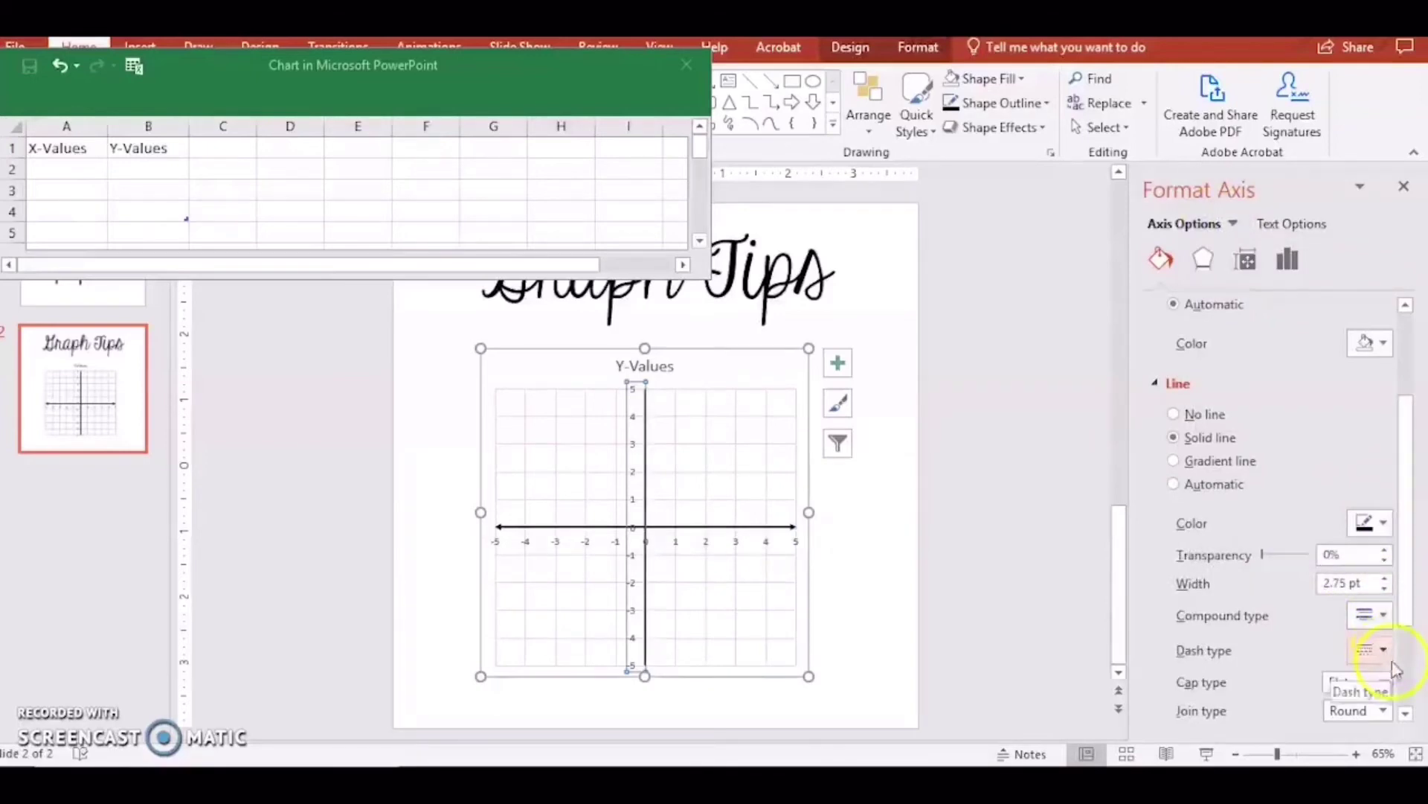
Add arrowheads to both ends of the vertical axis, then click off the chart.
scroll(1413, 660, down, 2)
click(1373, 623)
click(1371, 653)
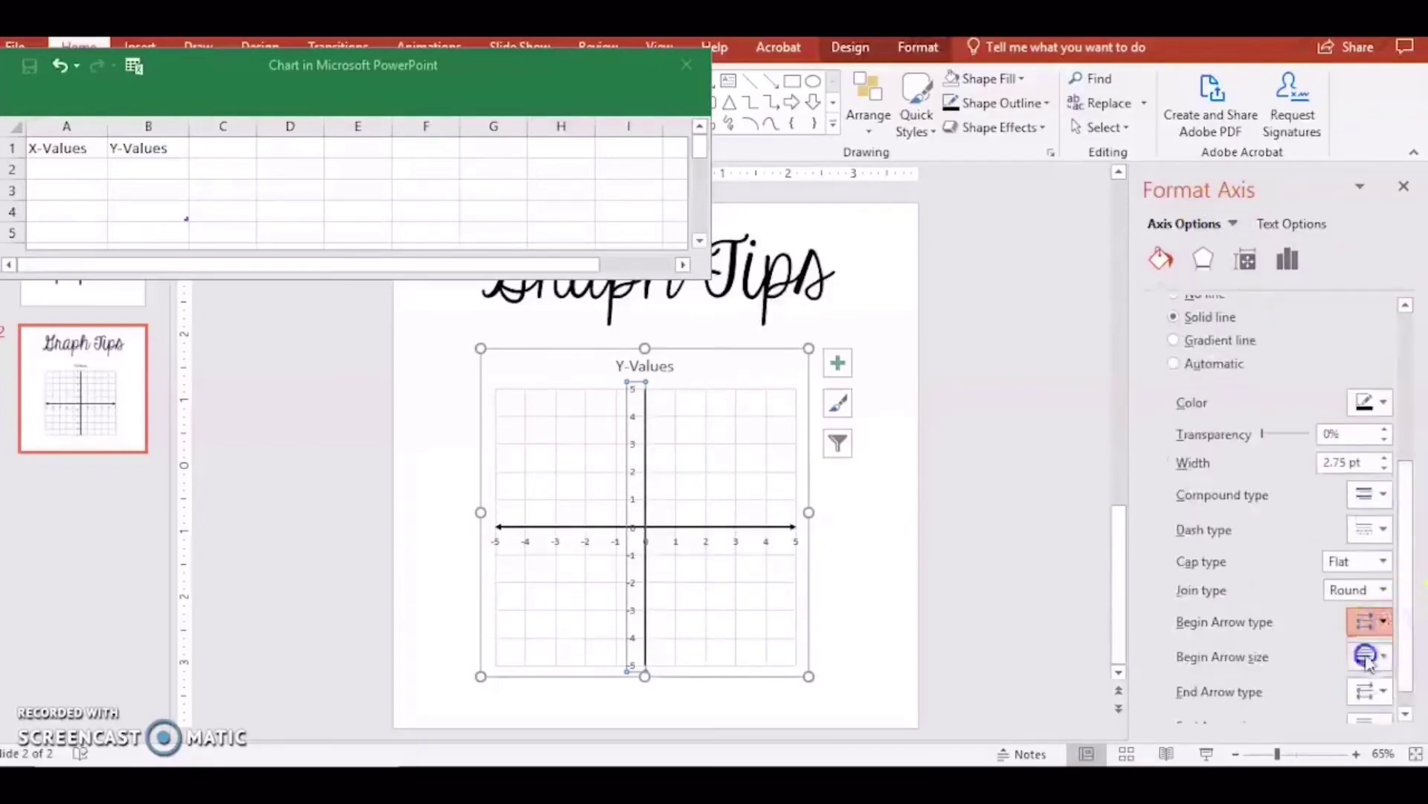
click(1373, 691)
click(1363, 626)
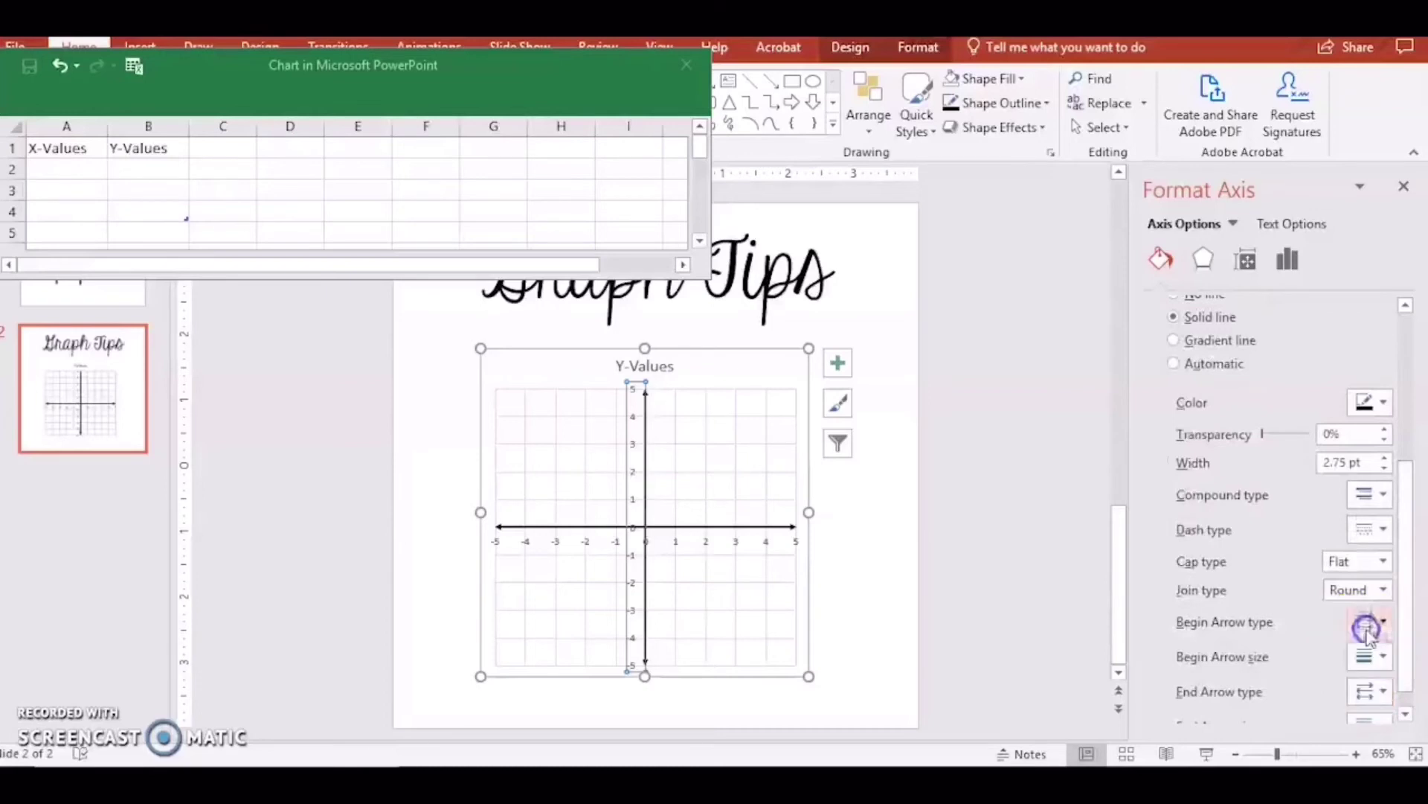
click(1064, 527)
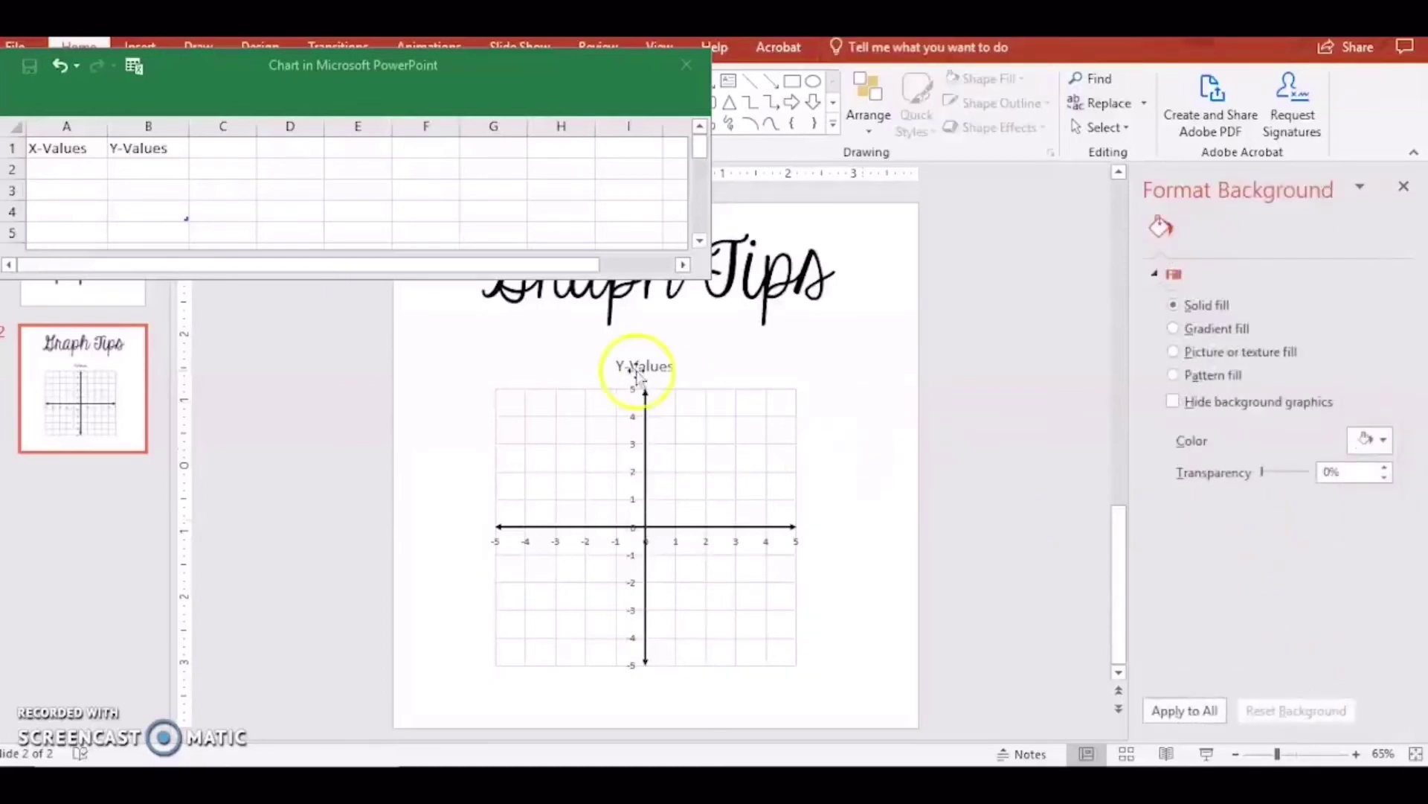
Enter the first data points (0,0) and (1,1) in cells A2:B3.
drag(179, 211, 85, 165)
click(85, 164)
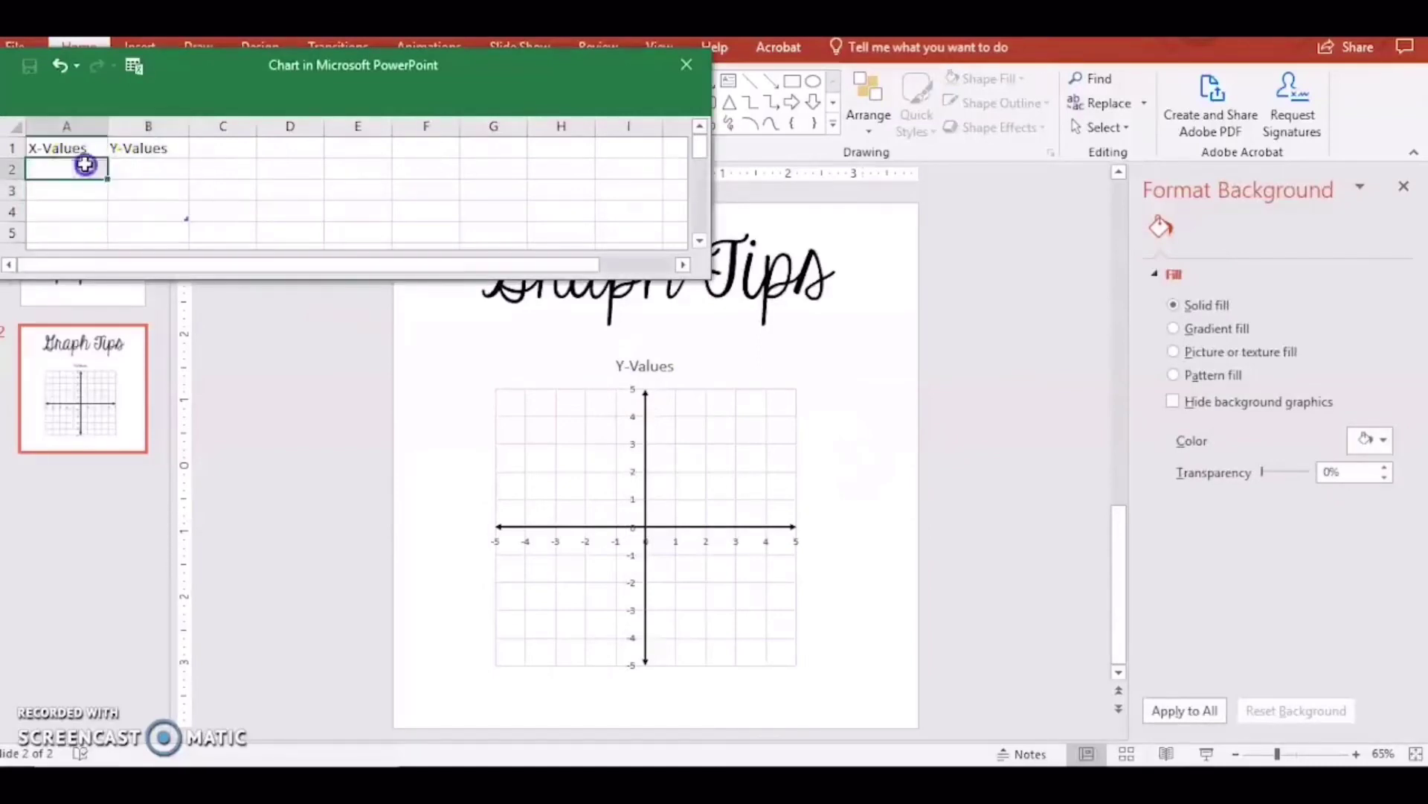
text(00)
click(130, 168)
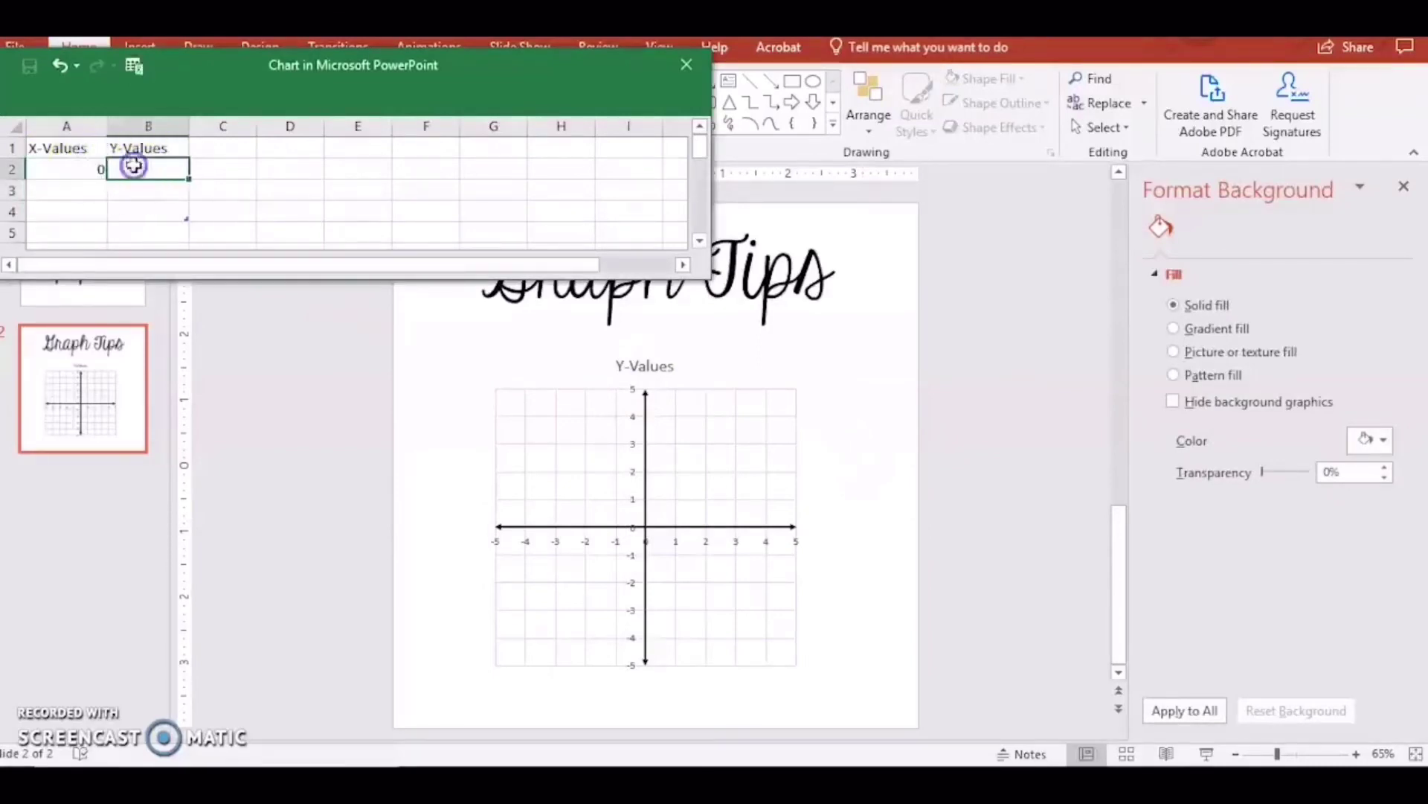
text(0)
click(102, 185)
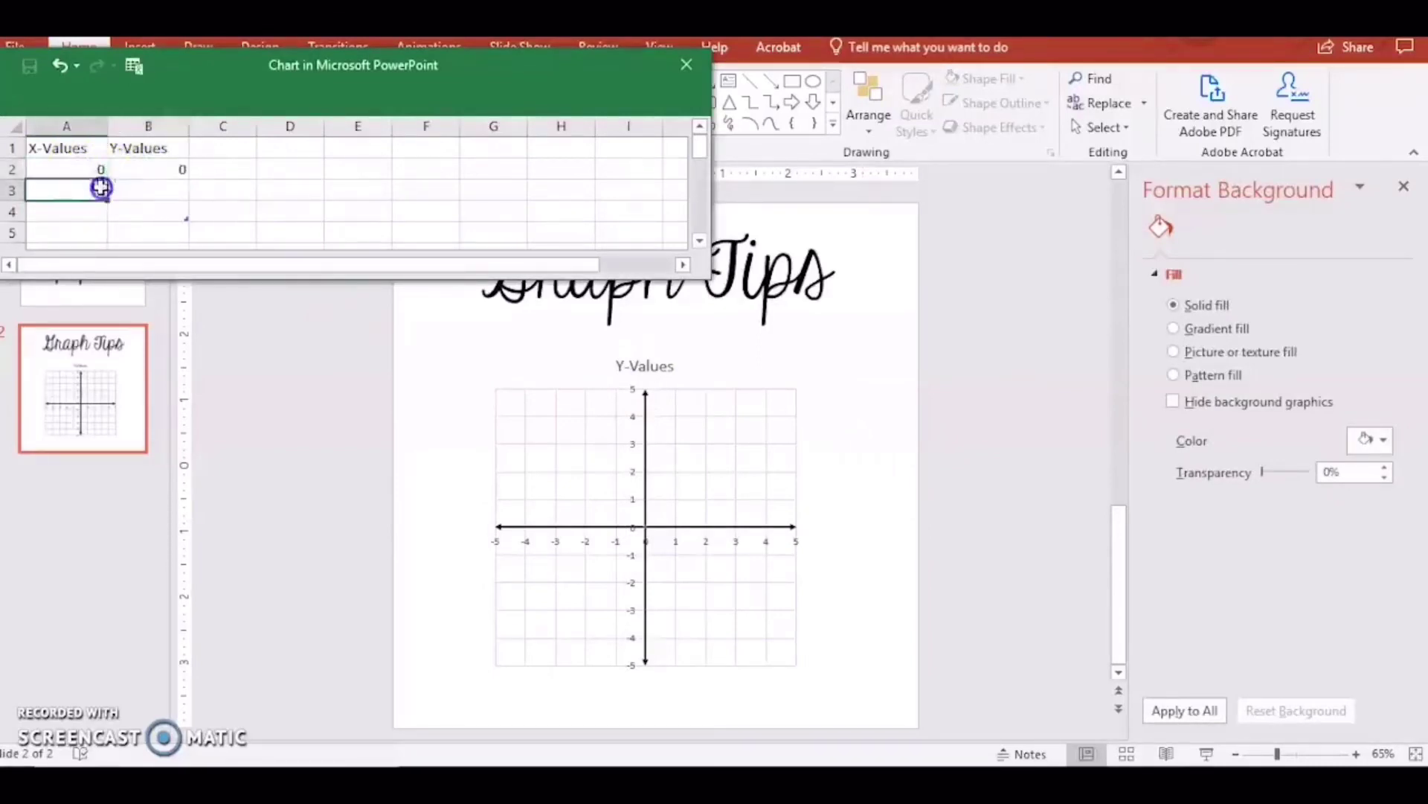
text(1)
click(134, 187)
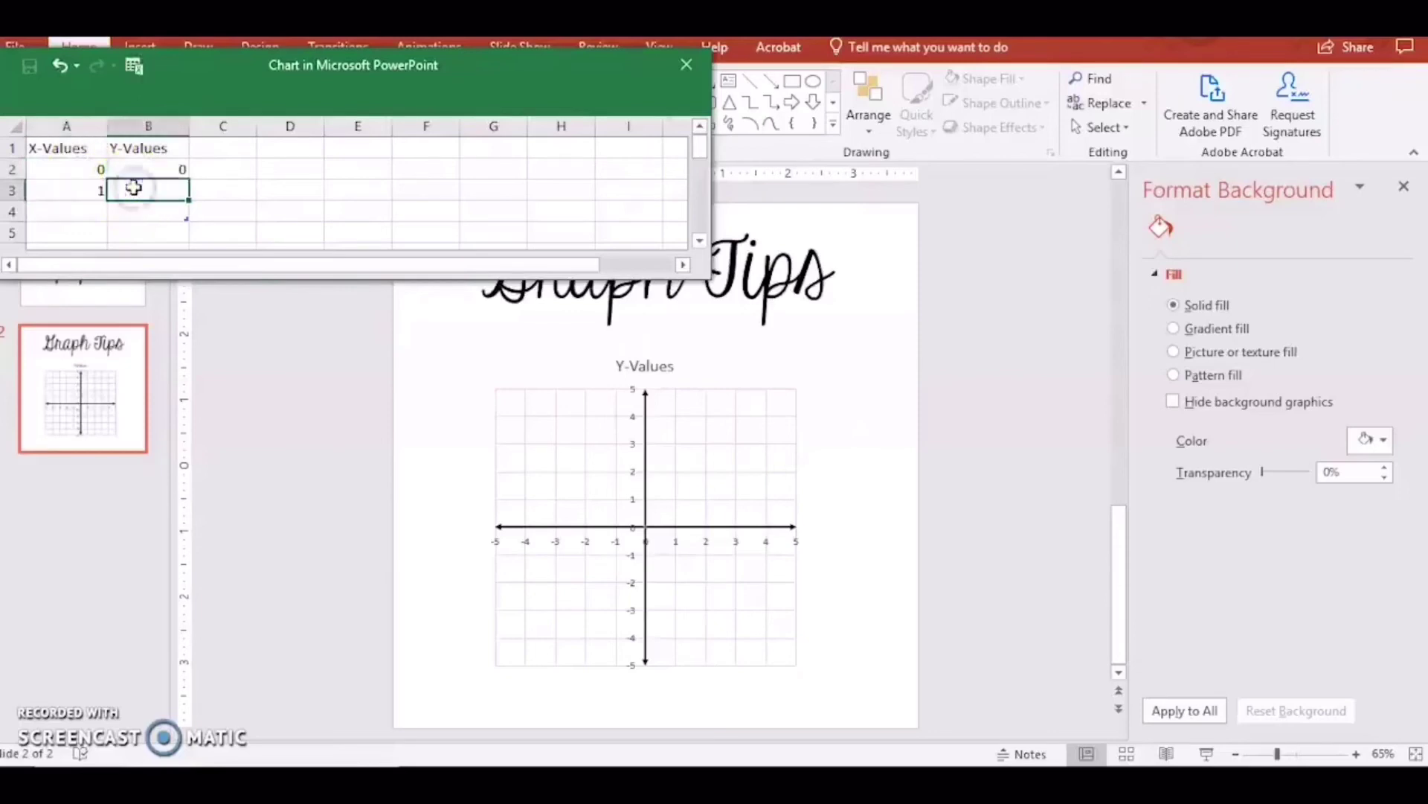
text(11)
Enter points (2,2) and (3,3) in cells A4:B5 so the line reaches (3,3).
click(89, 214)
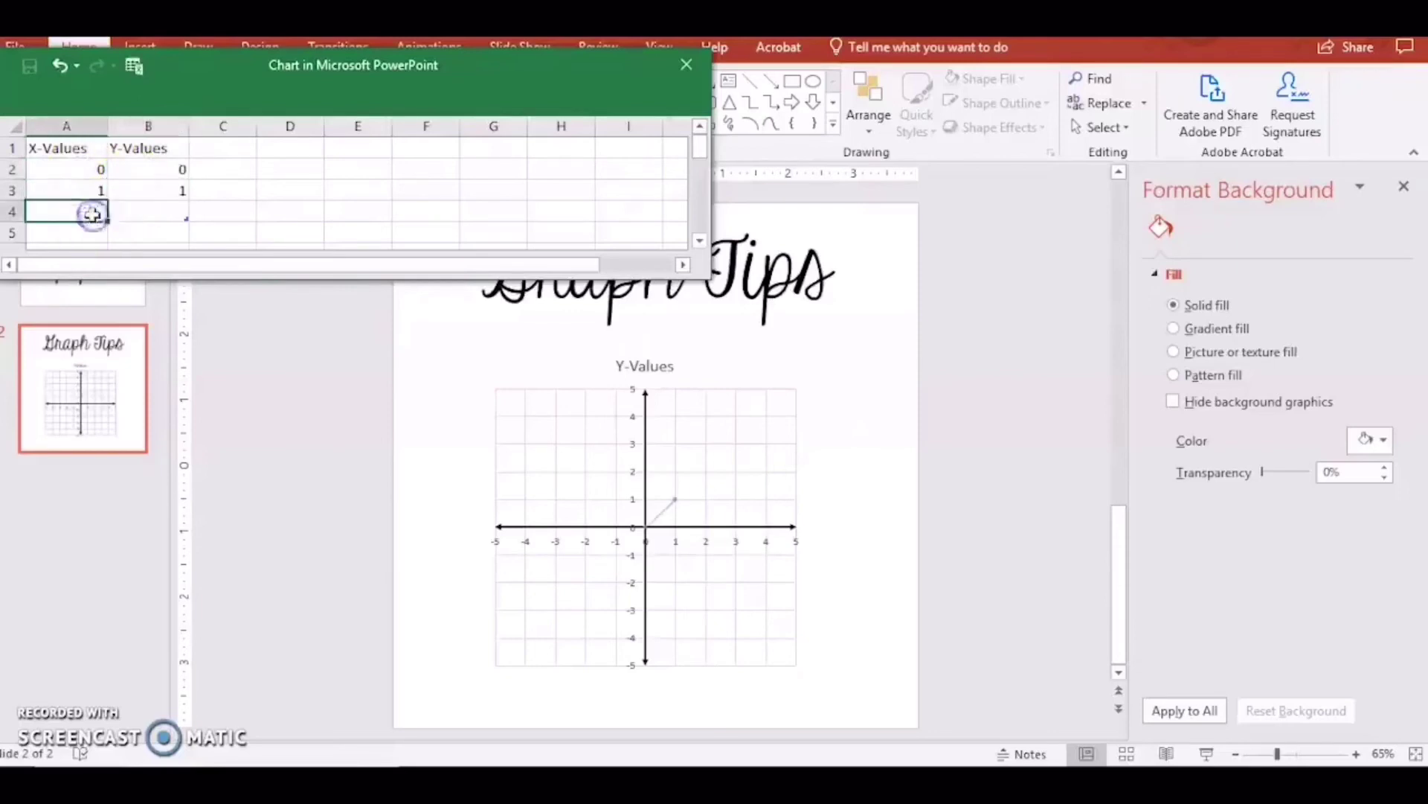
text(2)
click(118, 214)
text(2)
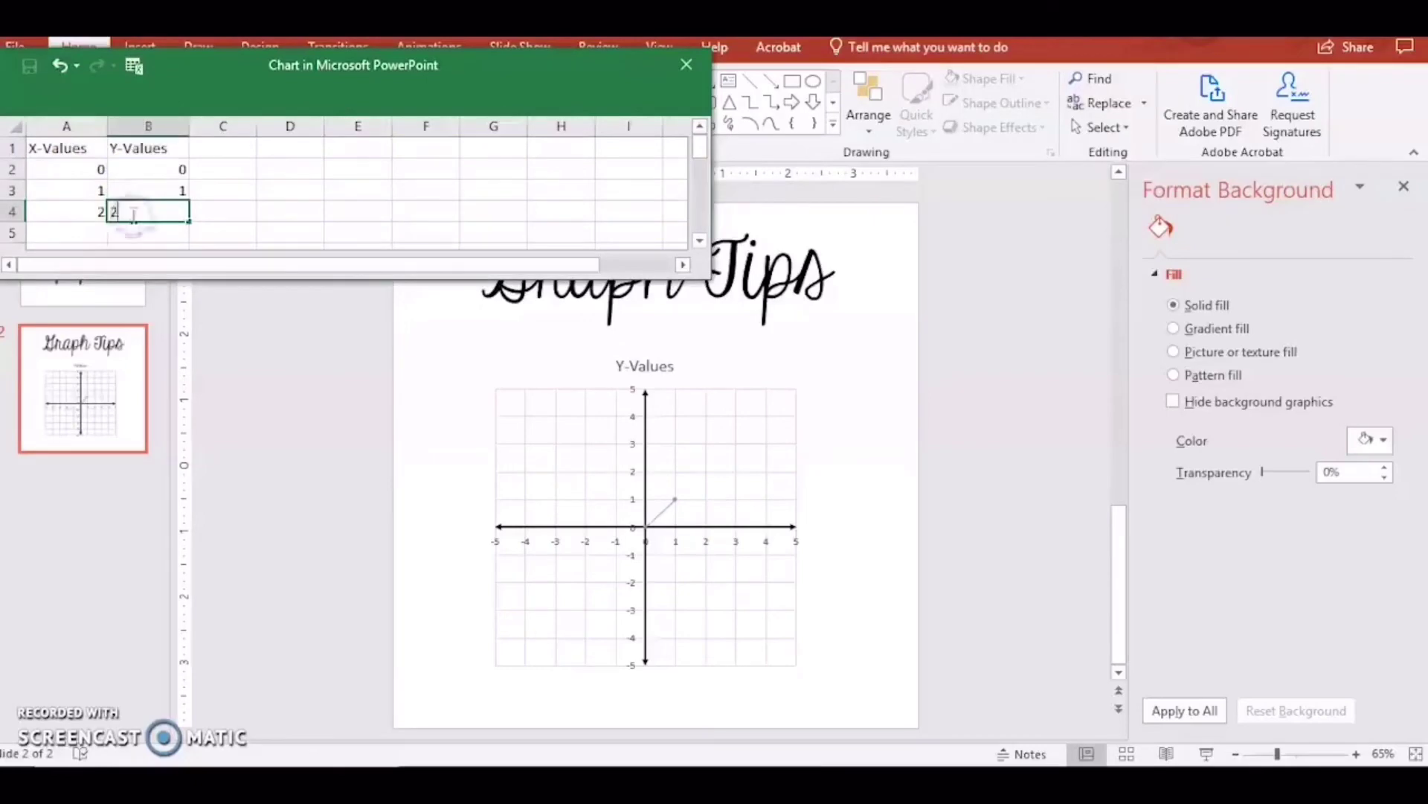
click(101, 233)
text(3)
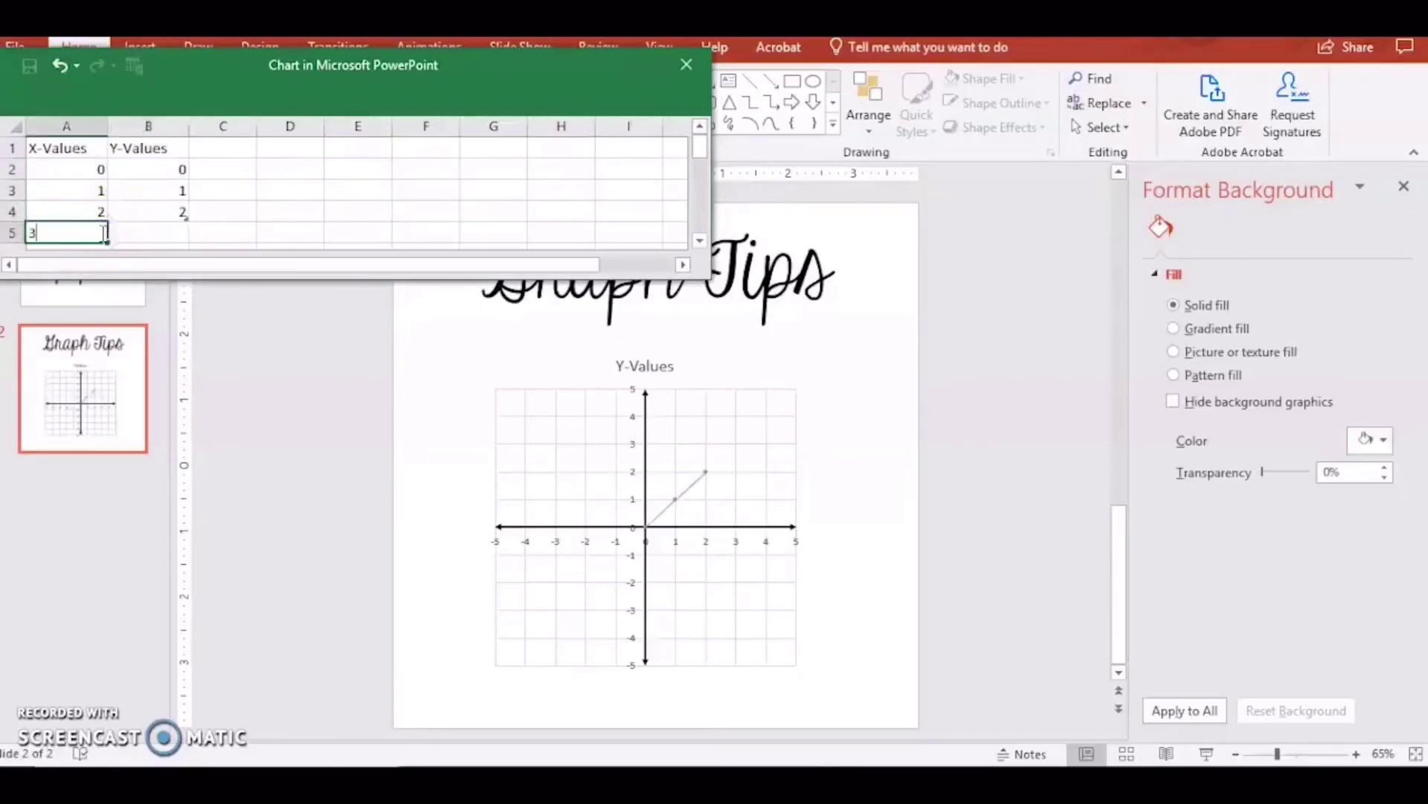
click(159, 228)
text(3)
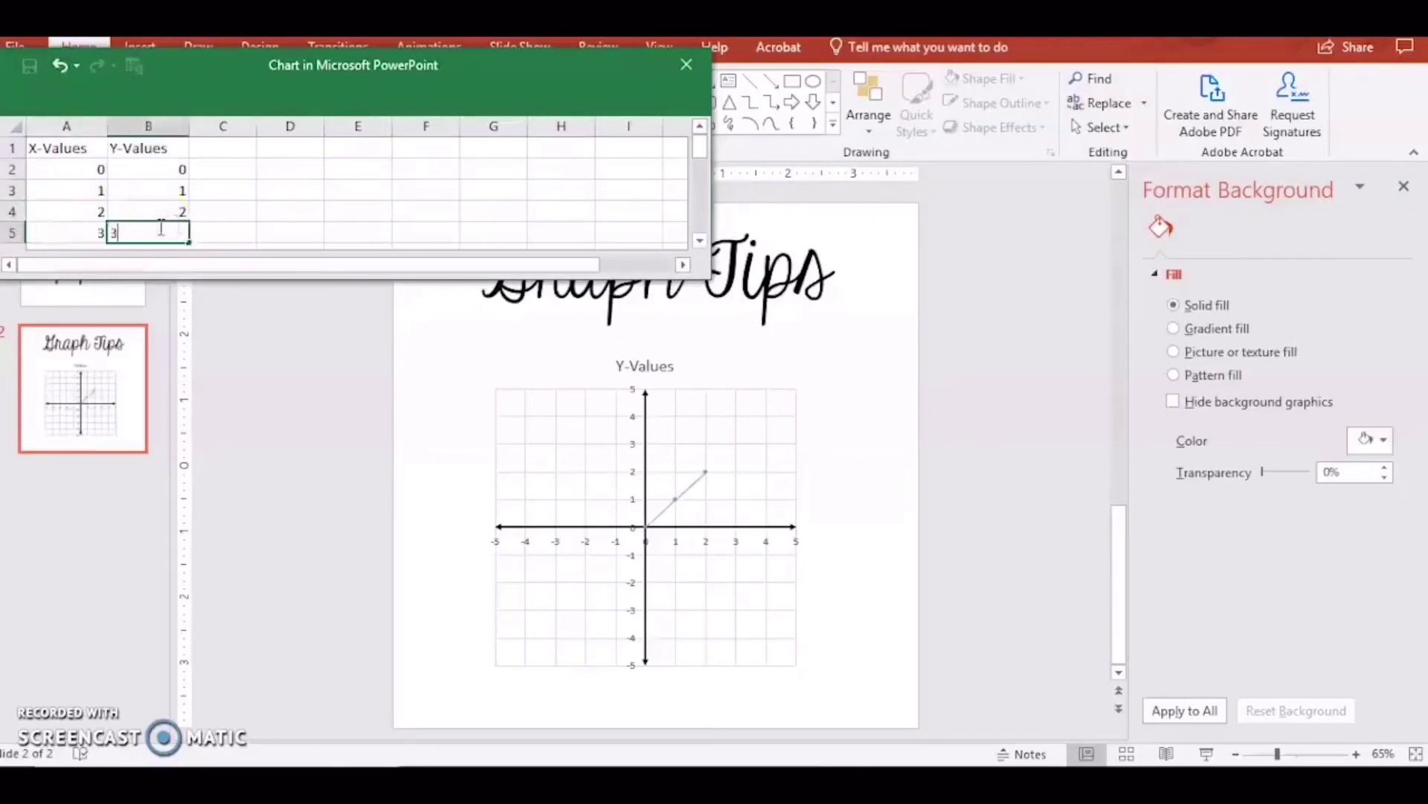
click(223, 229)
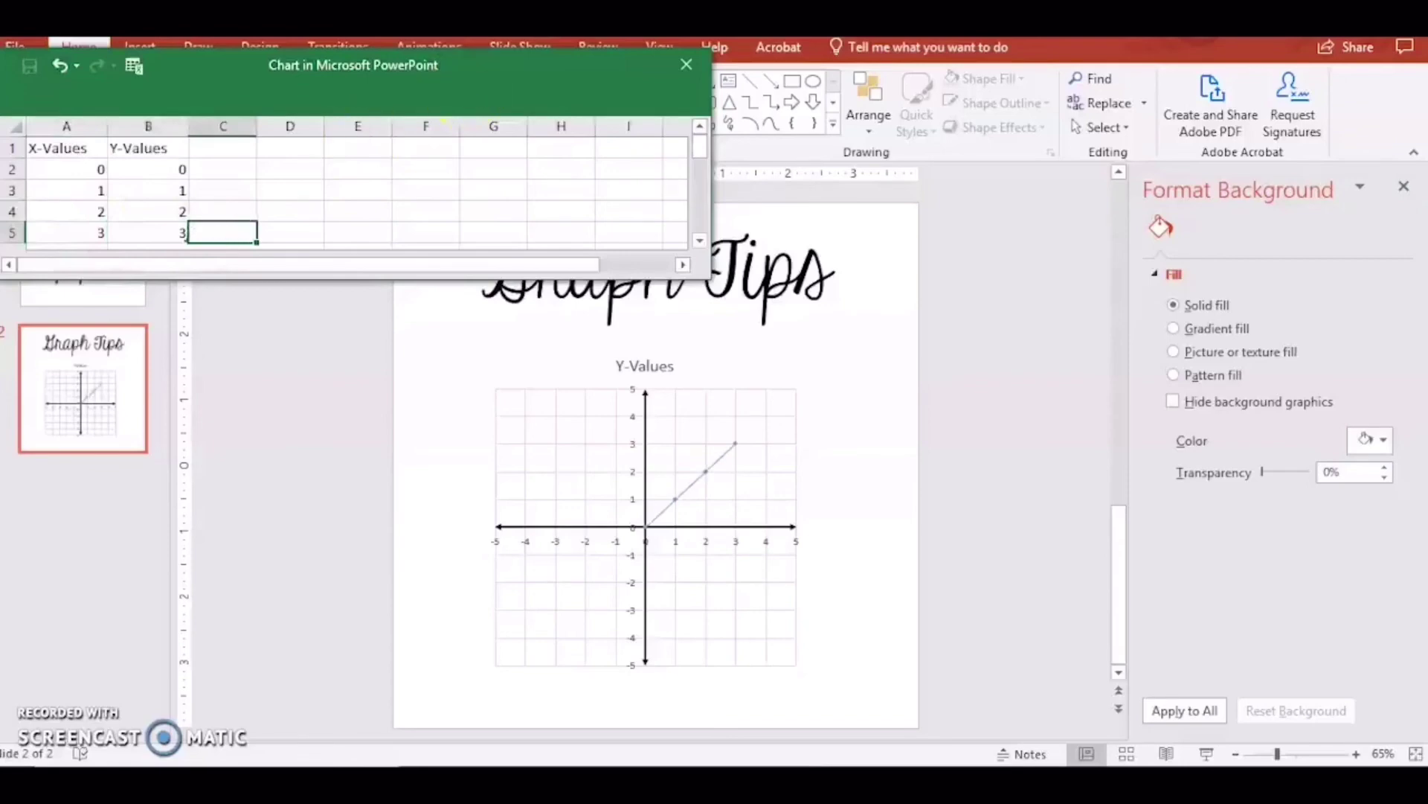
click(134, 67)
Close the chart data window and click off the chart to view the finished Graph Tips slide.
click(686, 65)
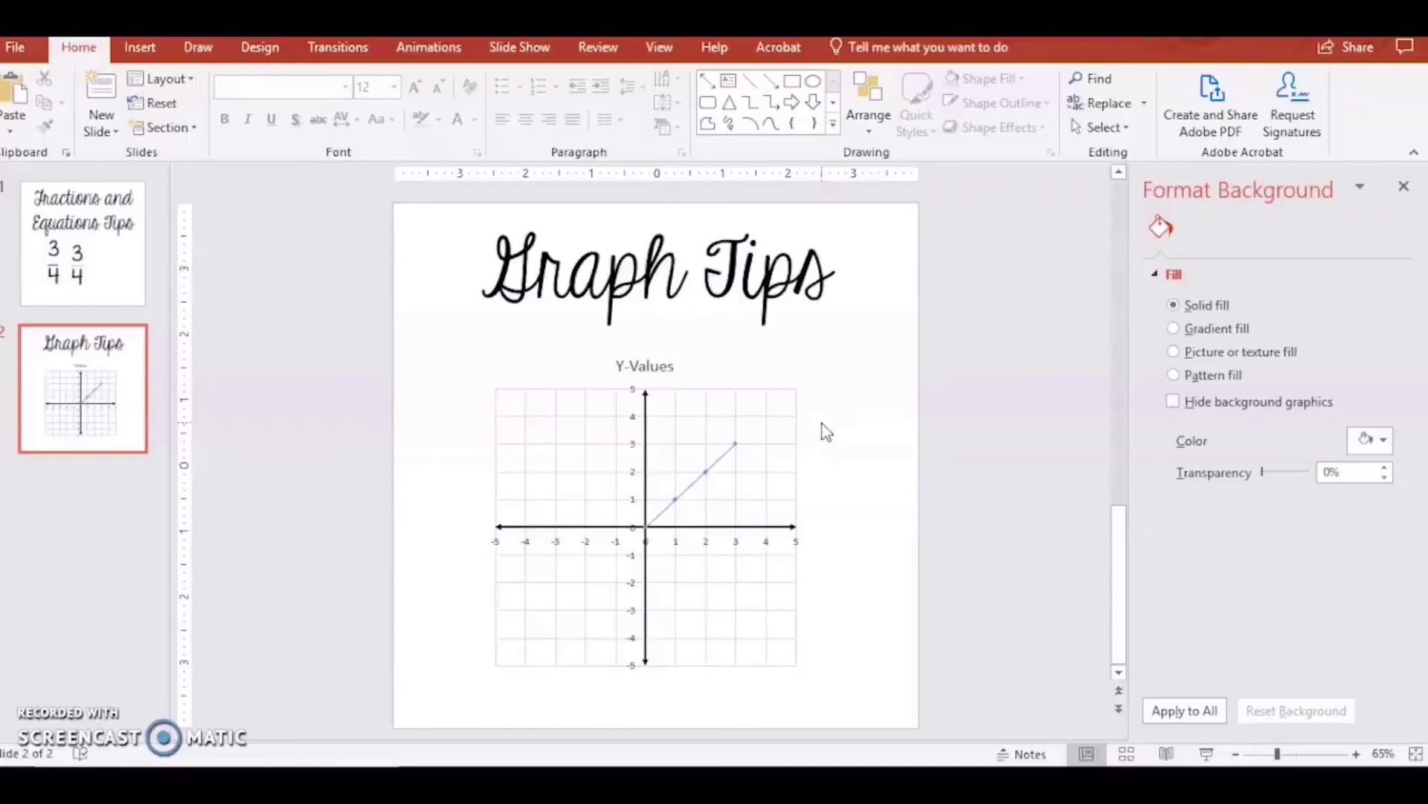
click(531, 453)
click(867, 646)
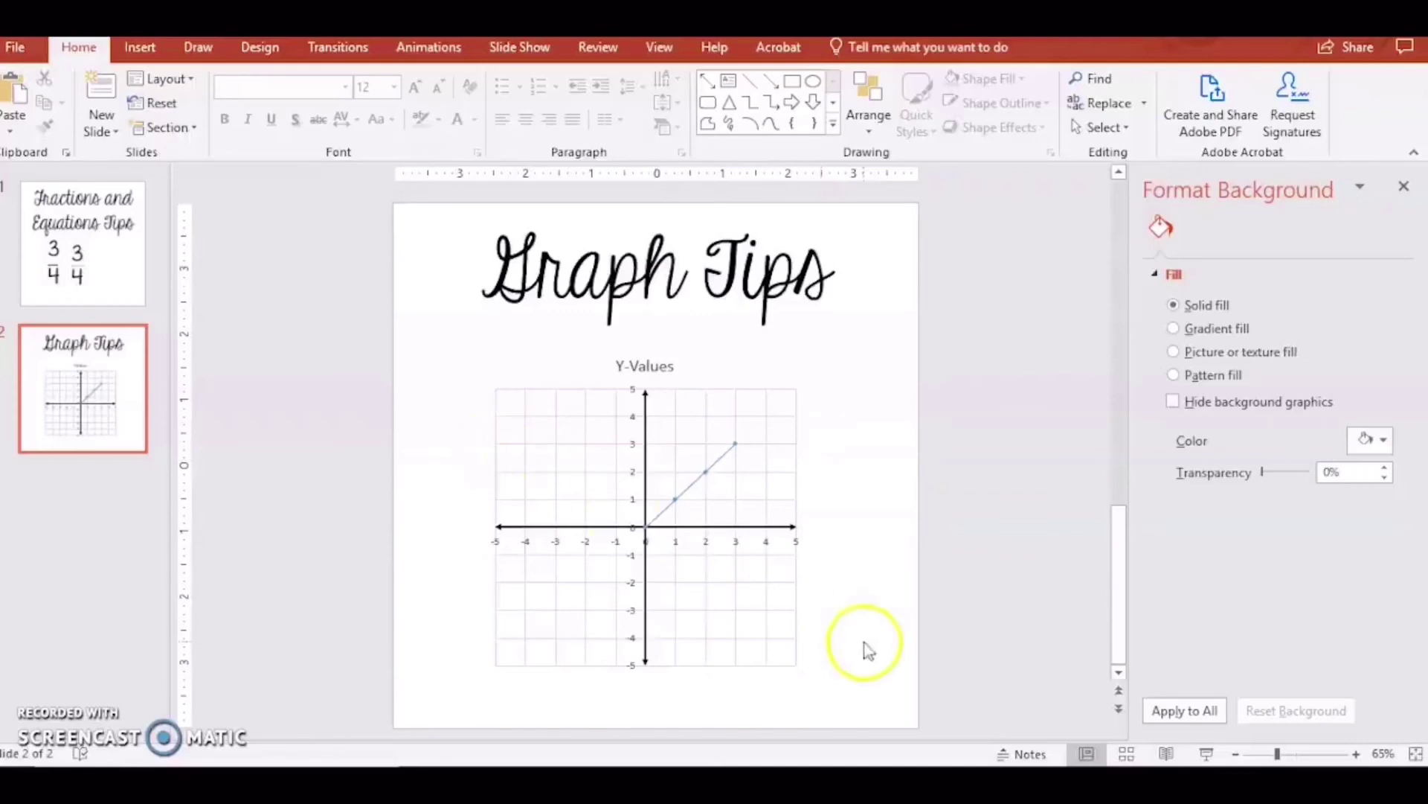